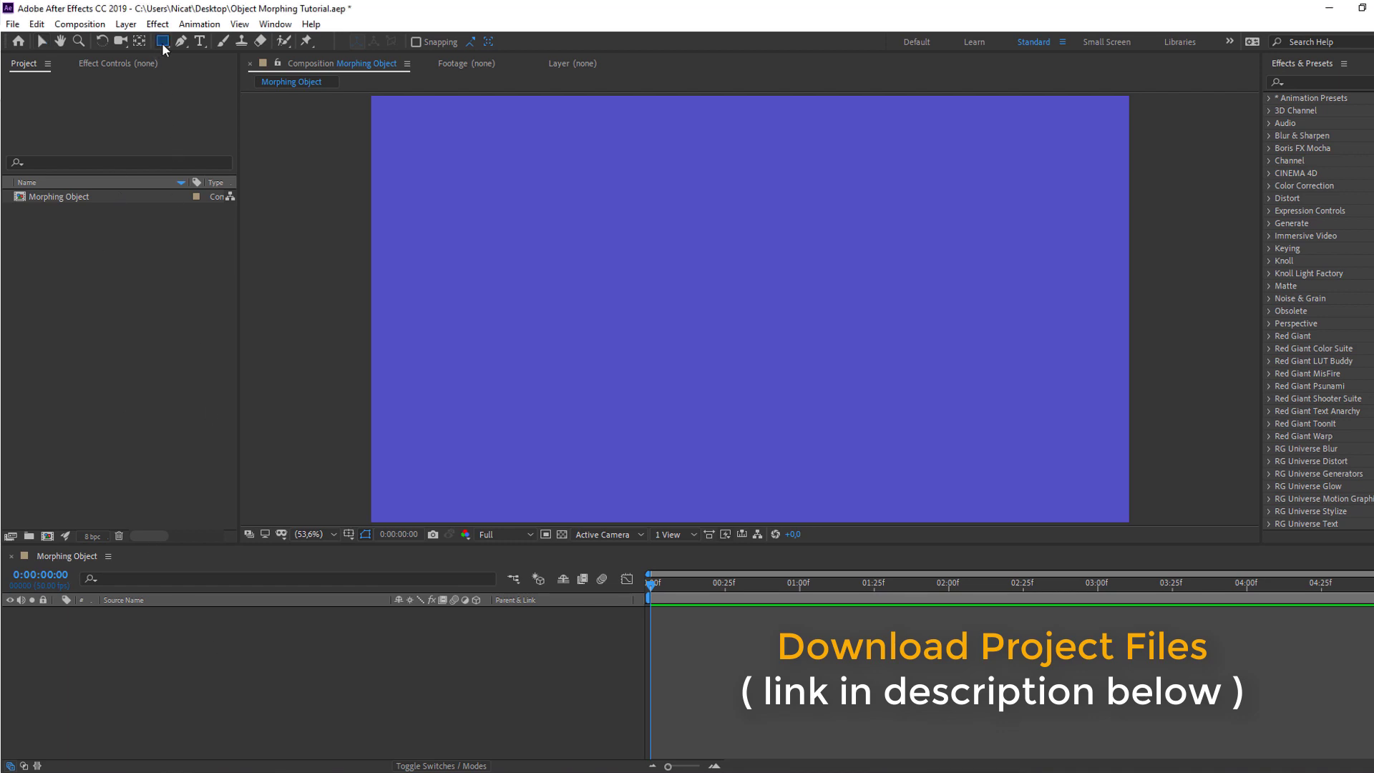
Draw a white rounded rectangle on the left of the canvas and name its layer object01.
{"action": "left_click", "coordinate": [162, 43]}
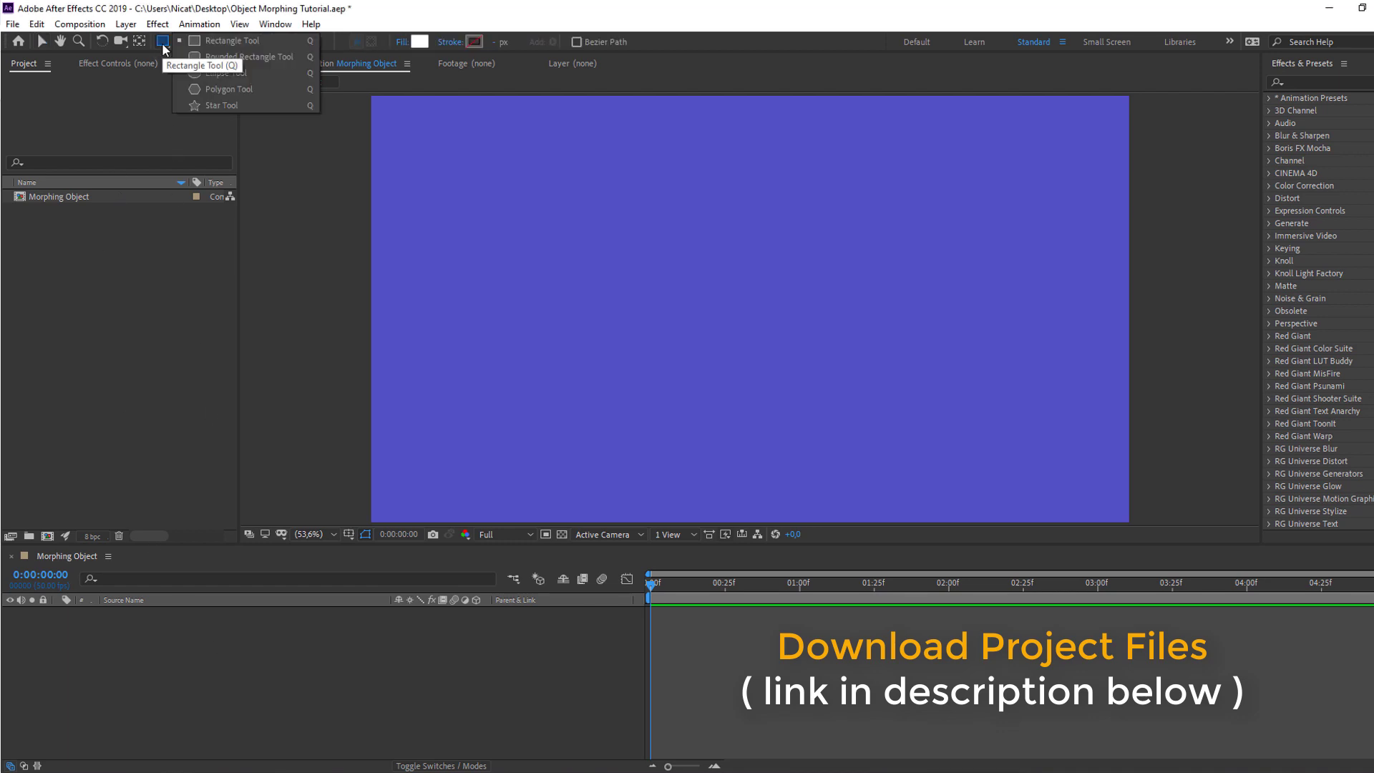
{"action": "left_click", "coordinate": [214, 61]}
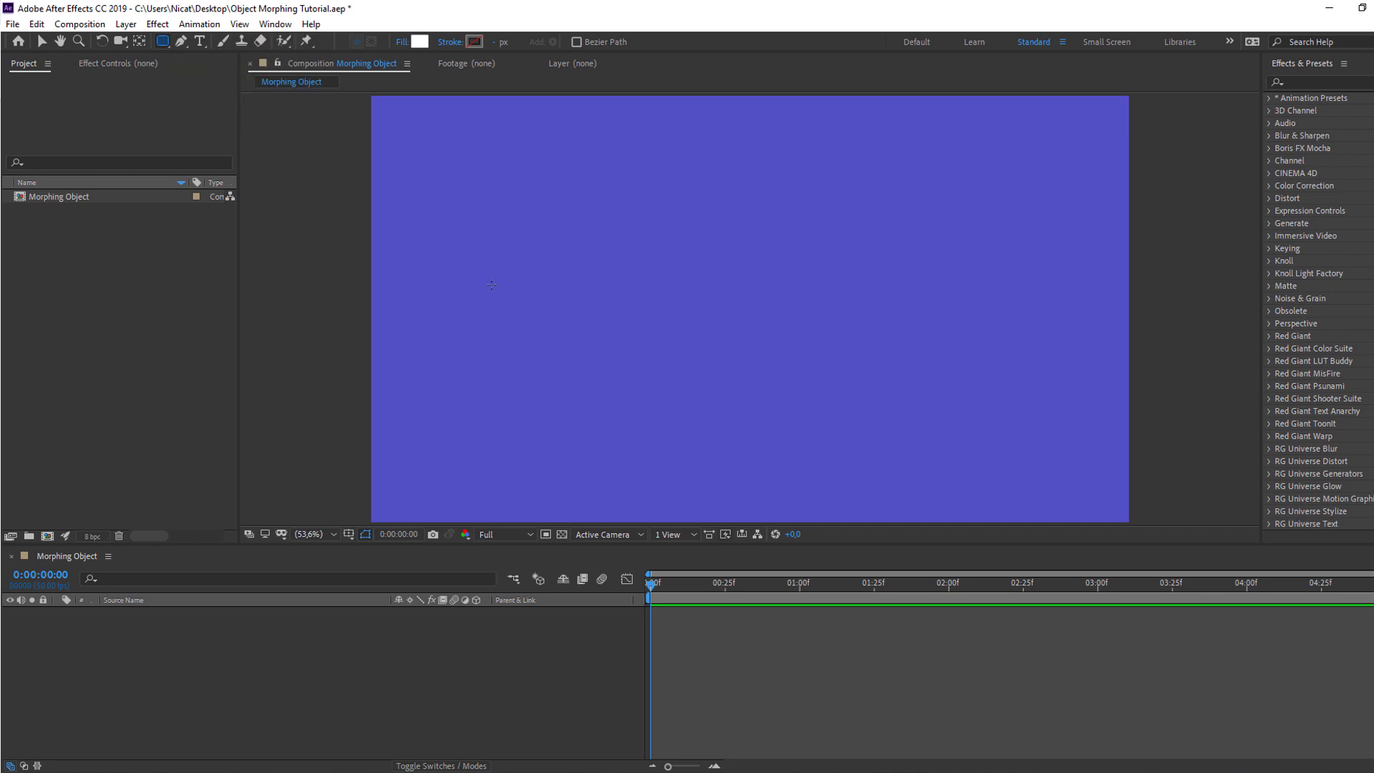
{"action": "left_click_drag", "start_coordinate": [439, 229], "coordinate": [595, 349]}
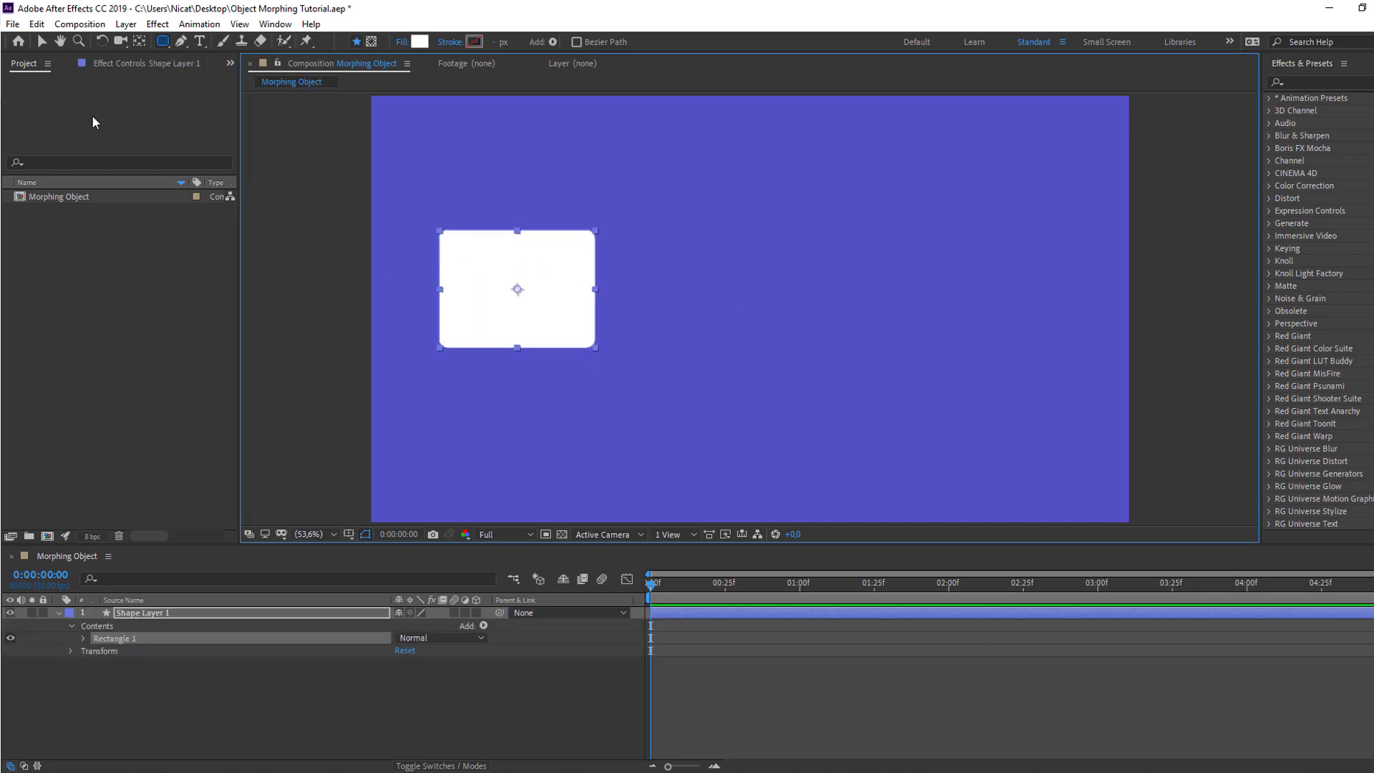
{"action": "left_click", "coordinate": [40, 41]}
{"action": "left_click", "coordinate": [103, 676]}
{"action": "left_click", "coordinate": [58, 613]}
{"action": "left_click", "coordinate": [159, 613]}
{"action": "key", "text": "Return"}
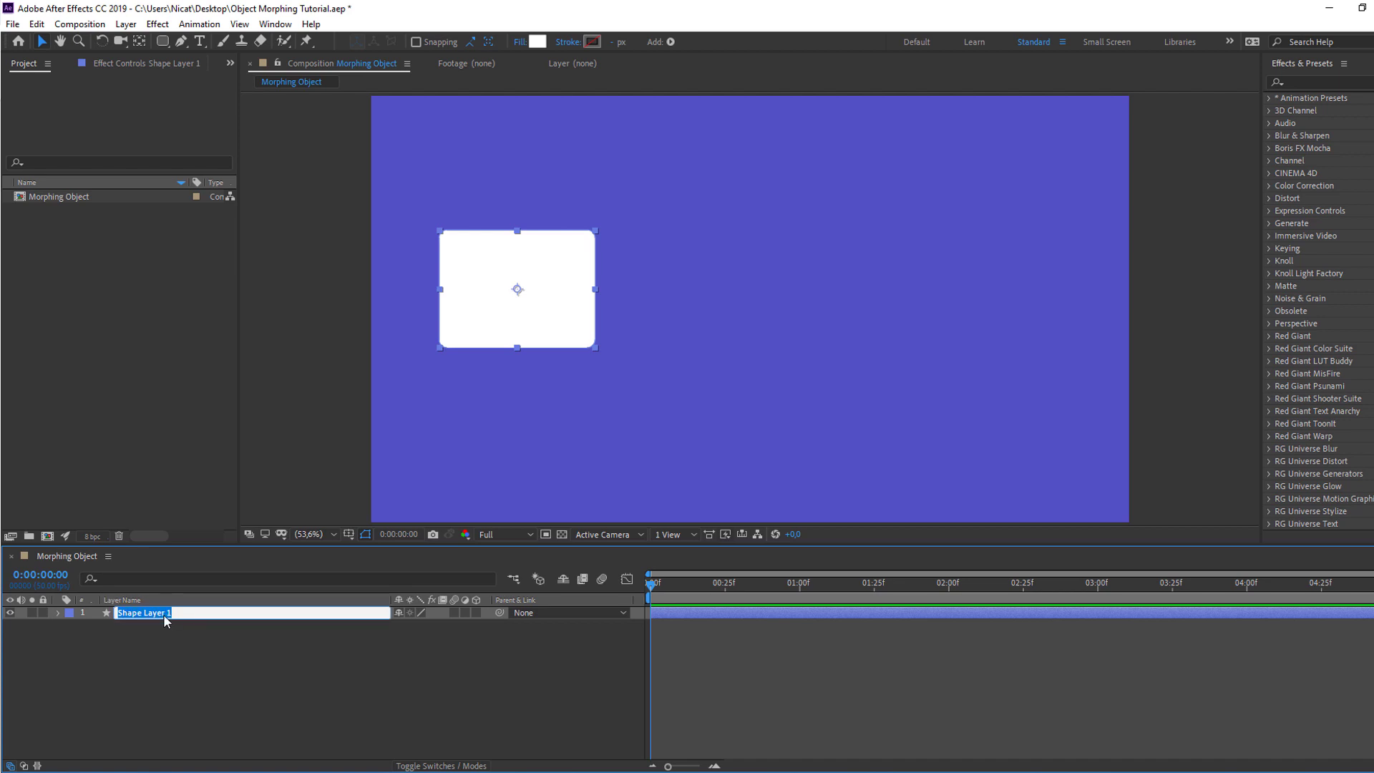
{"action": "type", "text": "object01"}
{"action": "left_click", "coordinate": [169, 647]}
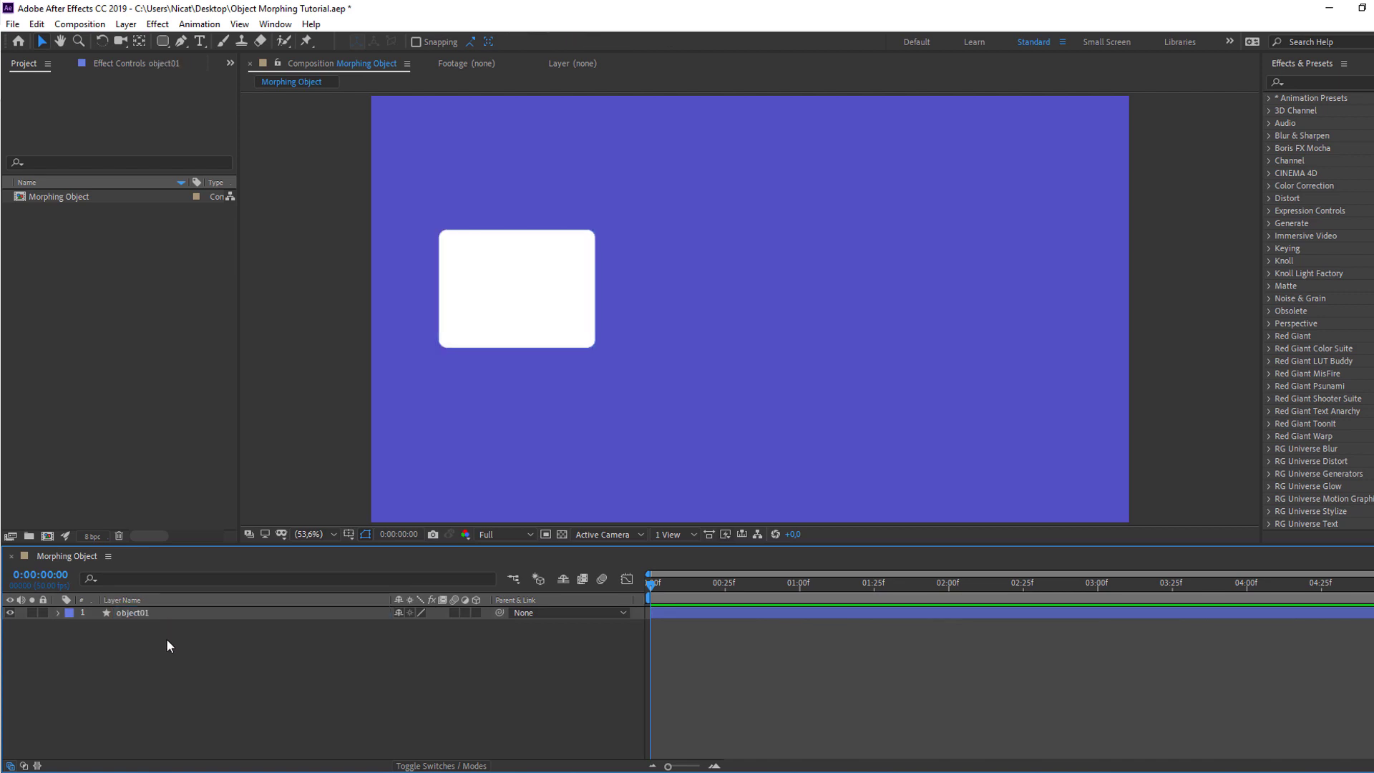
Draw a white circle on the right of the canvas and name its layer object02.
{"action": "left_click", "coordinate": [163, 40]}
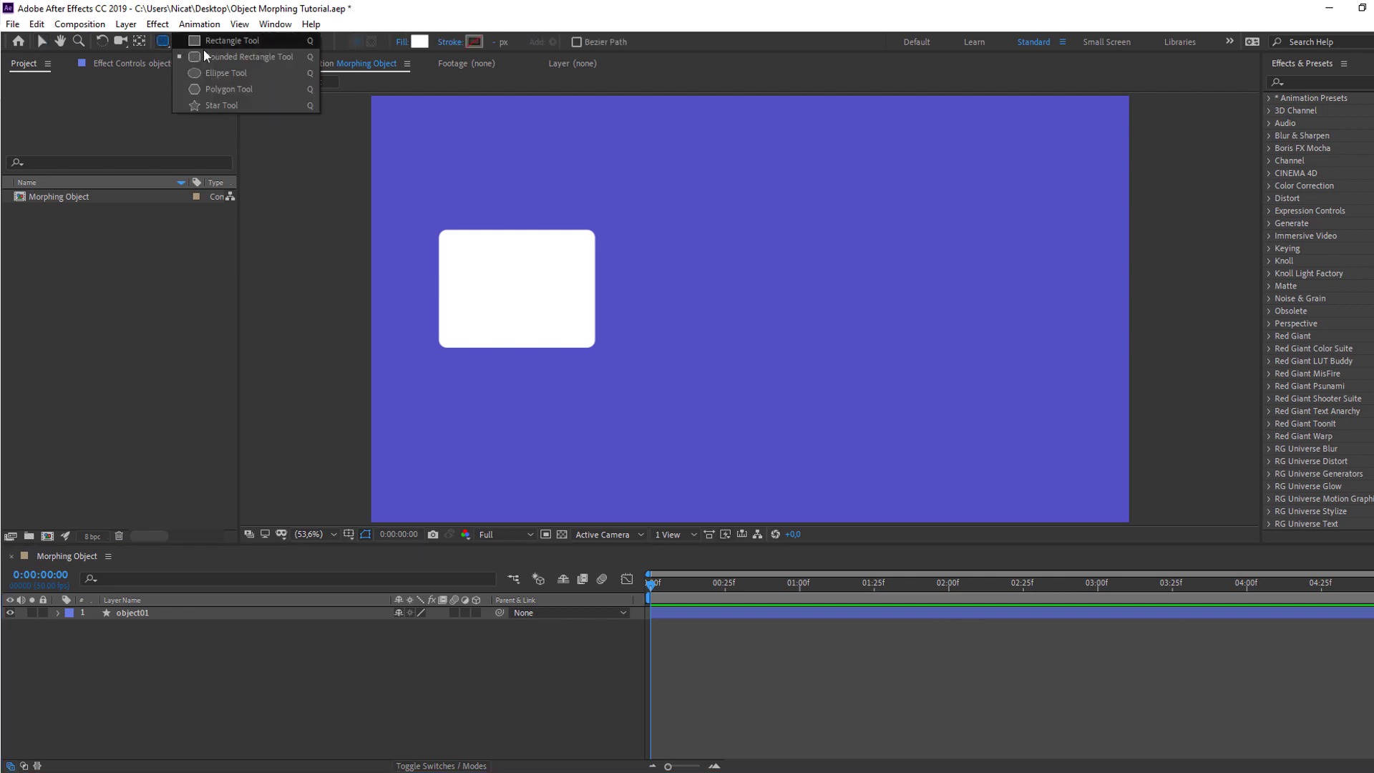
{"action": "left_click", "coordinate": [221, 79]}
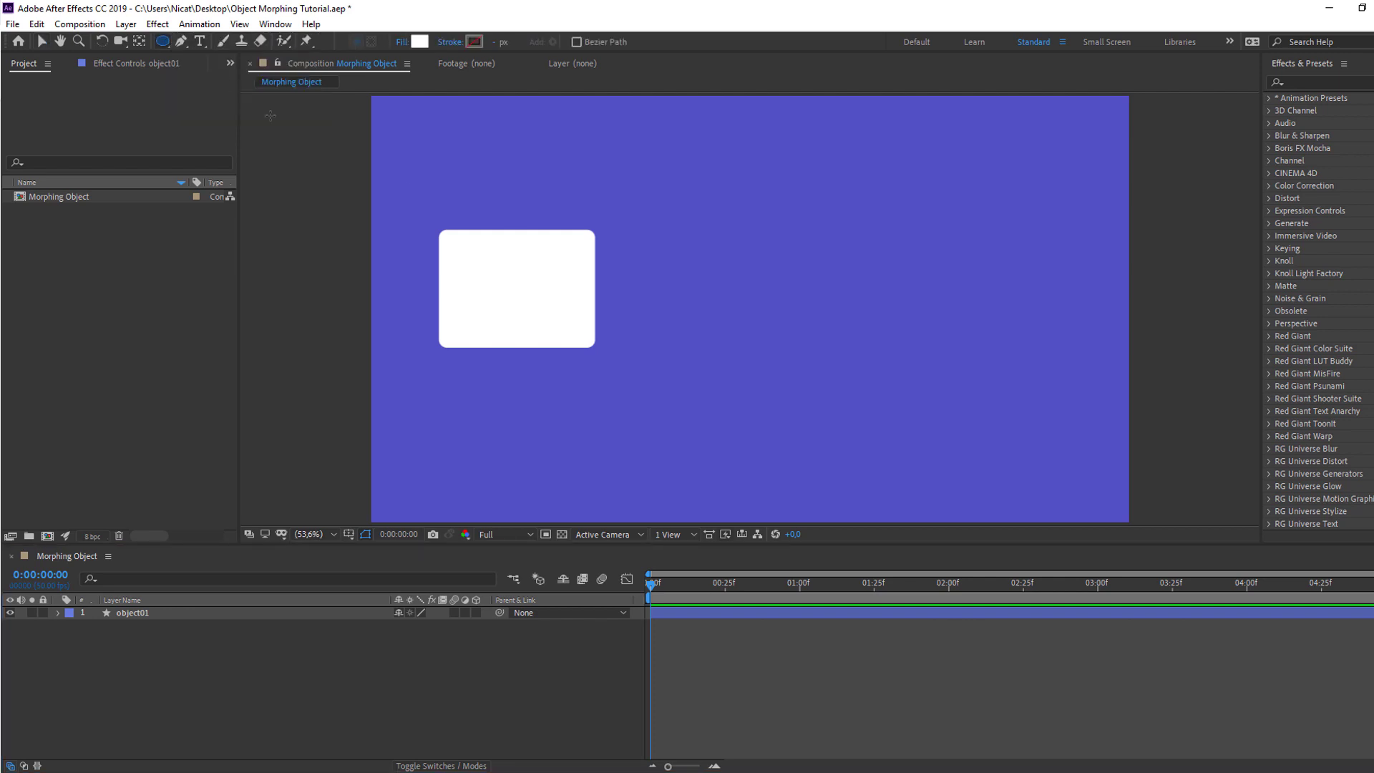
{"action": "left_click_drag", "start_coordinate": [767, 229], "coordinate": [894, 354]}
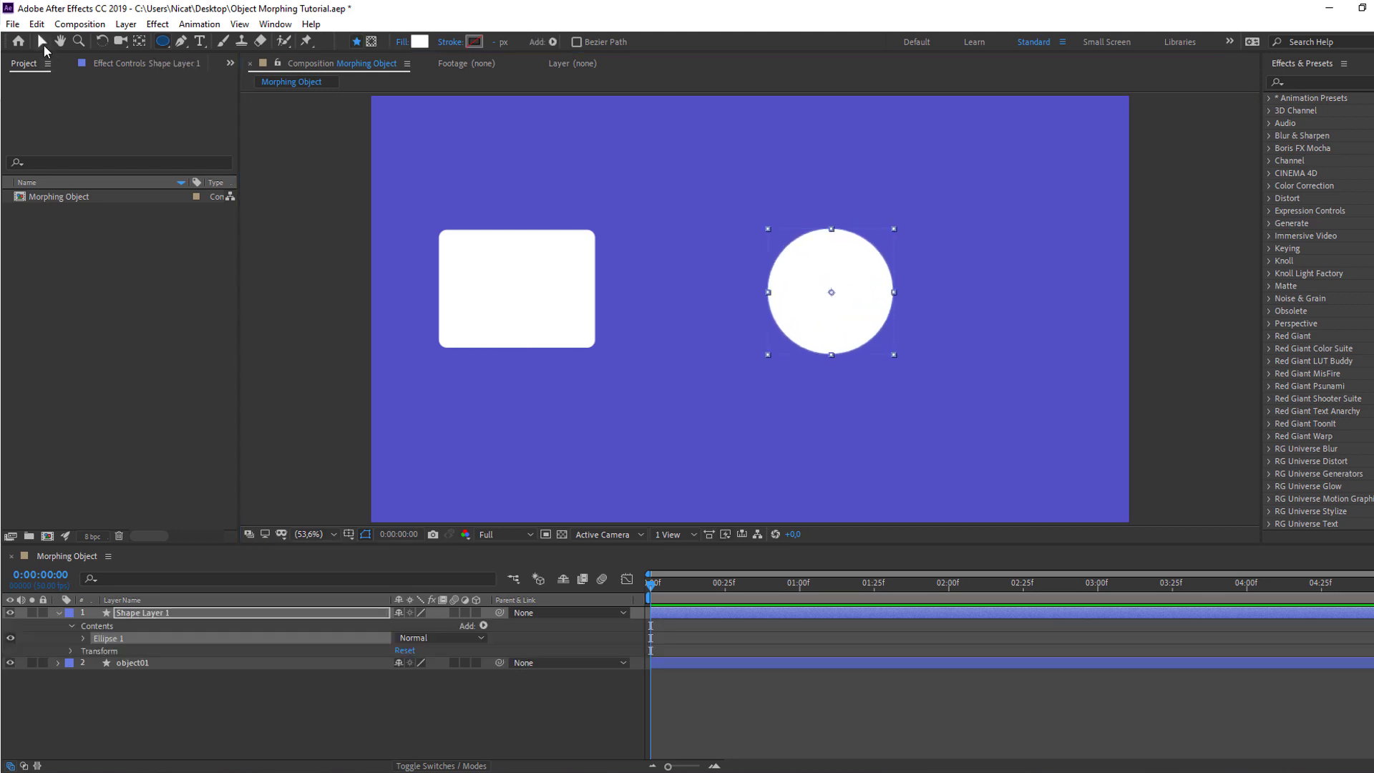
{"action": "left_click", "coordinate": [43, 45]}
{"action": "left_click", "coordinate": [59, 613]}
{"action": "left_click", "coordinate": [143, 614]}
{"action": "key", "text": "Return"}
{"action": "type", "text": "object02"}
{"action": "key", "text": "Return"}
{"action": "left_click", "coordinate": [317, 687]}
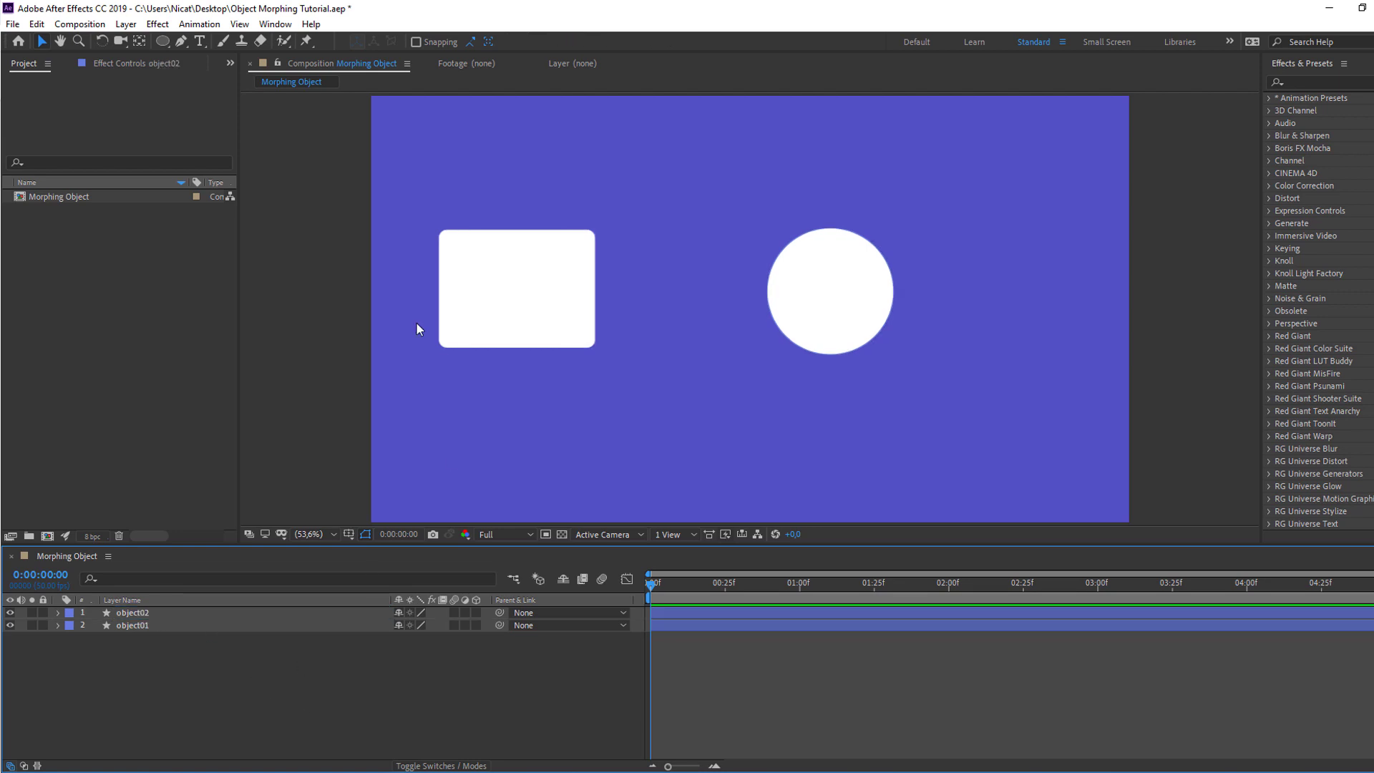
Move the circle on top of the rectangle and set object01's anchor point on its left edge.
{"action": "left_click", "coordinate": [807, 302]}
{"action": "left_click_drag", "start_coordinate": [858, 319], "coordinate": [544, 316]}
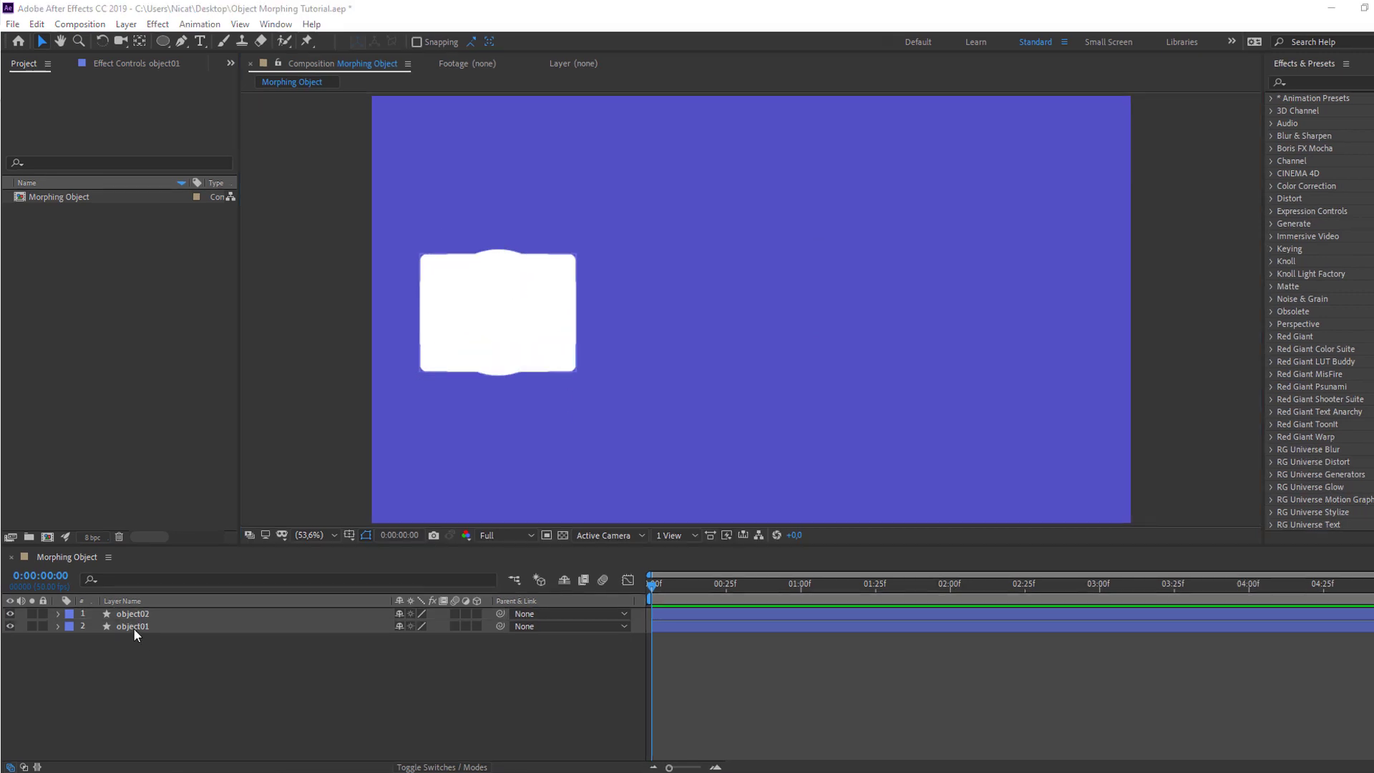
{"action": "left_click", "coordinate": [133, 627]}
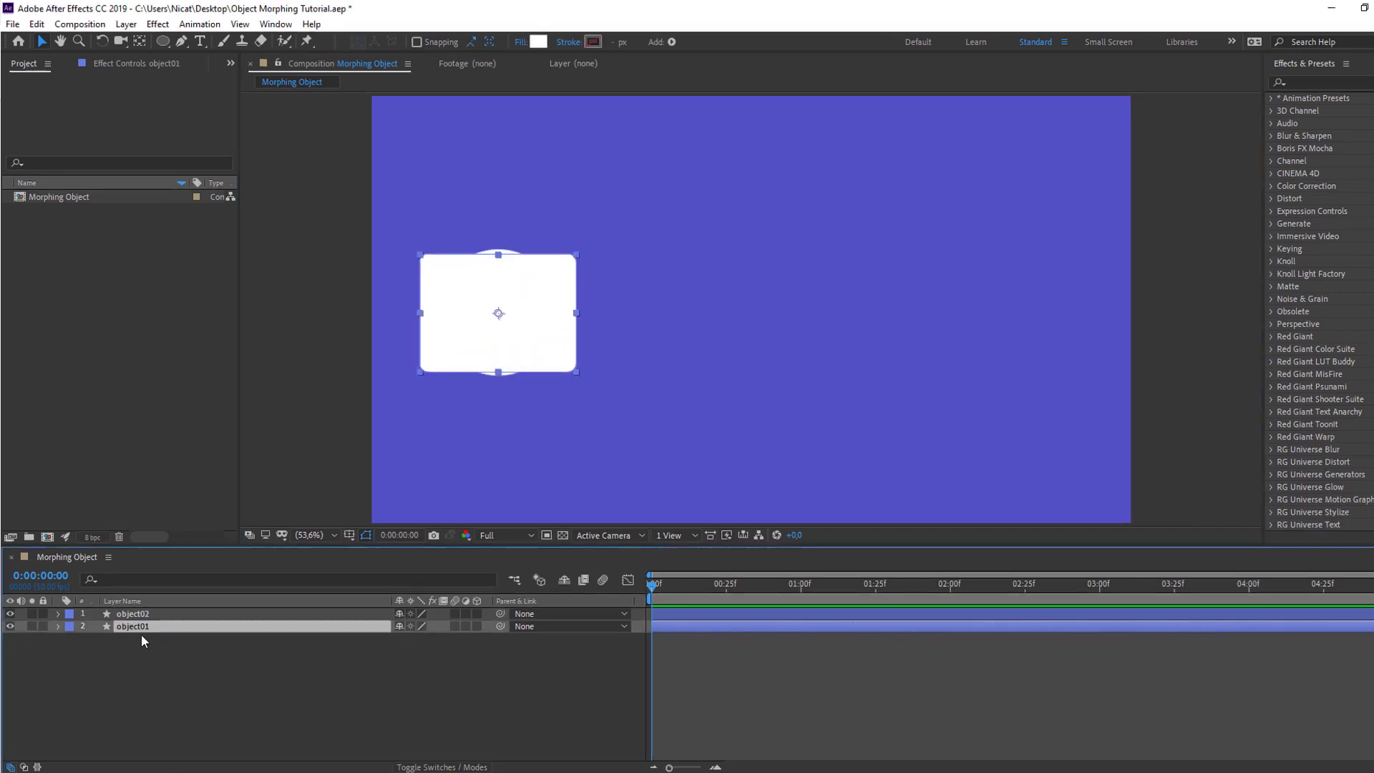
{"action": "left_click", "coordinate": [32, 627]}
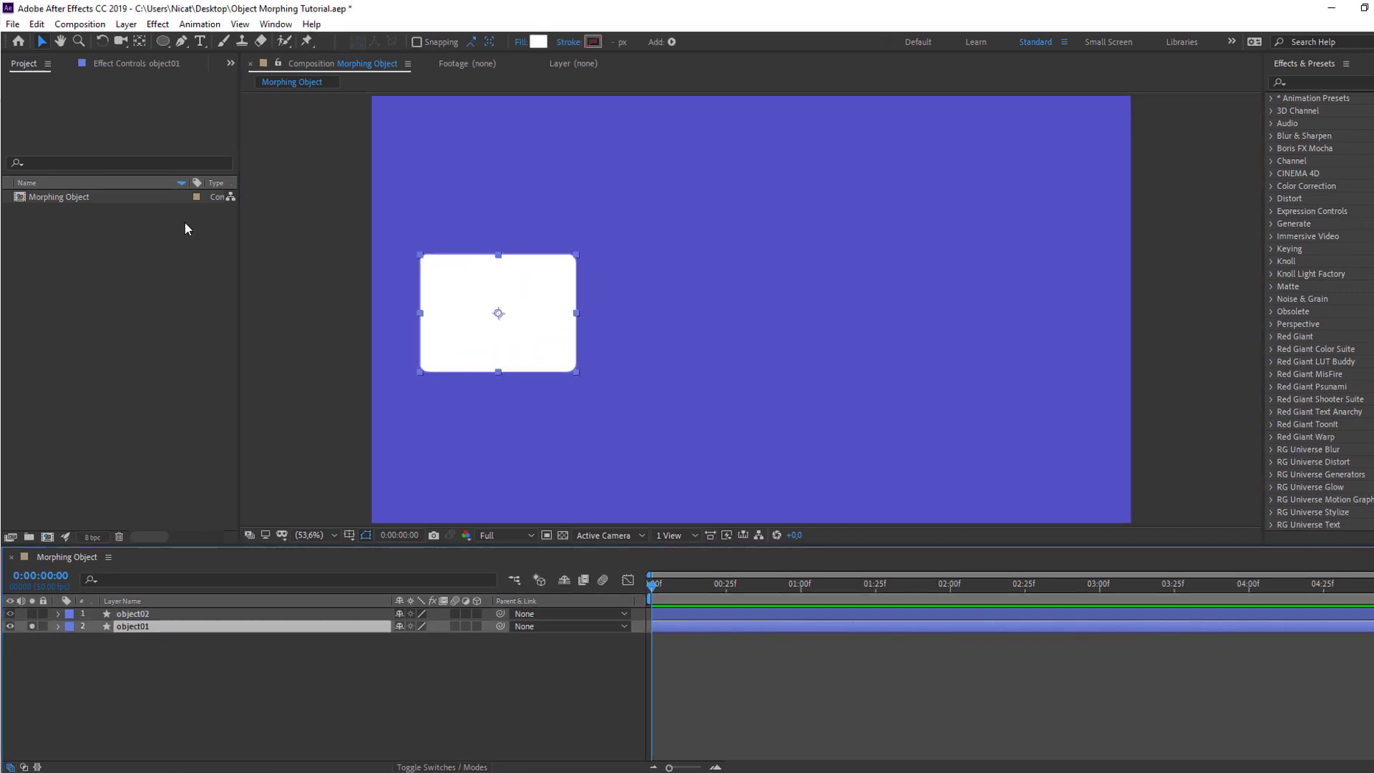
{"action": "left_click", "coordinate": [140, 41]}
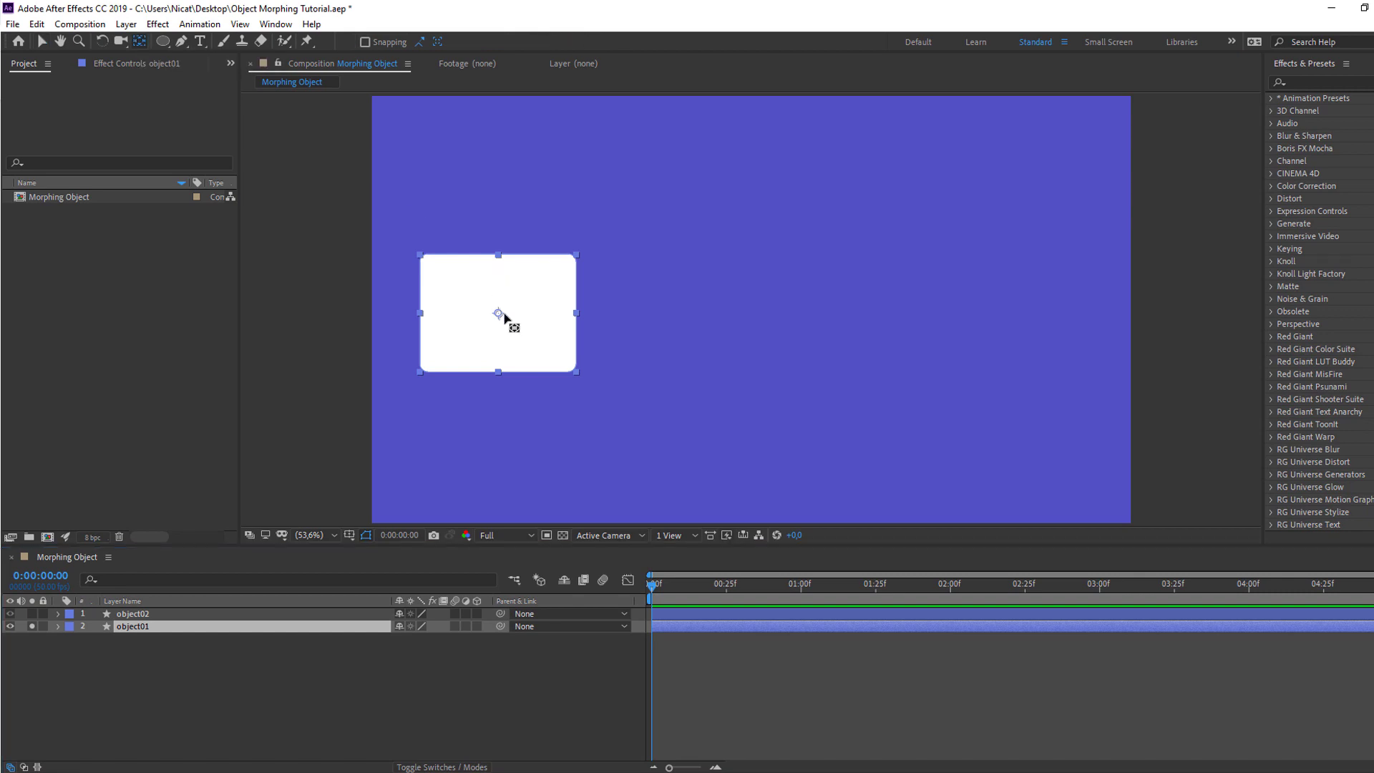
{"action": "left_click_drag", "start_coordinate": [499, 315], "coordinate": [421, 322]}
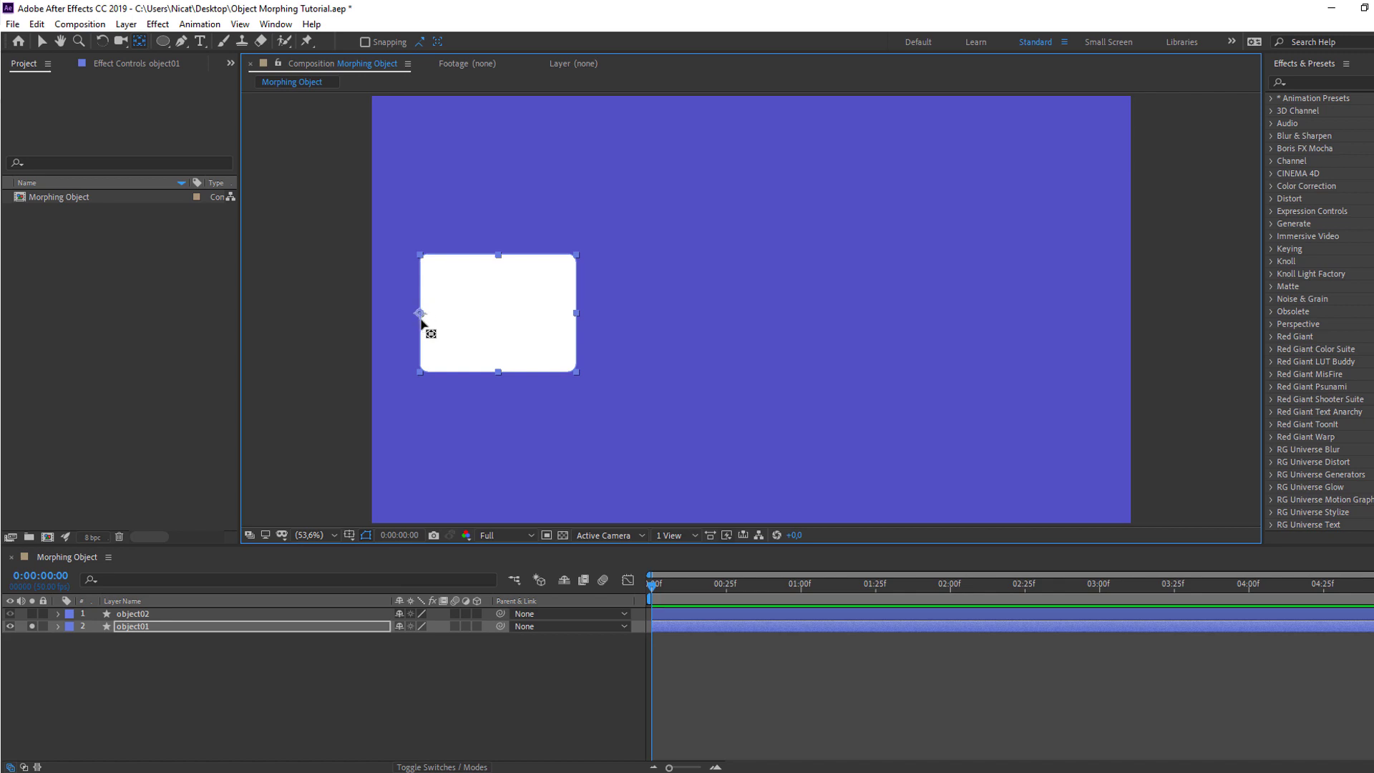
{"action": "left_click", "coordinate": [38, 635]}
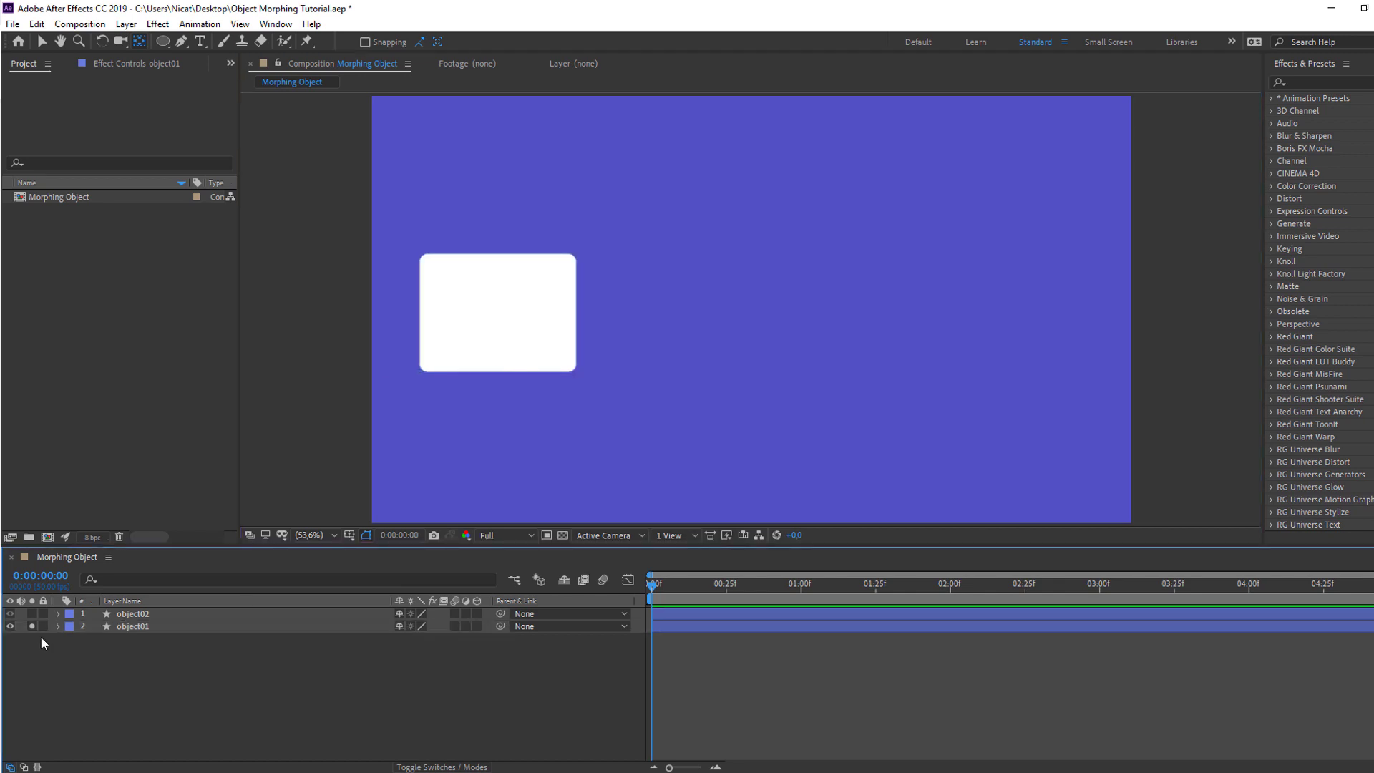
{"action": "left_click", "coordinate": [32, 626]}
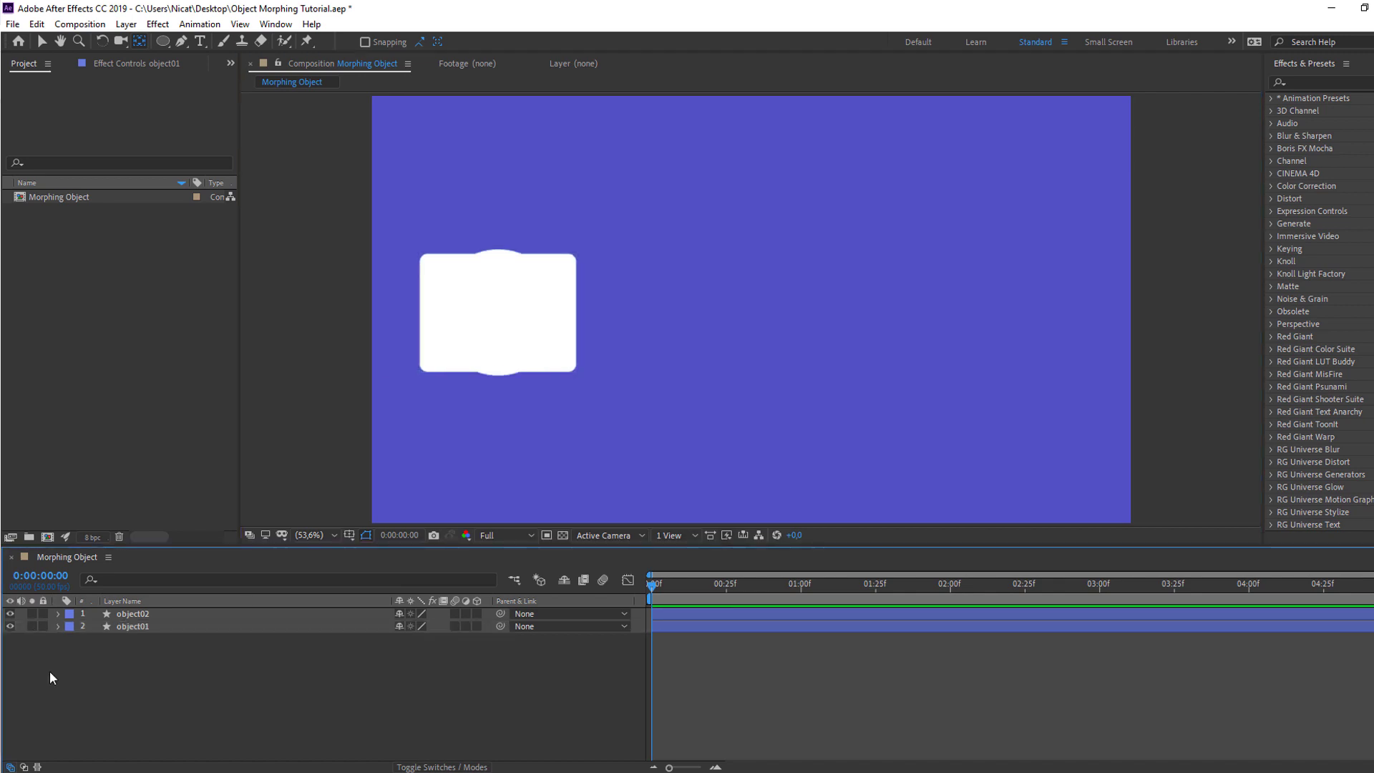
With object02 soloed, move its anchor point to the circle's right edge.
{"action": "left_click", "coordinate": [127, 614]}
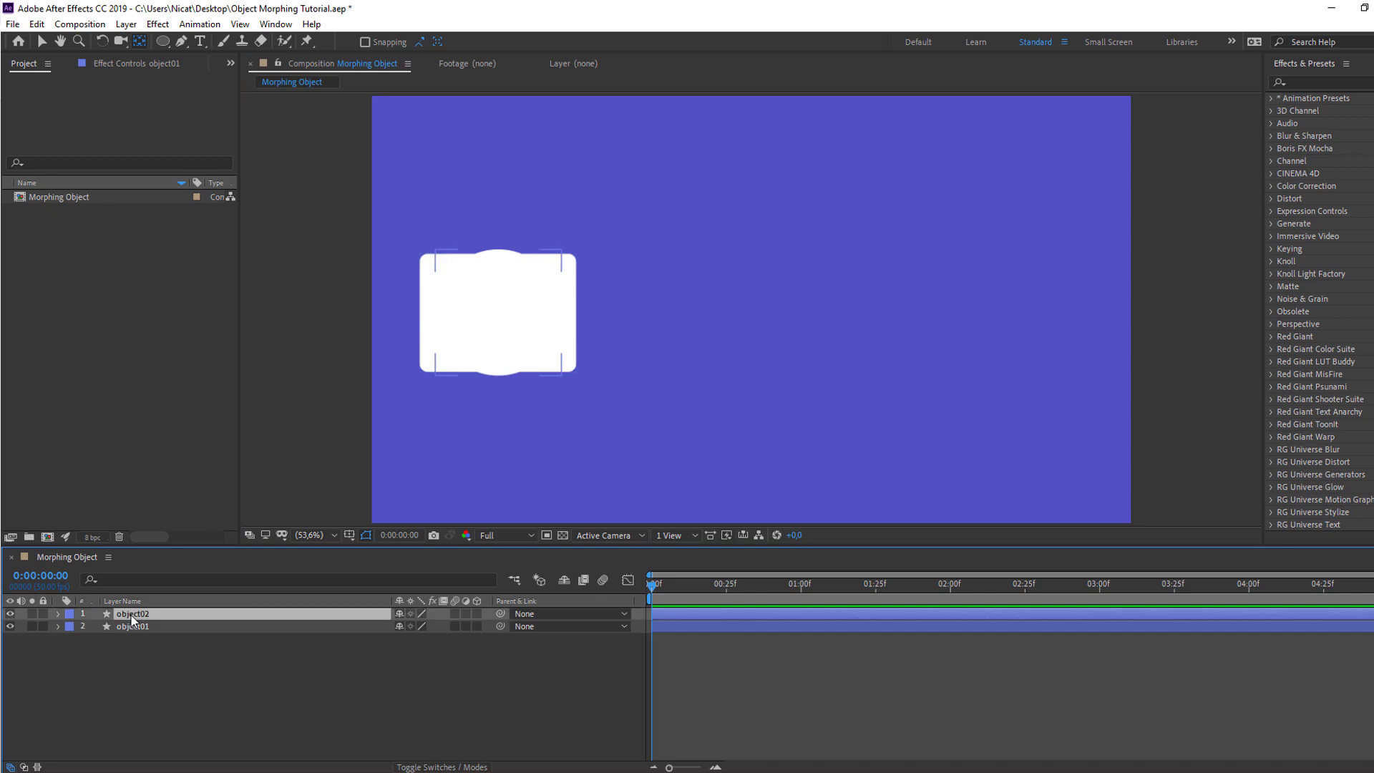
{"action": "left_click", "coordinate": [31, 614]}
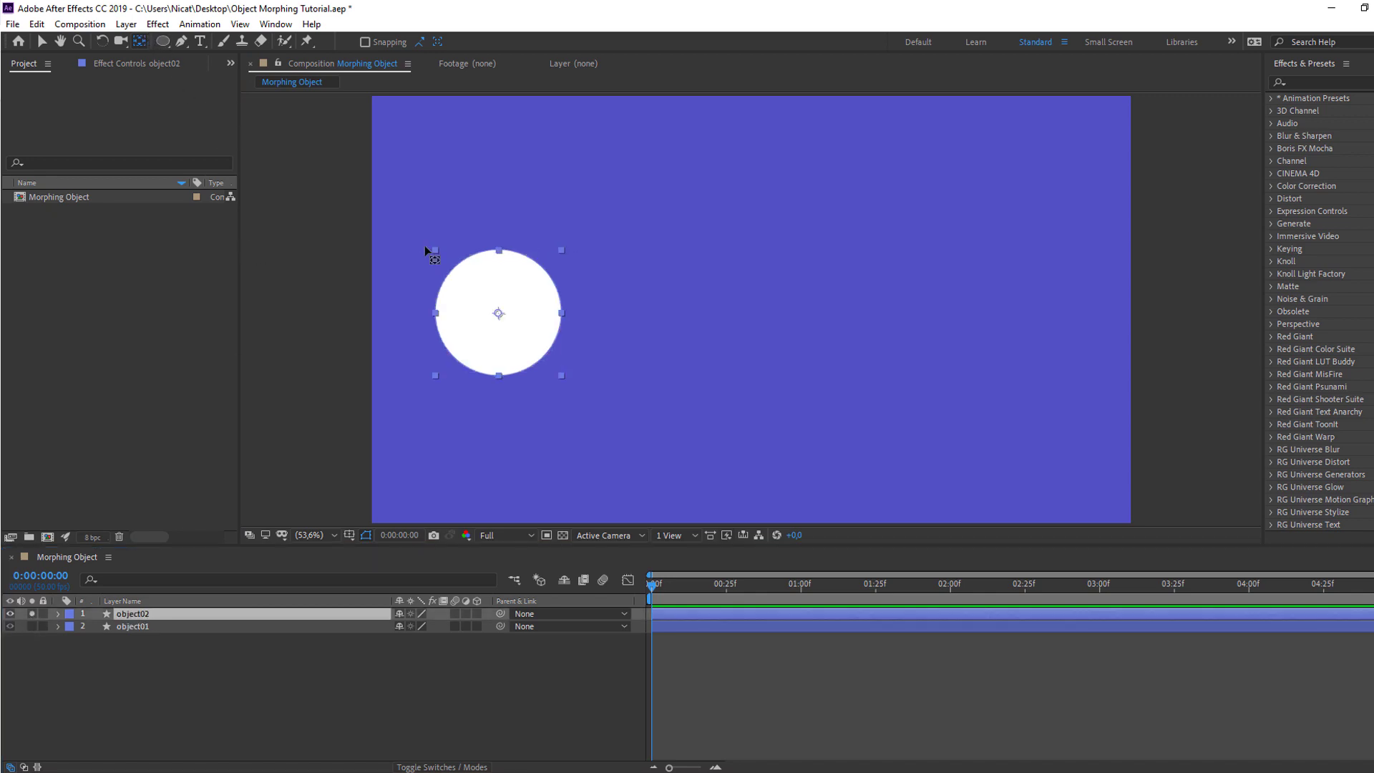
{"action": "left_click_drag", "start_coordinate": [499, 313], "coordinate": [561, 312]}
{"action": "left_click", "coordinate": [42, 44]}
{"action": "left_click", "coordinate": [143, 702]}
{"action": "left_click", "coordinate": [31, 614]}
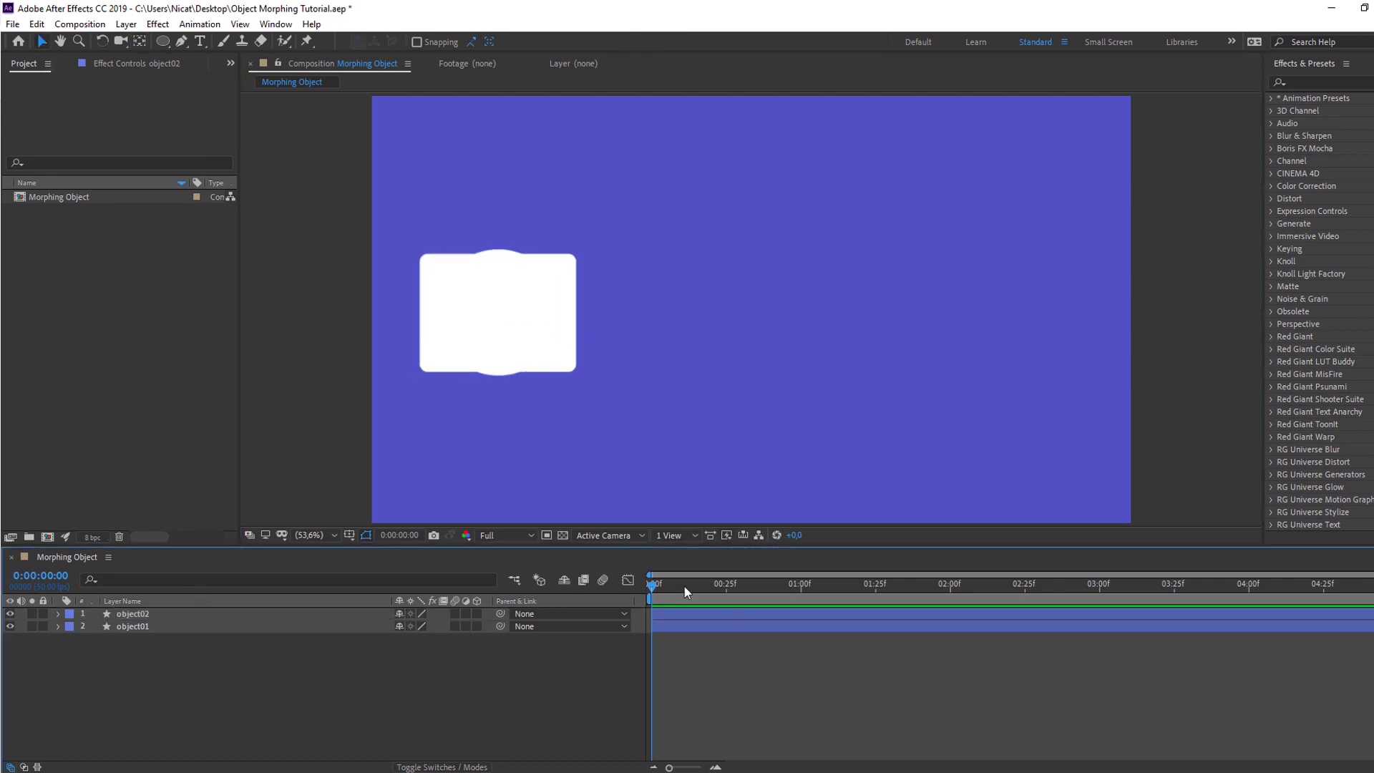
Keyframe both layers' Position at frame 9 and slide them right at frame 23.
{"action": "left_click_drag", "start_coordinate": [654, 584], "coordinate": [678, 585]}
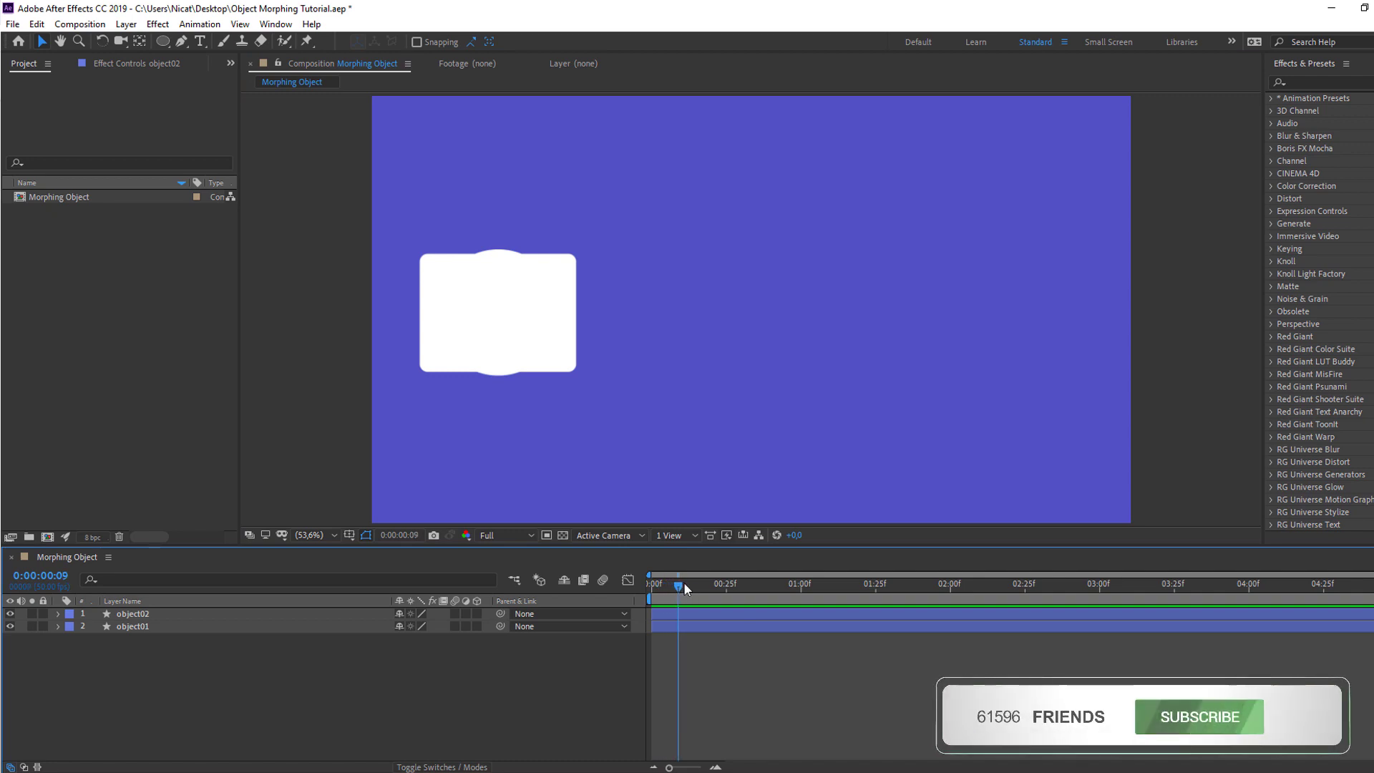
{"action": "left_click_drag", "start_coordinate": [113, 677], "coordinate": [116, 604]}
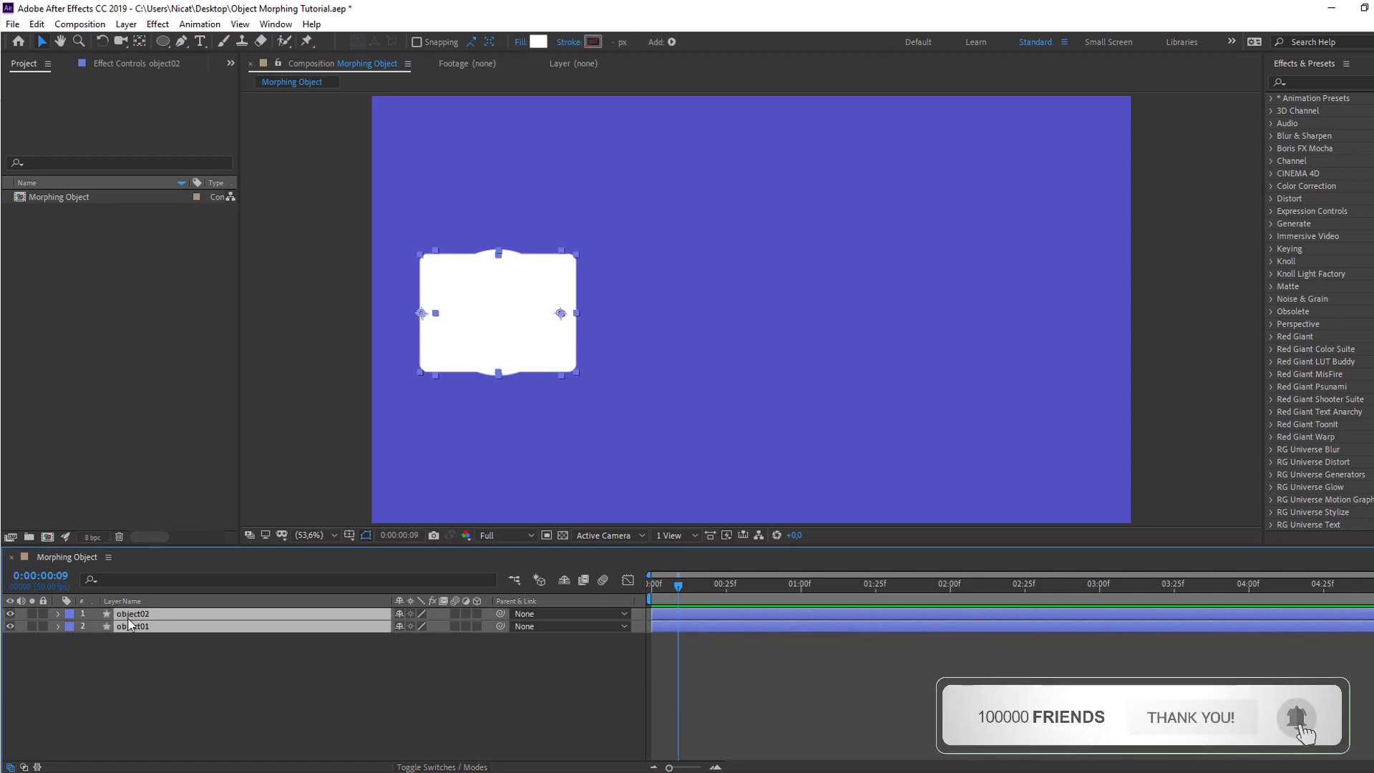
{"action": "key", "text": "p"}
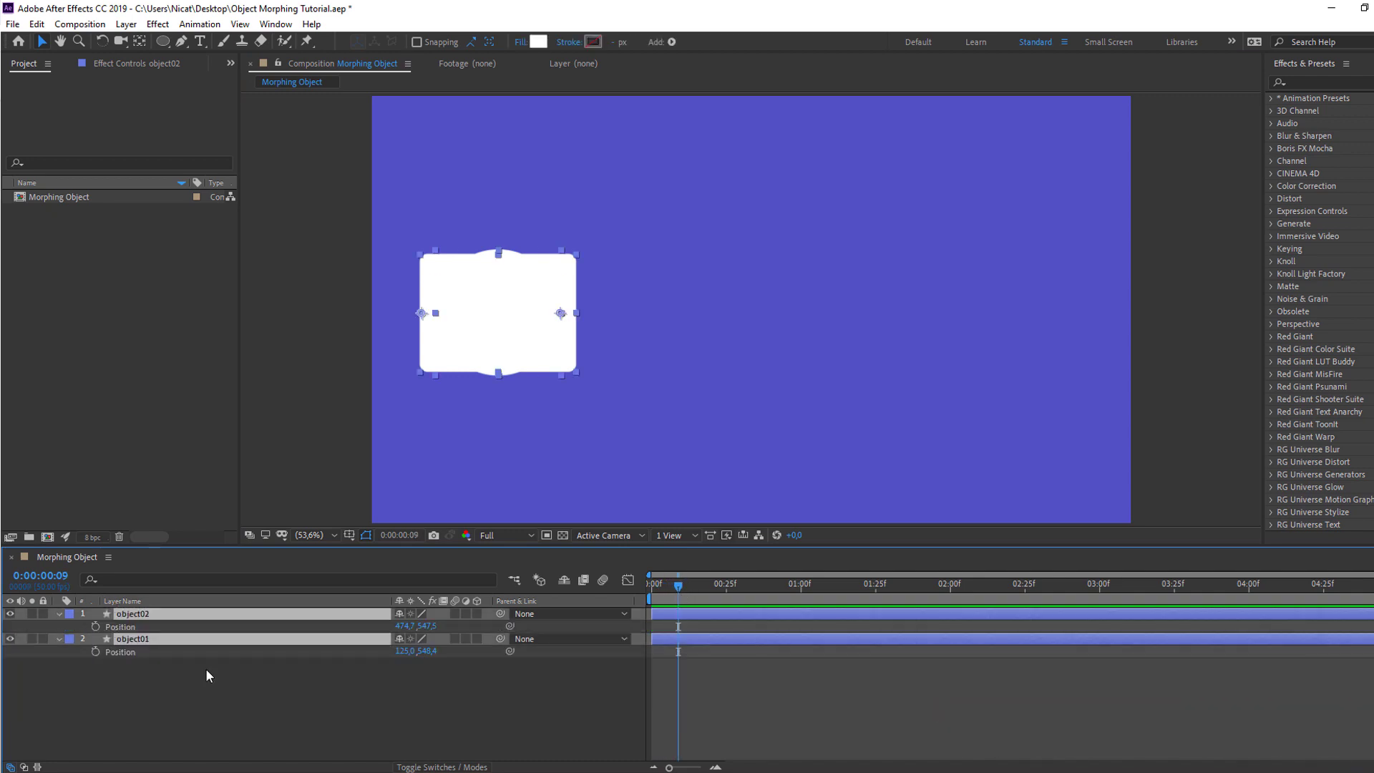
{"action": "left_click", "coordinate": [97, 625]}
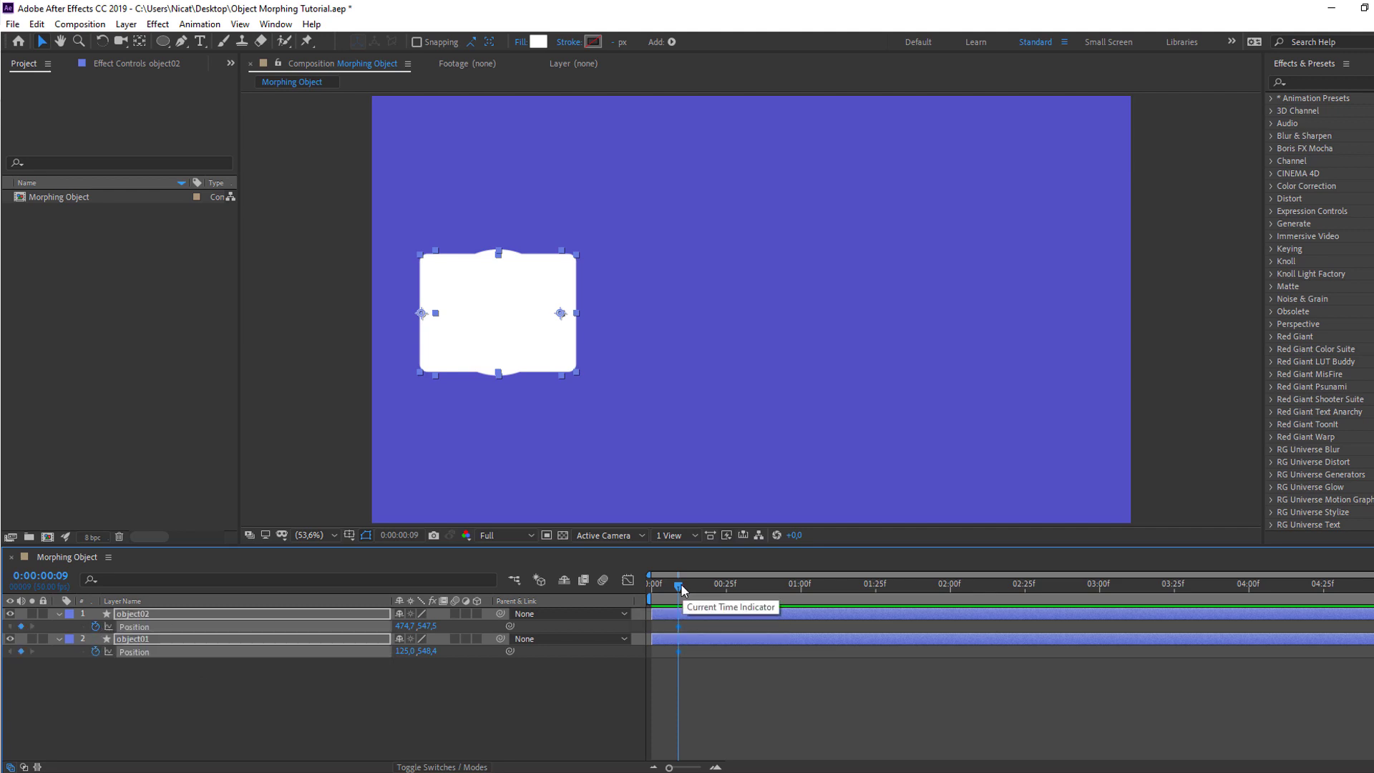
{"action": "left_click_drag", "start_coordinate": [685, 592], "coordinate": [721, 585]}
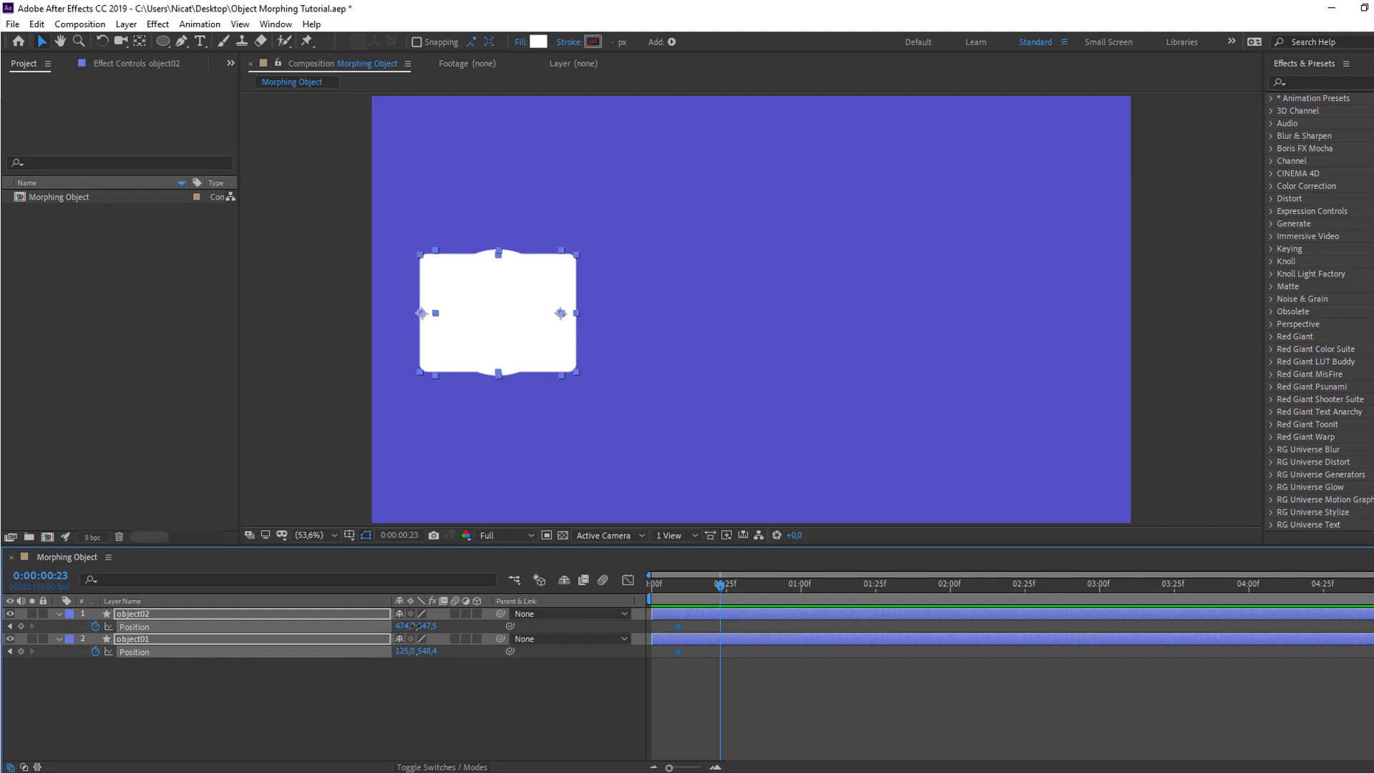
{"action": "left_click_drag", "start_coordinate": [451, 622], "coordinate": [900, 507]}
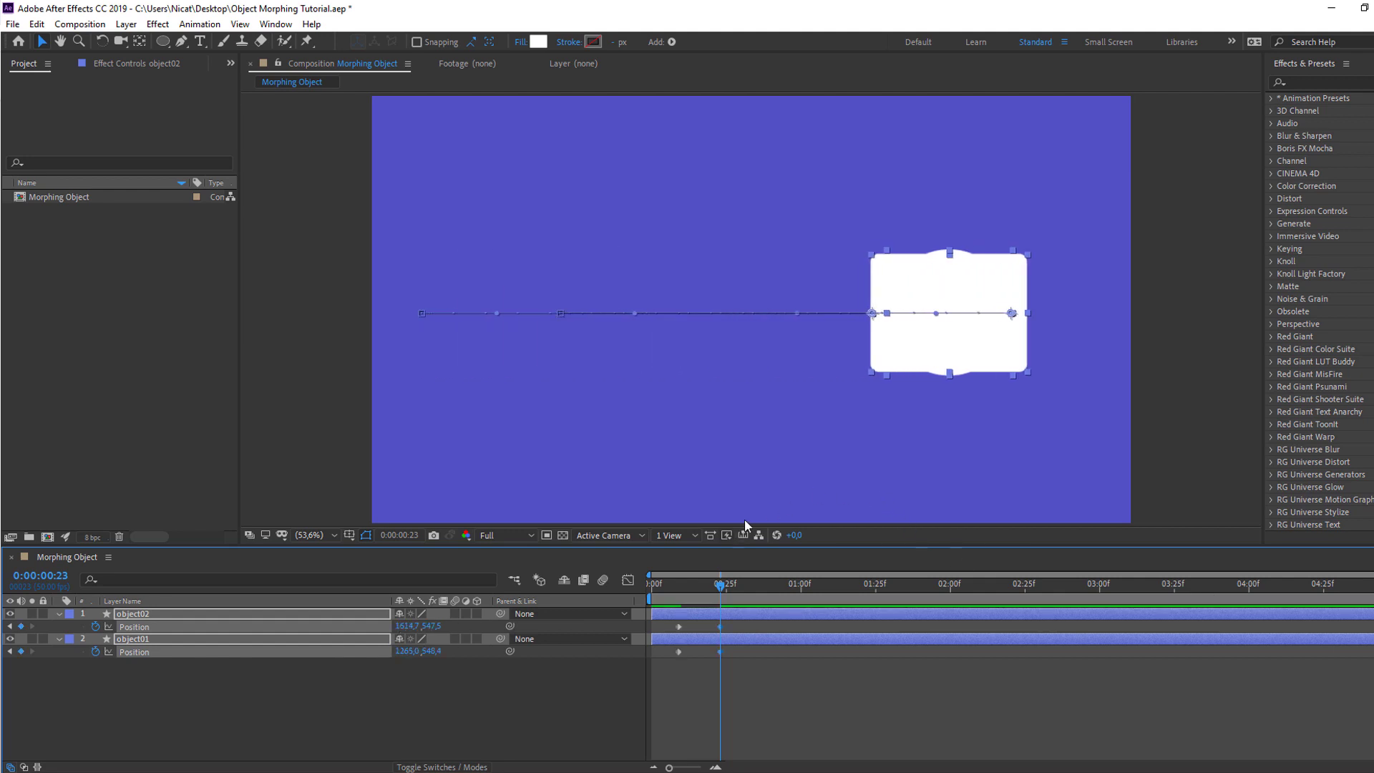
{"action": "key", "text": "space"}
{"action": "key", "text": "space"}
Apply Easy Ease to all the Position keyframes.
{"action": "left_click_drag", "start_coordinate": [740, 629], "coordinate": [654, 663]}
{"action": "right_click", "coordinate": [677, 652]}
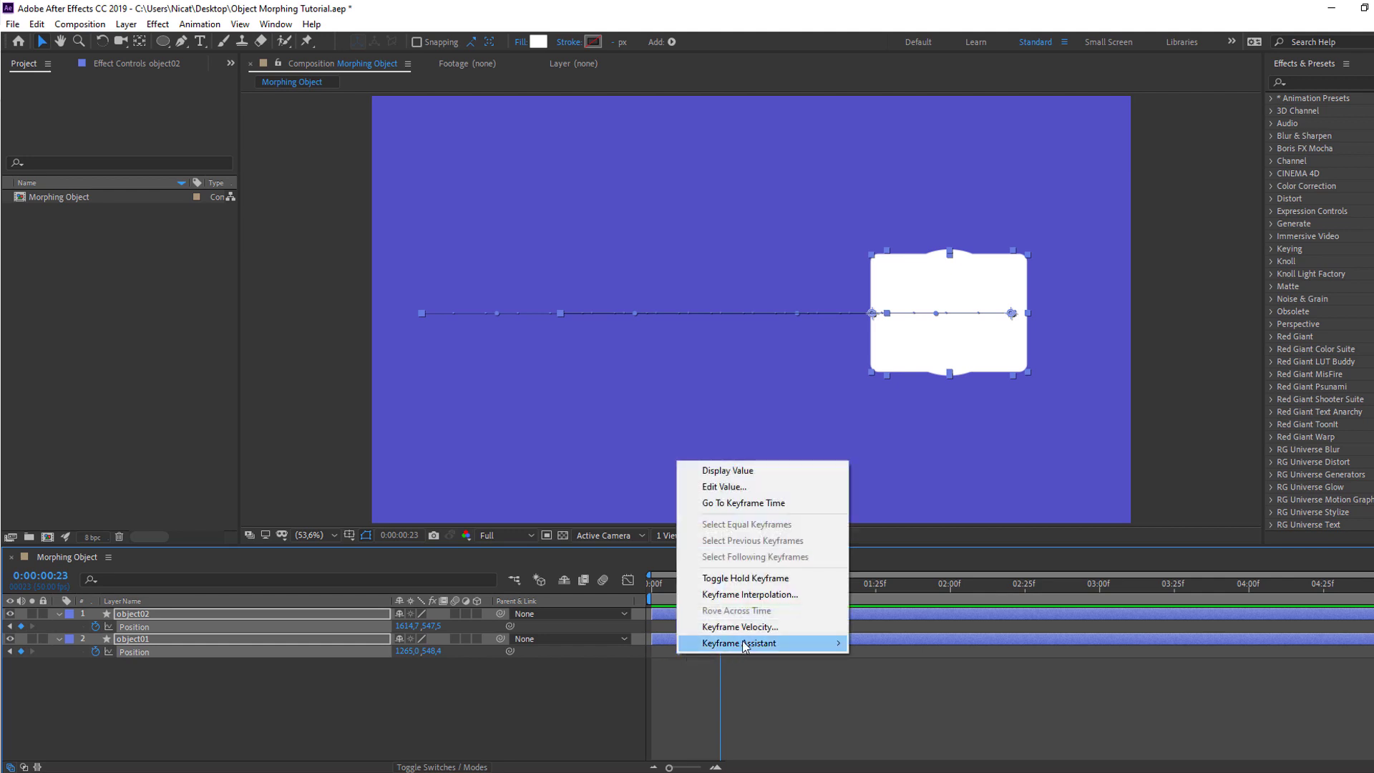
{"action": "mouse_move", "coordinate": [757, 646]}
{"action": "left_click", "coordinate": [888, 545]}
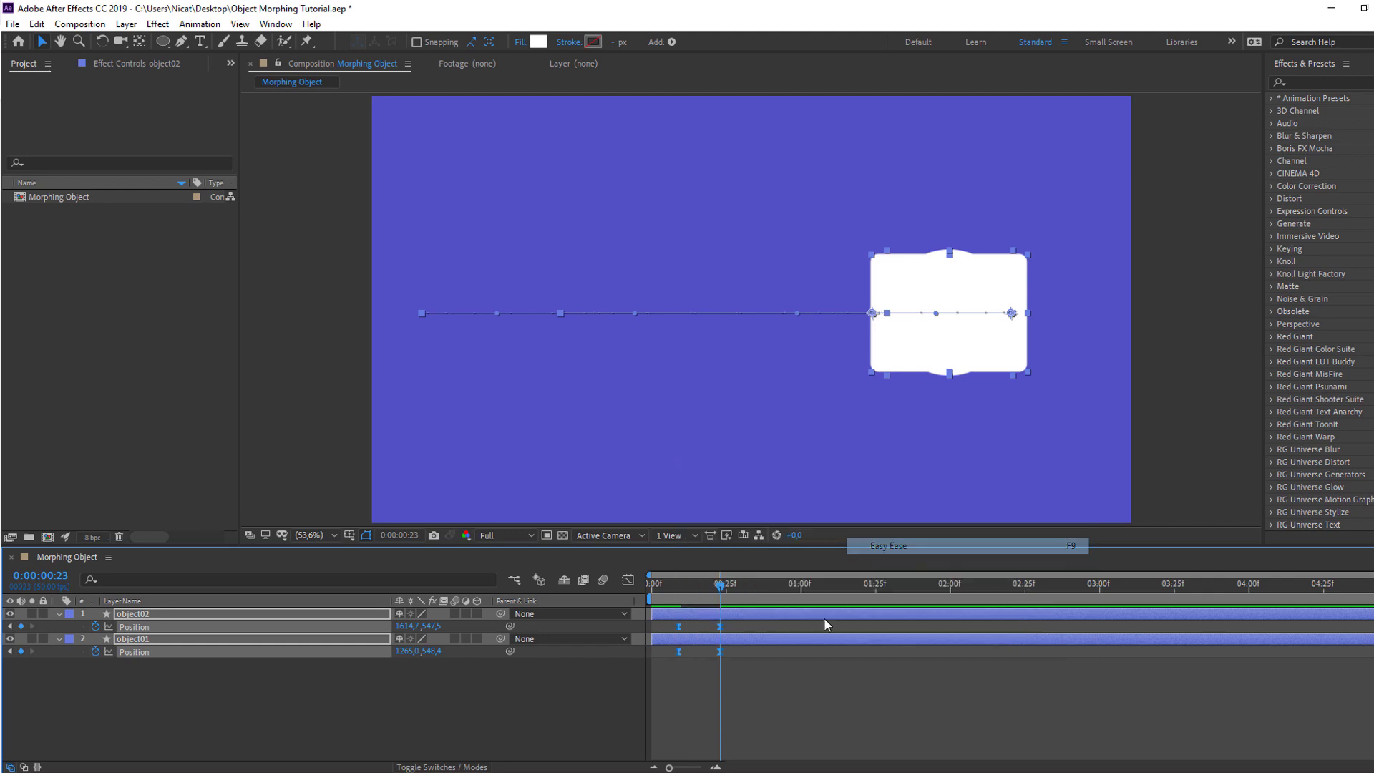
In the speed graph, drag the keyframe influence to push the slide's speed peak later.
{"action": "key", "text": "space"}
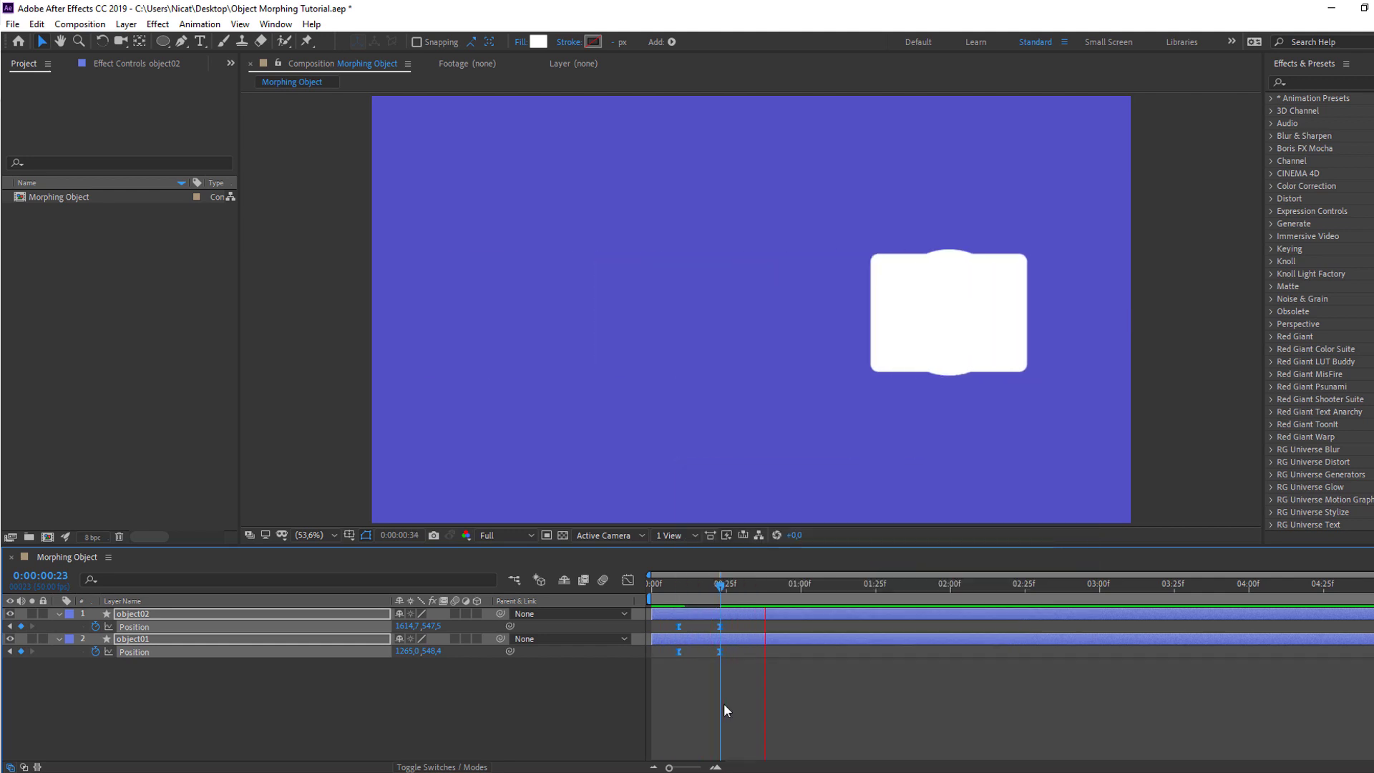
{"action": "key", "text": "space"}
{"action": "left_click", "coordinate": [629, 580]}
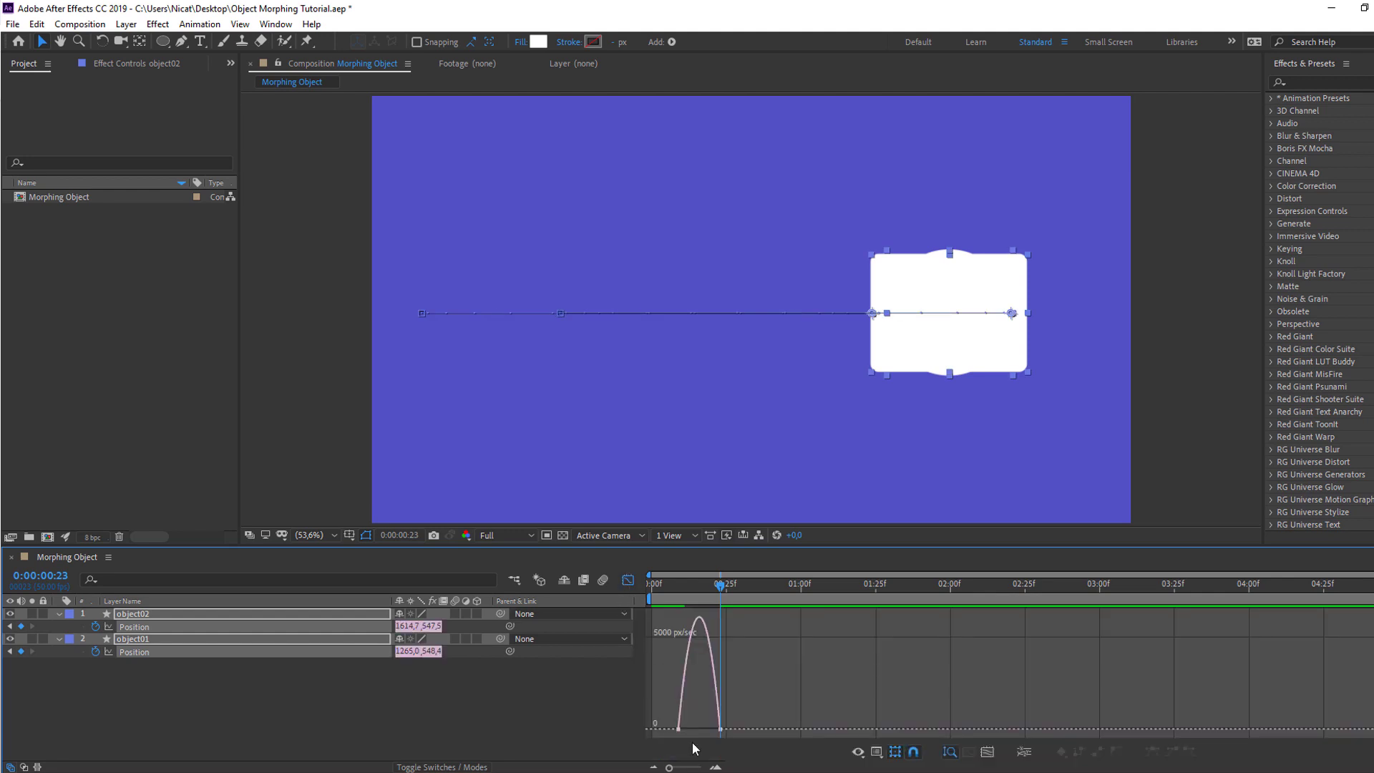
{"action": "left_click_drag", "start_coordinate": [672, 733], "coordinate": [687, 728]}
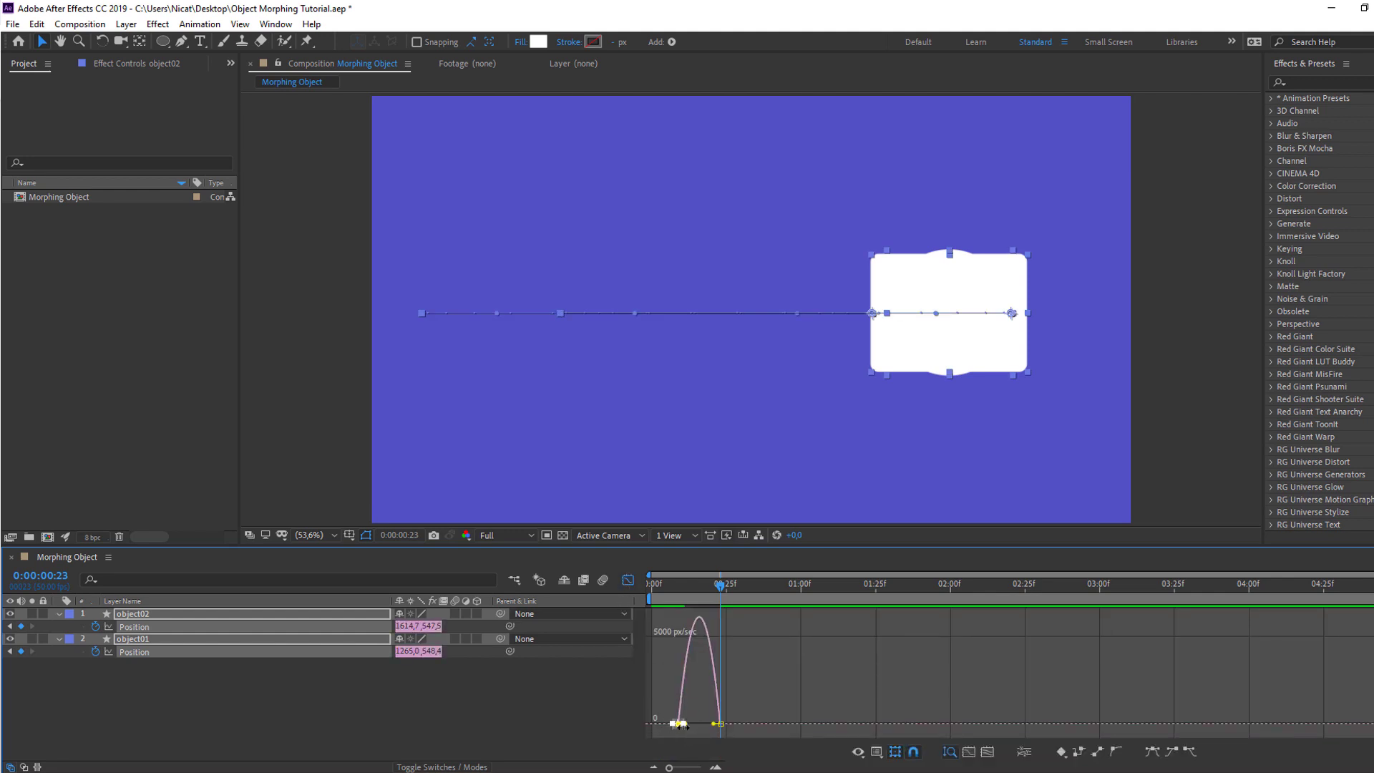
{"action": "scroll", "coordinate": [672, 730], "scroll_direction": "up", "scroll_amount": 4}
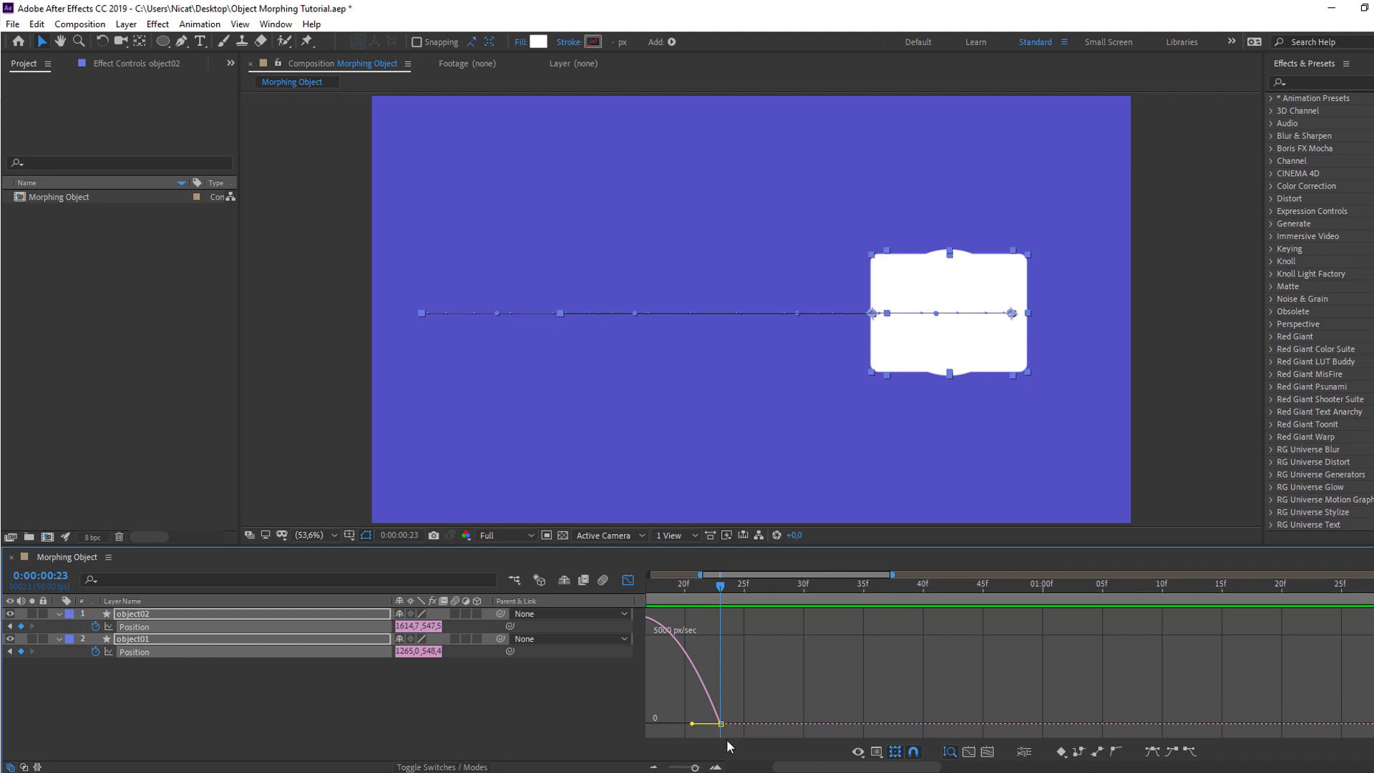
{"action": "scroll", "coordinate": [756, 762], "scroll_direction": "left", "scroll_amount": 5}
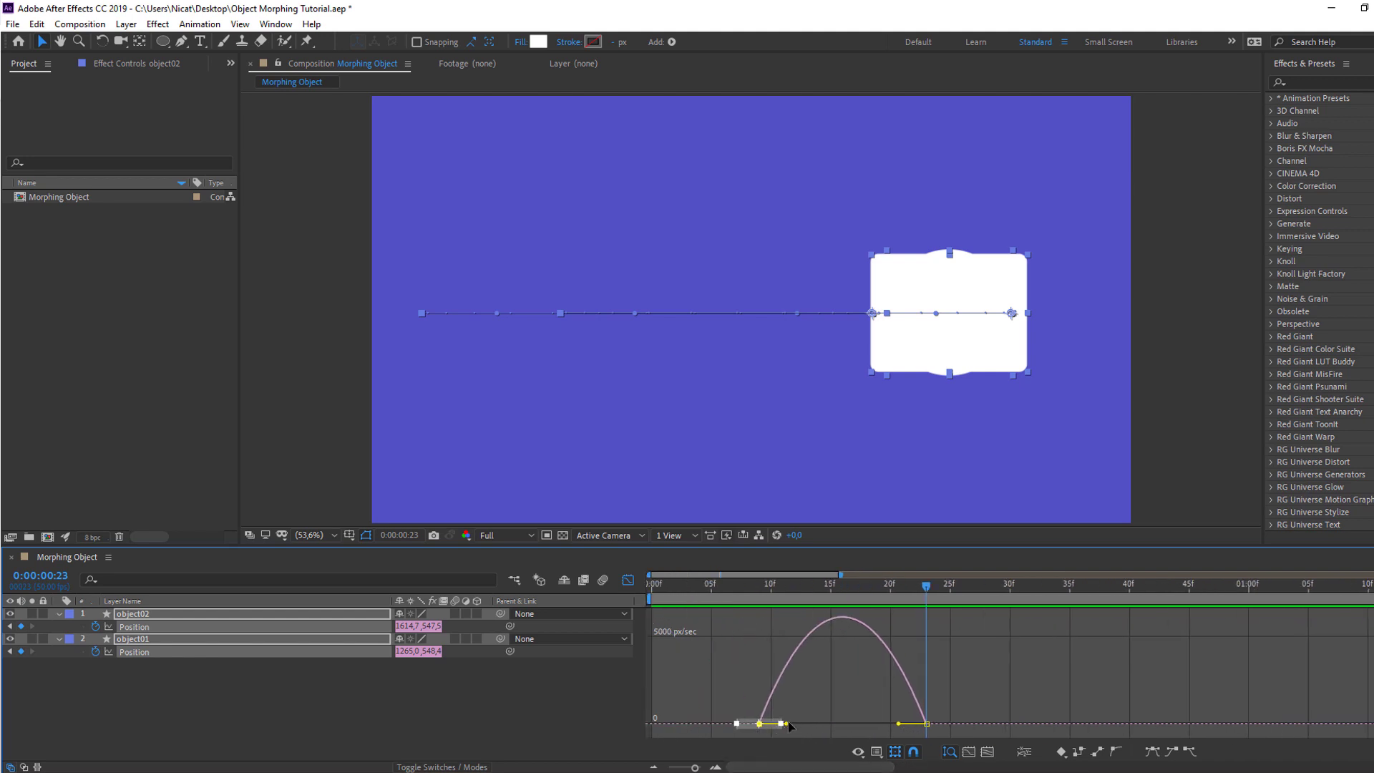
{"action": "left_click_drag", "start_coordinate": [794, 726], "coordinate": [886, 724]}
{"action": "key", "text": "space"}
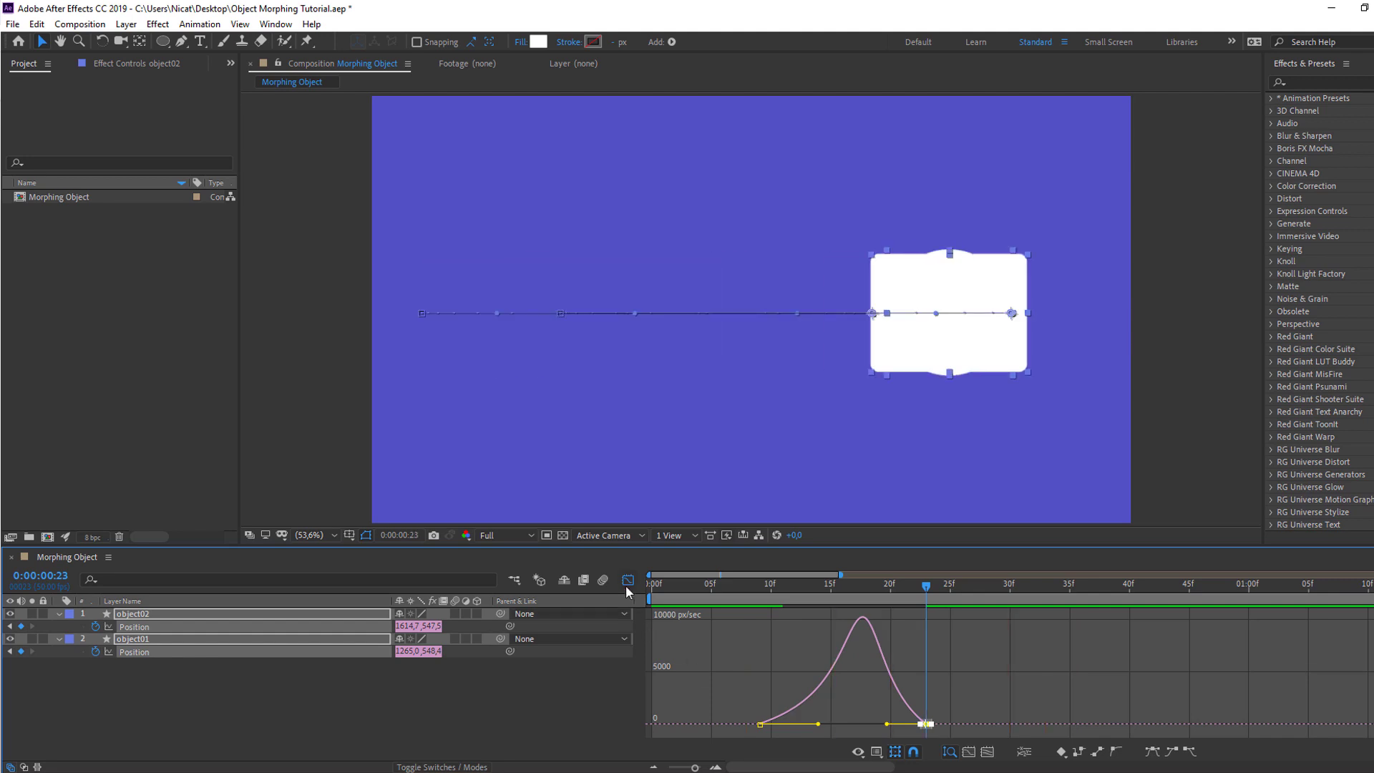
Respace both layers' Position keyframes in the layer bars so the slide lasts longer, then preview.
{"action": "left_click", "coordinate": [628, 581]}
{"action": "key", "text": "minus"}
{"action": "key", "text": "minus"}
{"action": "left_click_drag", "start_coordinate": [798, 623], "coordinate": [716, 650]}
{"action": "left_click", "coordinate": [817, 696]}
{"action": "left_click_drag", "start_coordinate": [844, 627], "coordinate": [808, 654]}
{"action": "left_click", "coordinate": [822, 685]}
{"action": "key", "text": "space"}
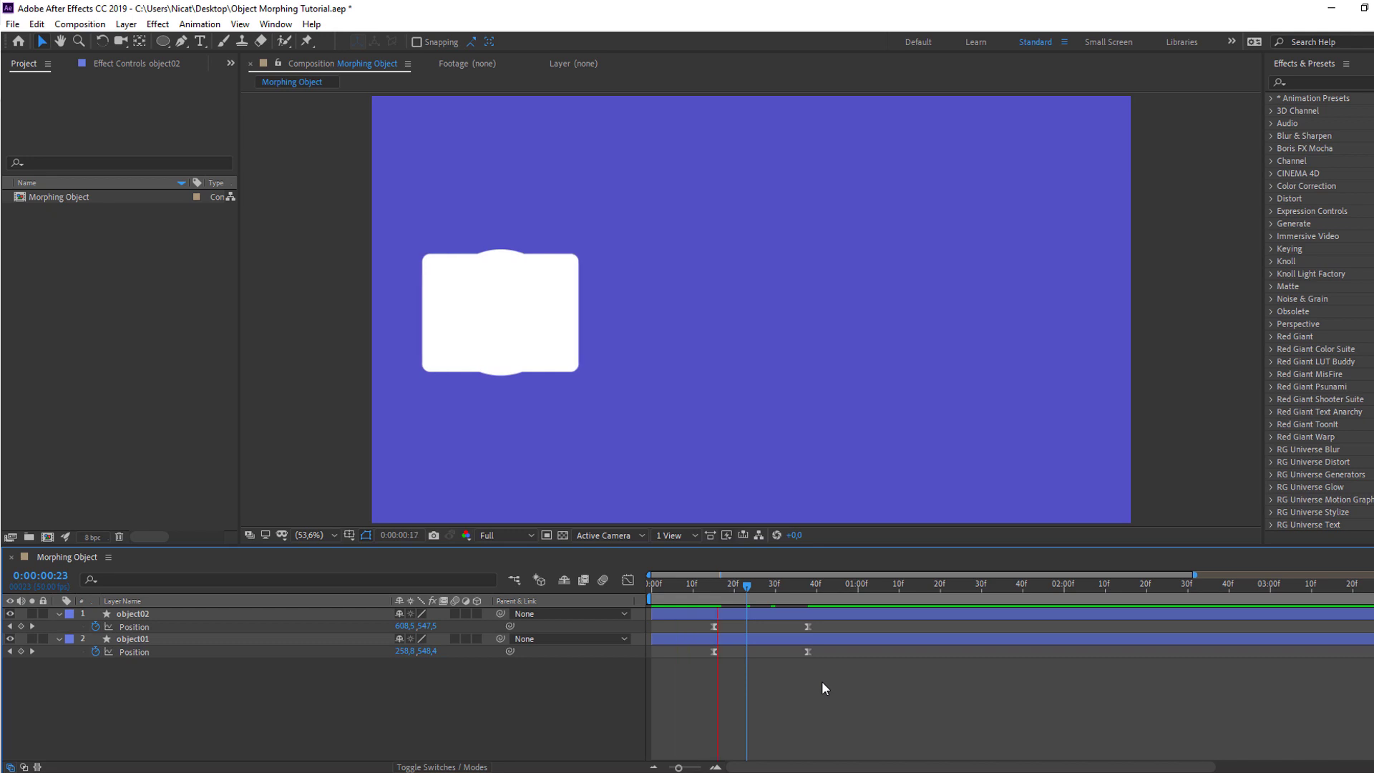
{"action": "key", "text": "space"}
{"action": "key", "text": "space"}
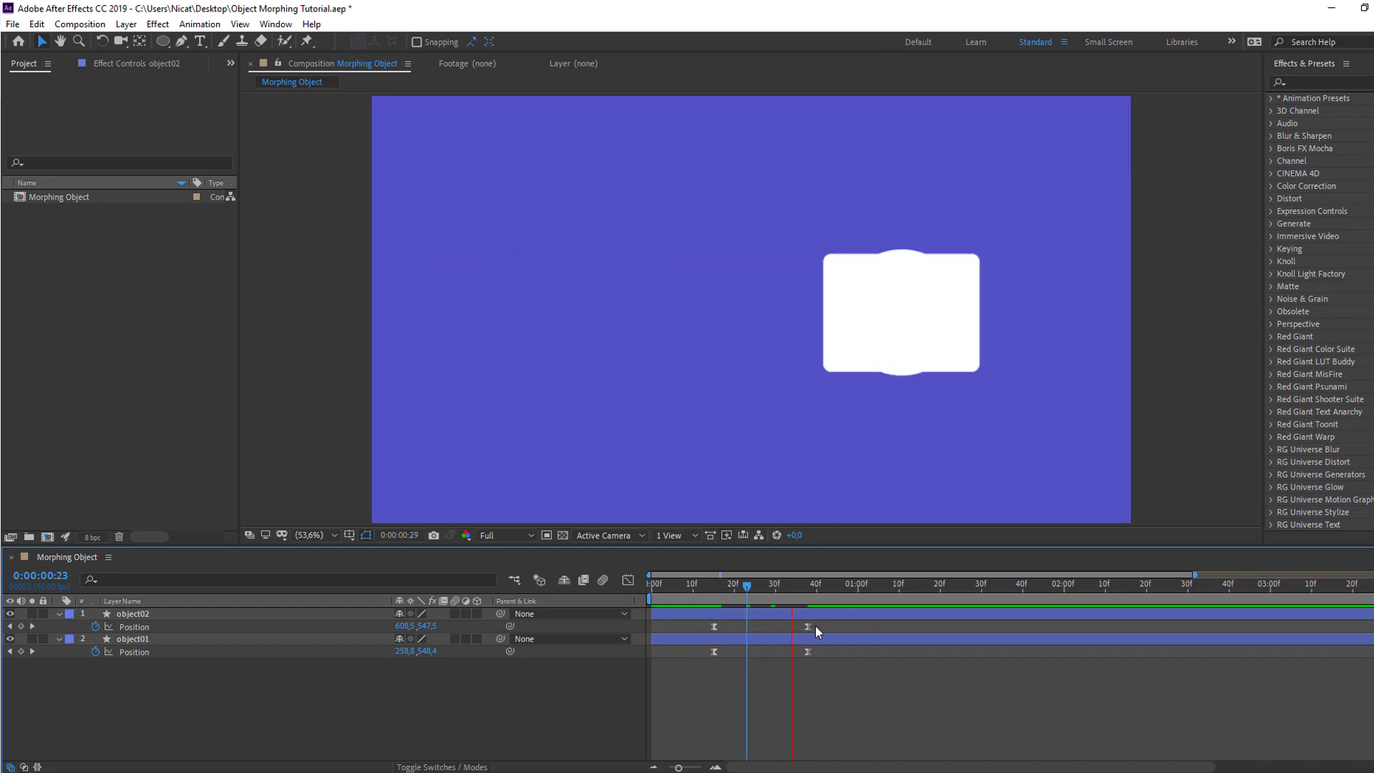
{"action": "key", "text": "space"}
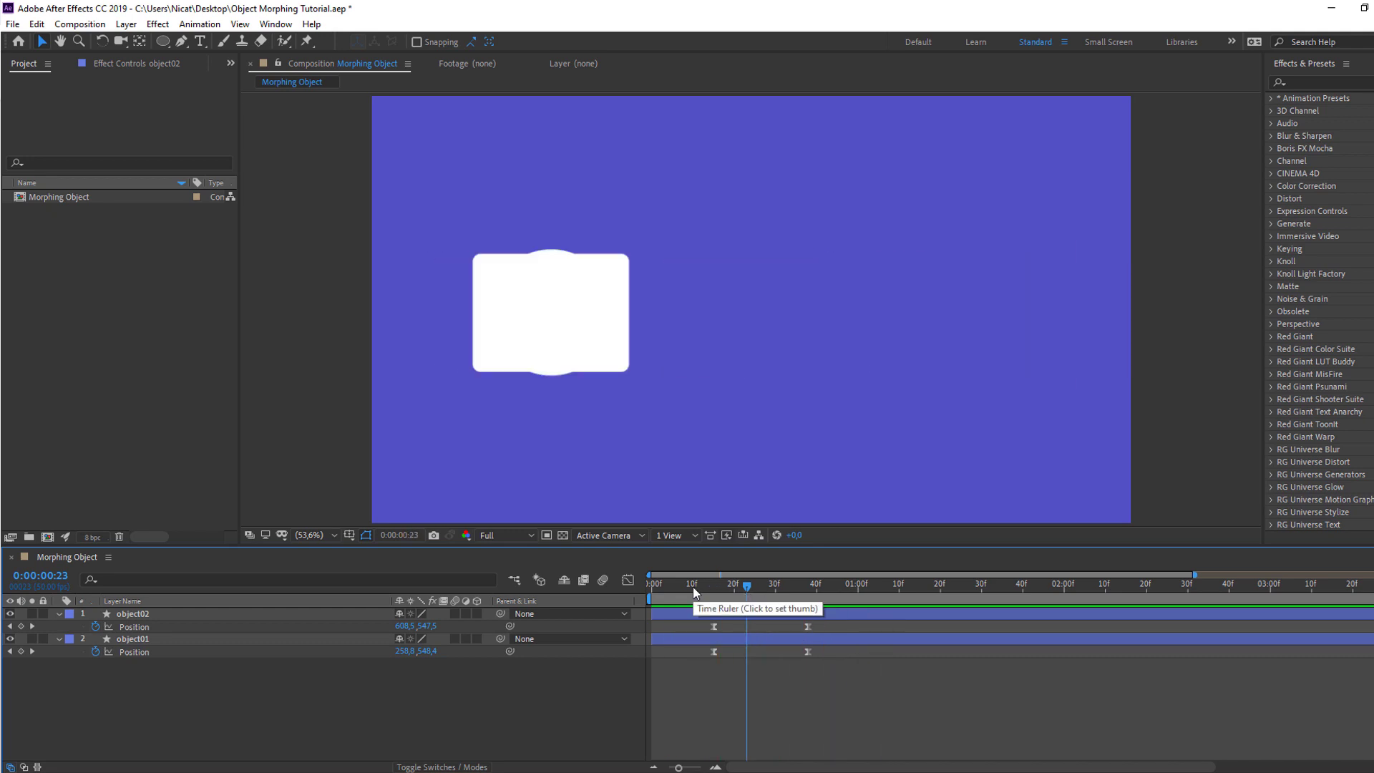
At frame 25, split object01 with Split Layer and delete the split-off rectangle piece.
{"action": "left_click", "coordinate": [132, 638]}
{"action": "key", "text": "Page_Down"}
{"action": "key", "text": "Page_Down"}
{"action": "left_click", "coordinate": [152, 707]}
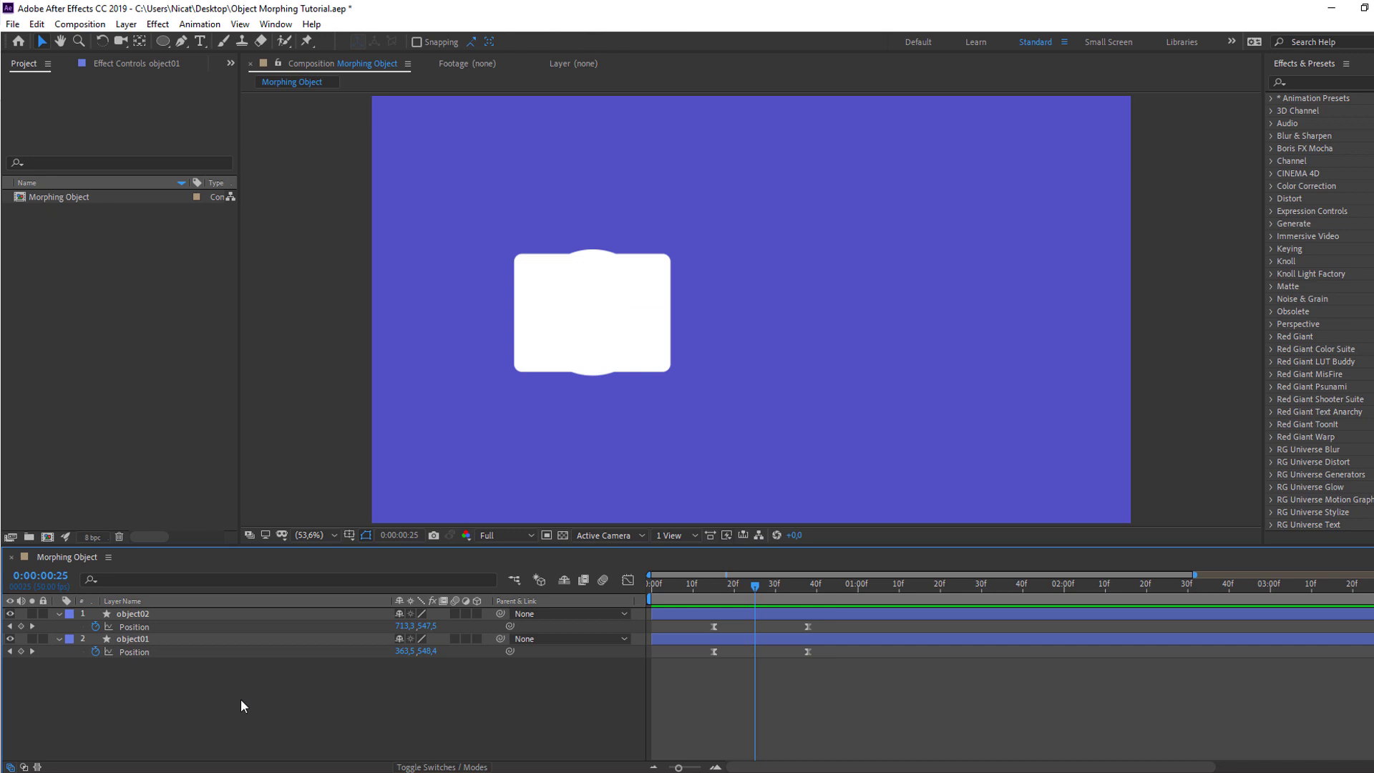
{"action": "left_click", "coordinate": [133, 639]}
{"action": "left_click", "coordinate": [36, 24]}
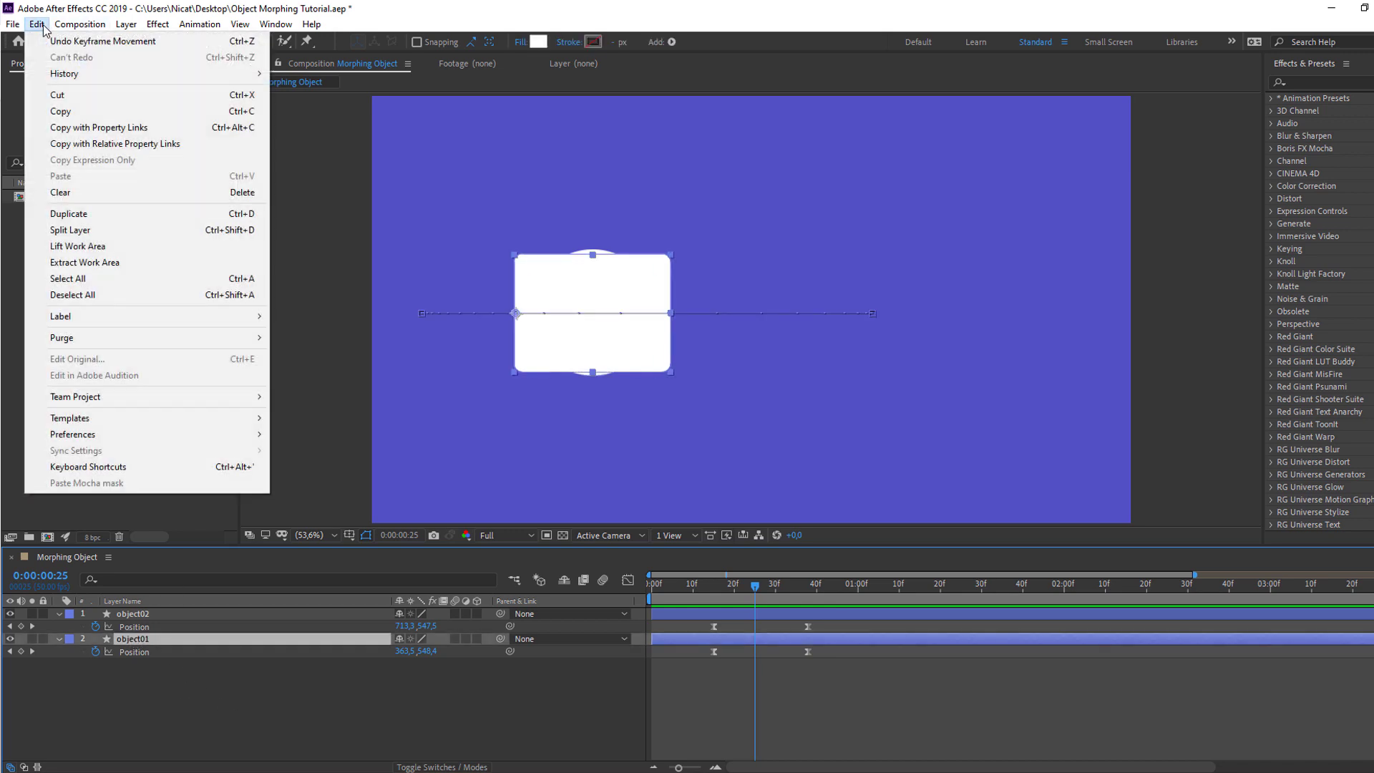
{"action": "left_click", "coordinate": [71, 229]}
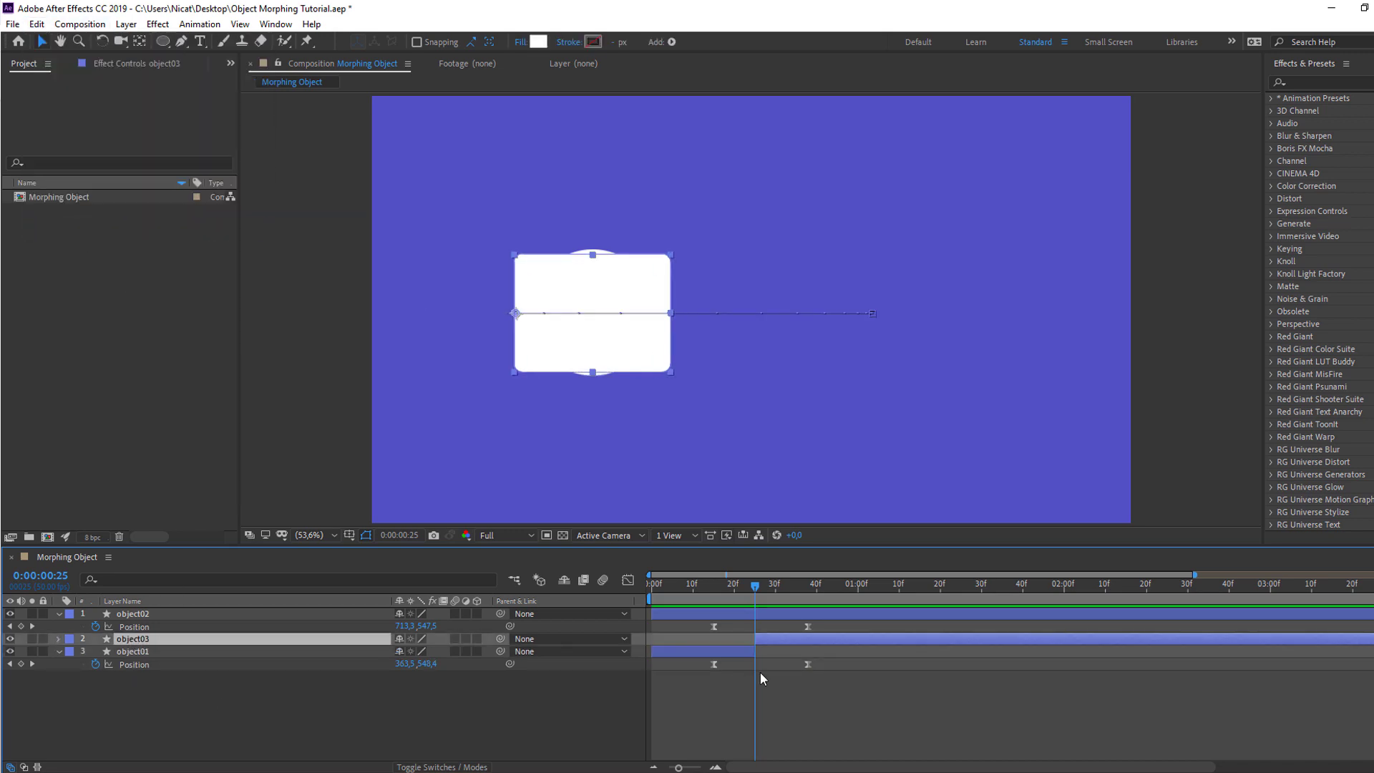
{"action": "key", "text": "Delete"}
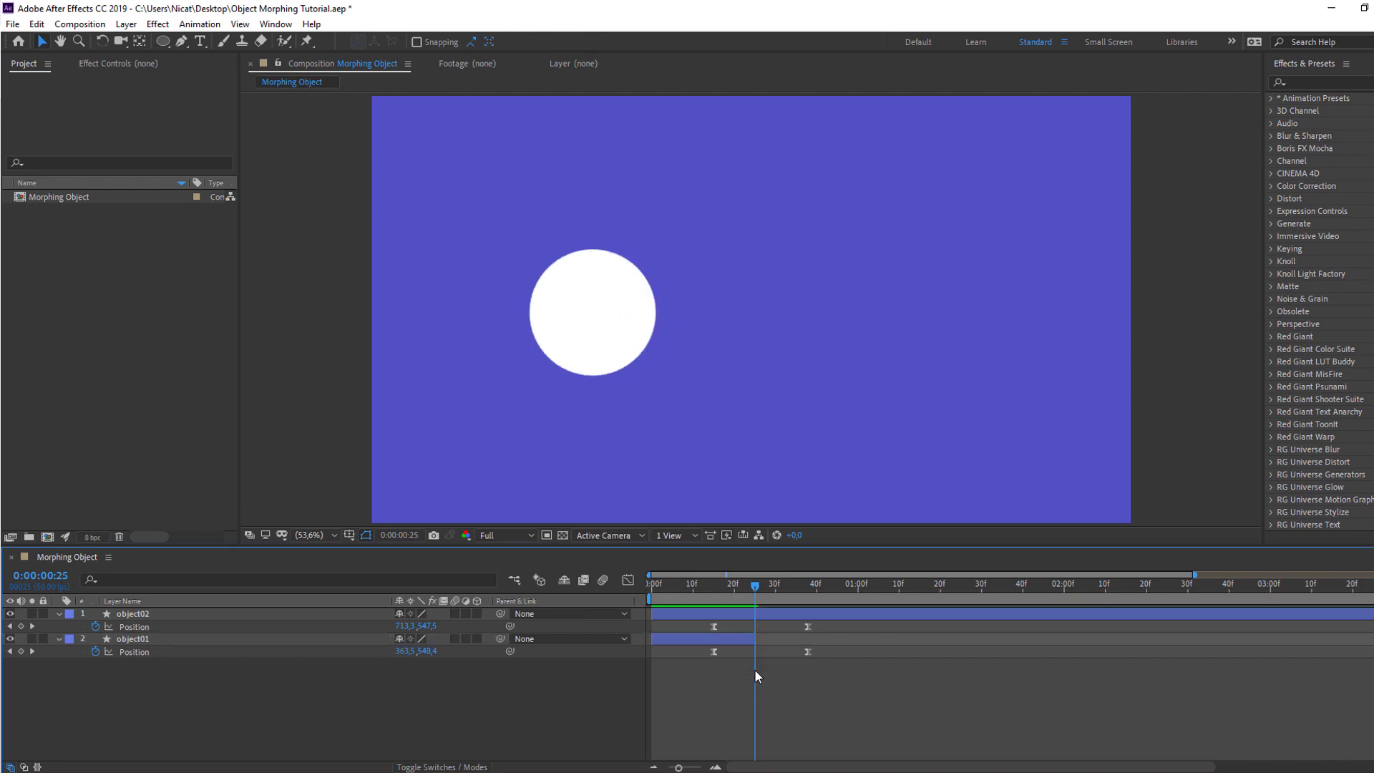
Split the circle layer at frame 25 and delete its earlier piece.
{"action": "left_click", "coordinate": [141, 615]}
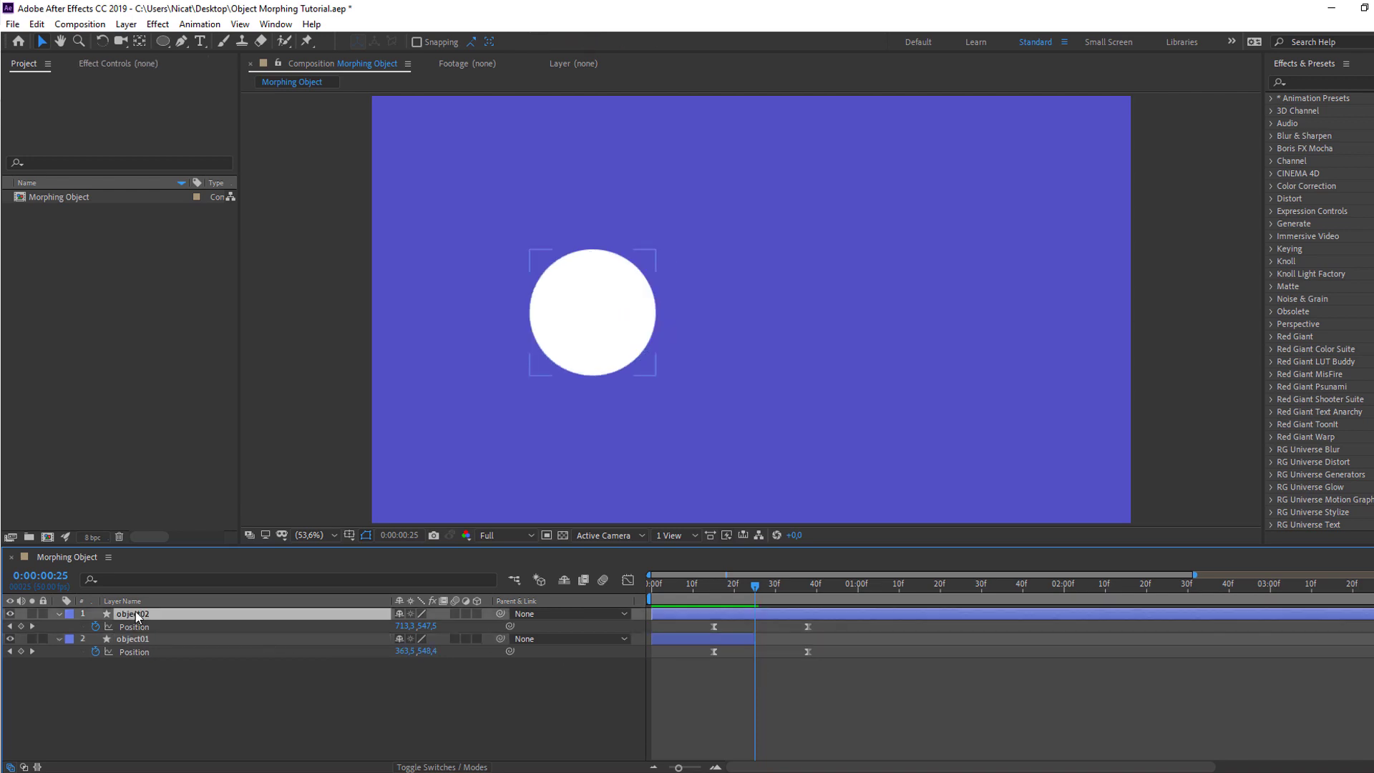
{"action": "left_click", "coordinate": [36, 23]}
{"action": "left_click", "coordinate": [52, 233]}
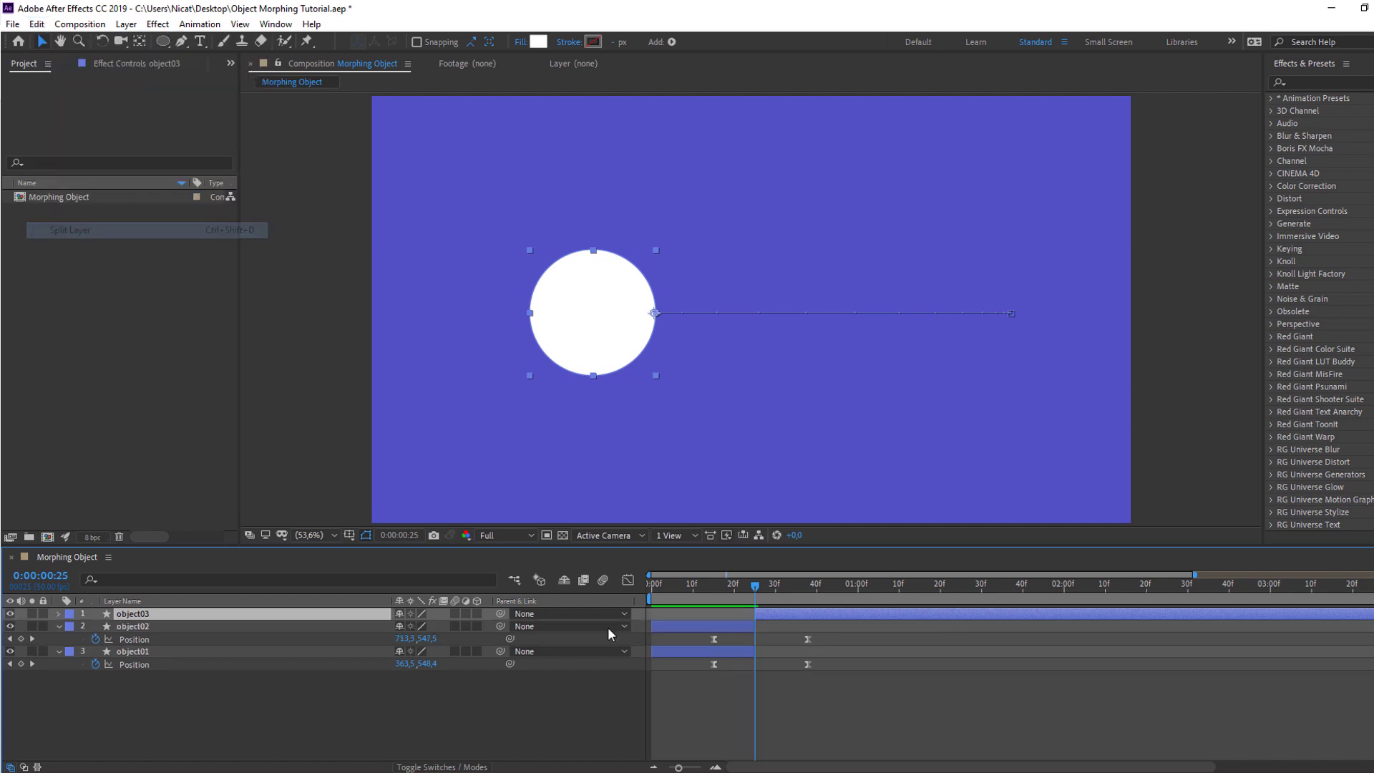
{"action": "left_click", "coordinate": [701, 627]}
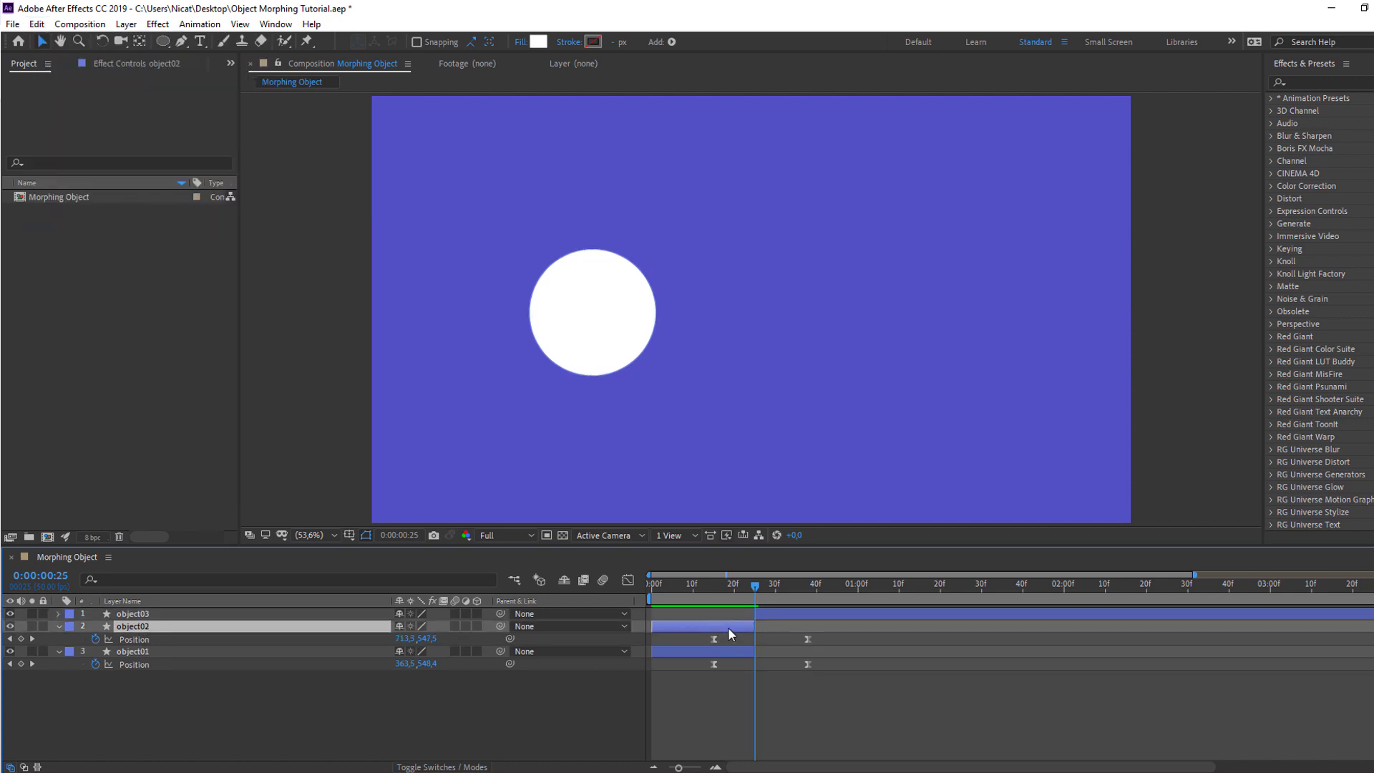
{"action": "key", "text": "Delete"}
Extend the rectangle's end and trim the circle's start to frame 29, then preview the handoff.
{"action": "key", "text": "space"}
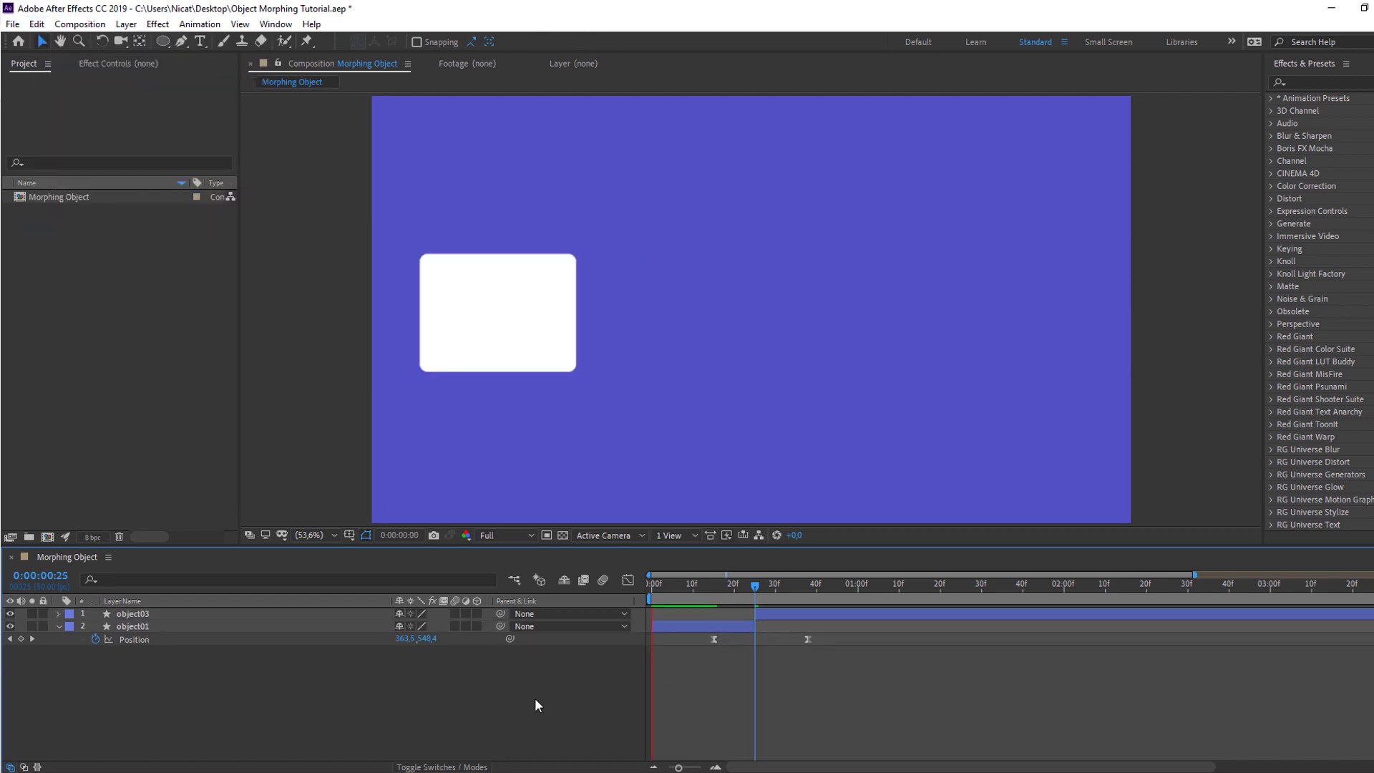
{"action": "key", "text": "space"}
{"action": "left_click_drag", "start_coordinate": [736, 584], "coordinate": [771, 592]}
{"action": "left_click", "coordinate": [744, 627]}
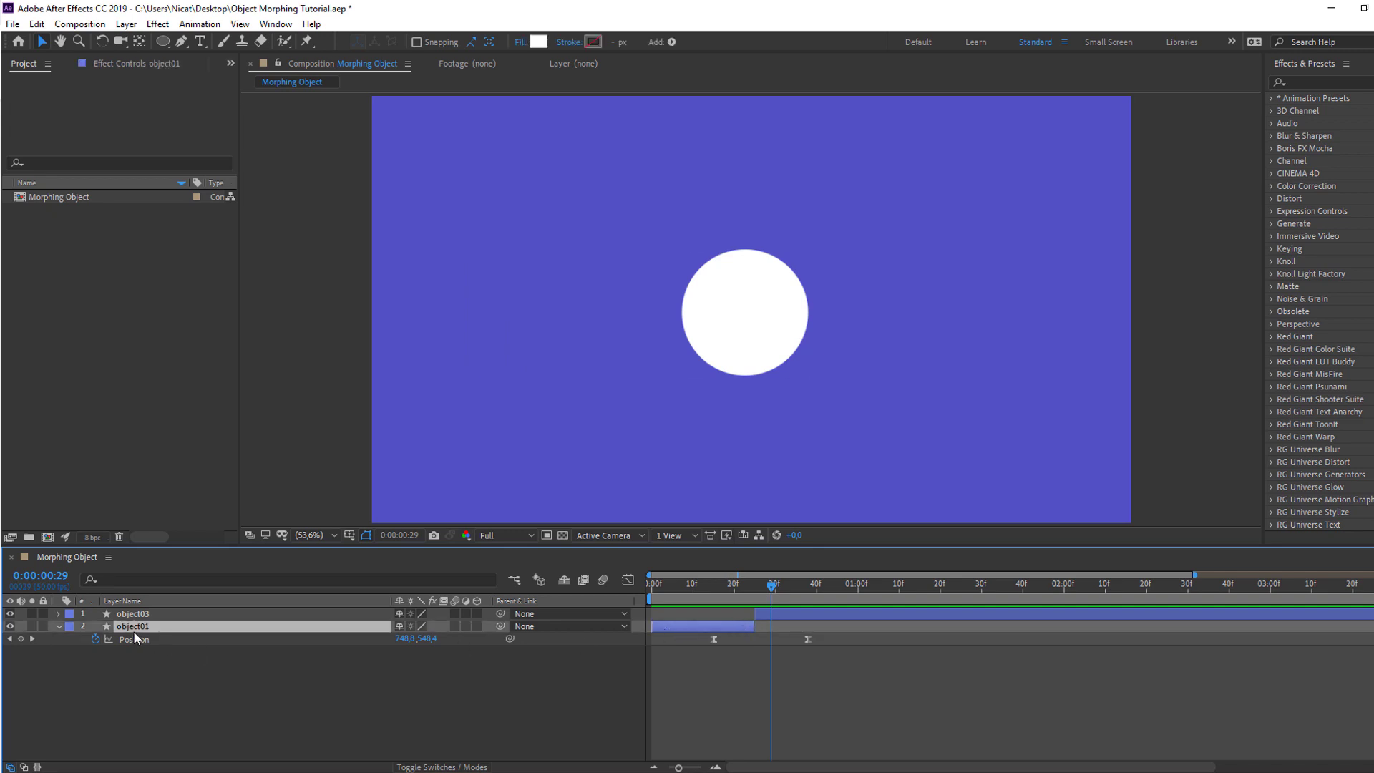
{"action": "left_click_drag", "start_coordinate": [763, 630], "coordinate": [773, 631]}
{"action": "left_click", "coordinate": [773, 631]}
{"action": "left_click_drag", "start_coordinate": [757, 614], "coordinate": [771, 617]}
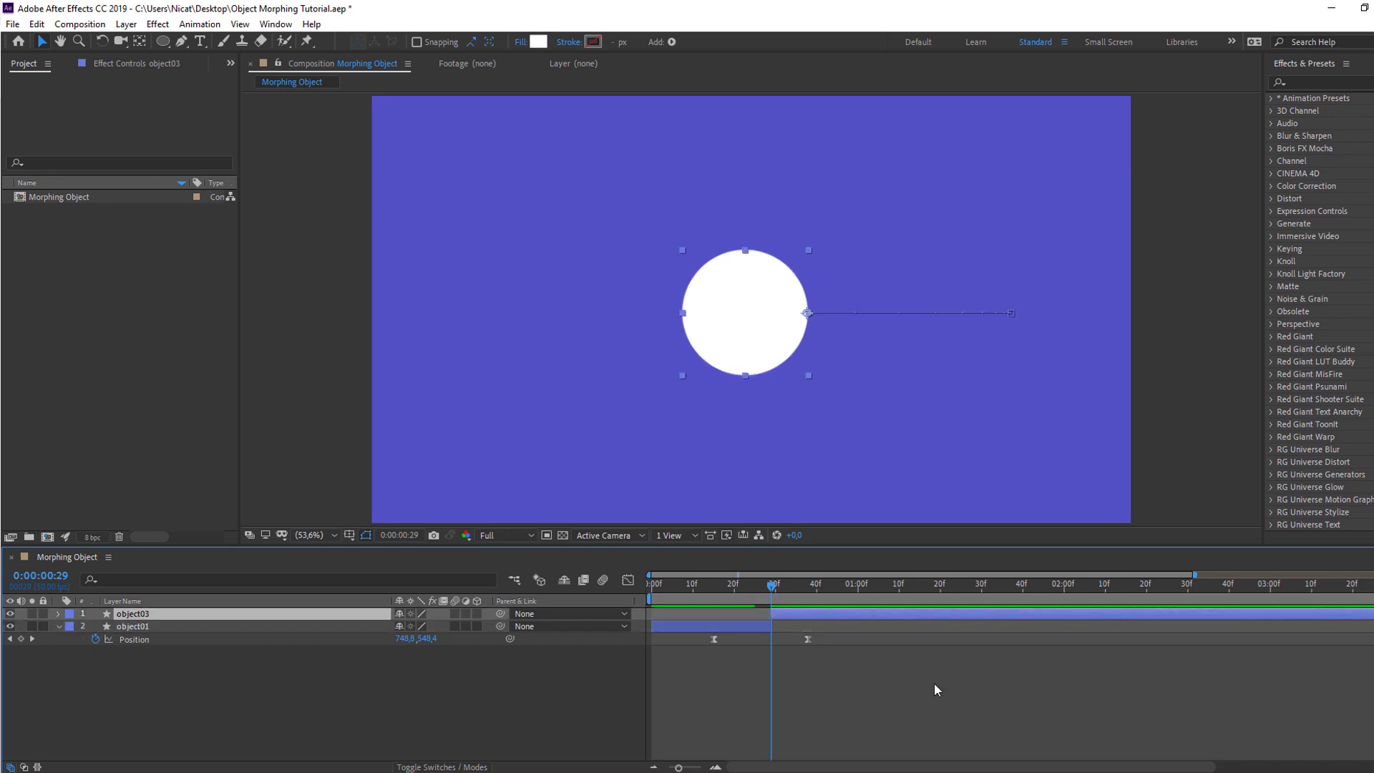
{"action": "key", "text": "space"}
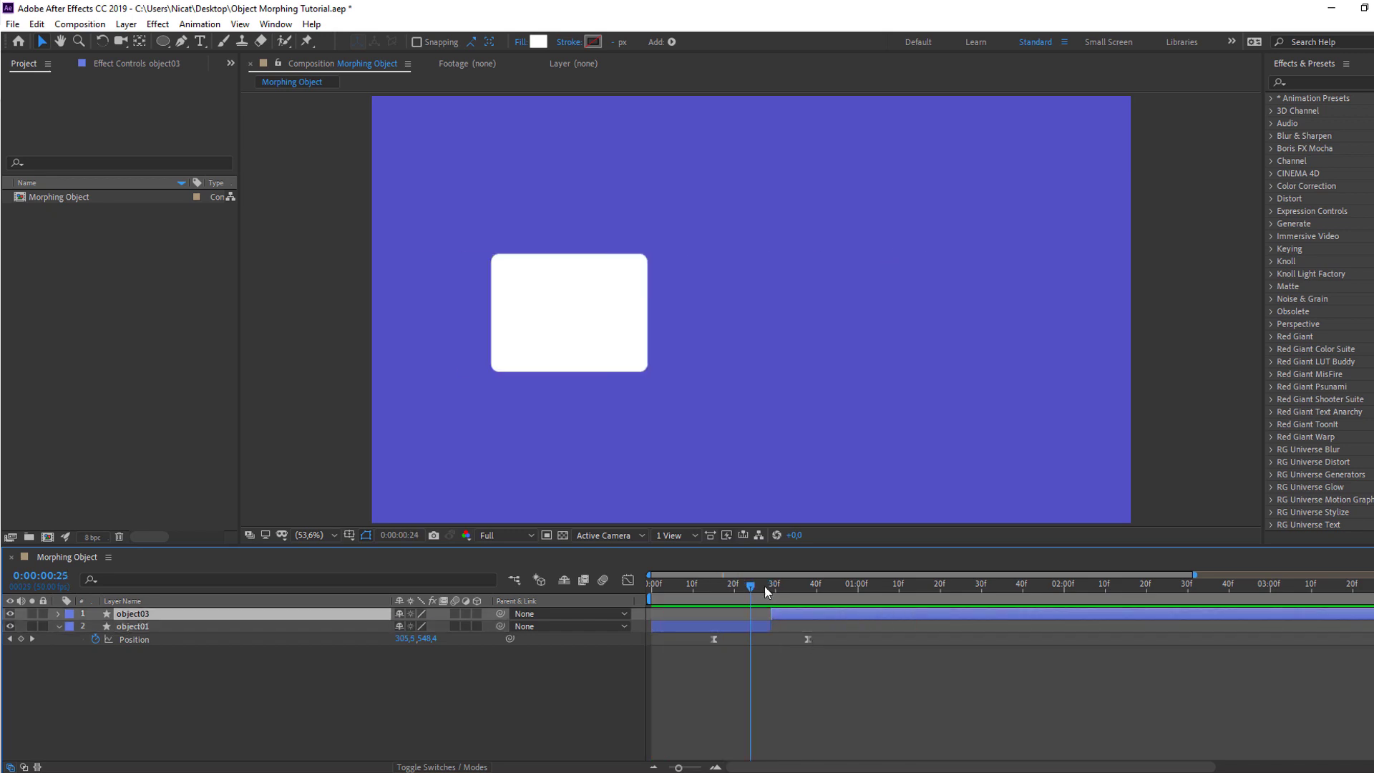
{"action": "key", "text": "space"}
{"action": "key", "text": "comma"}
Start Scale keyframes on object03 with the circle stretched to 133% width.
{"action": "left_click", "coordinate": [138, 615]}
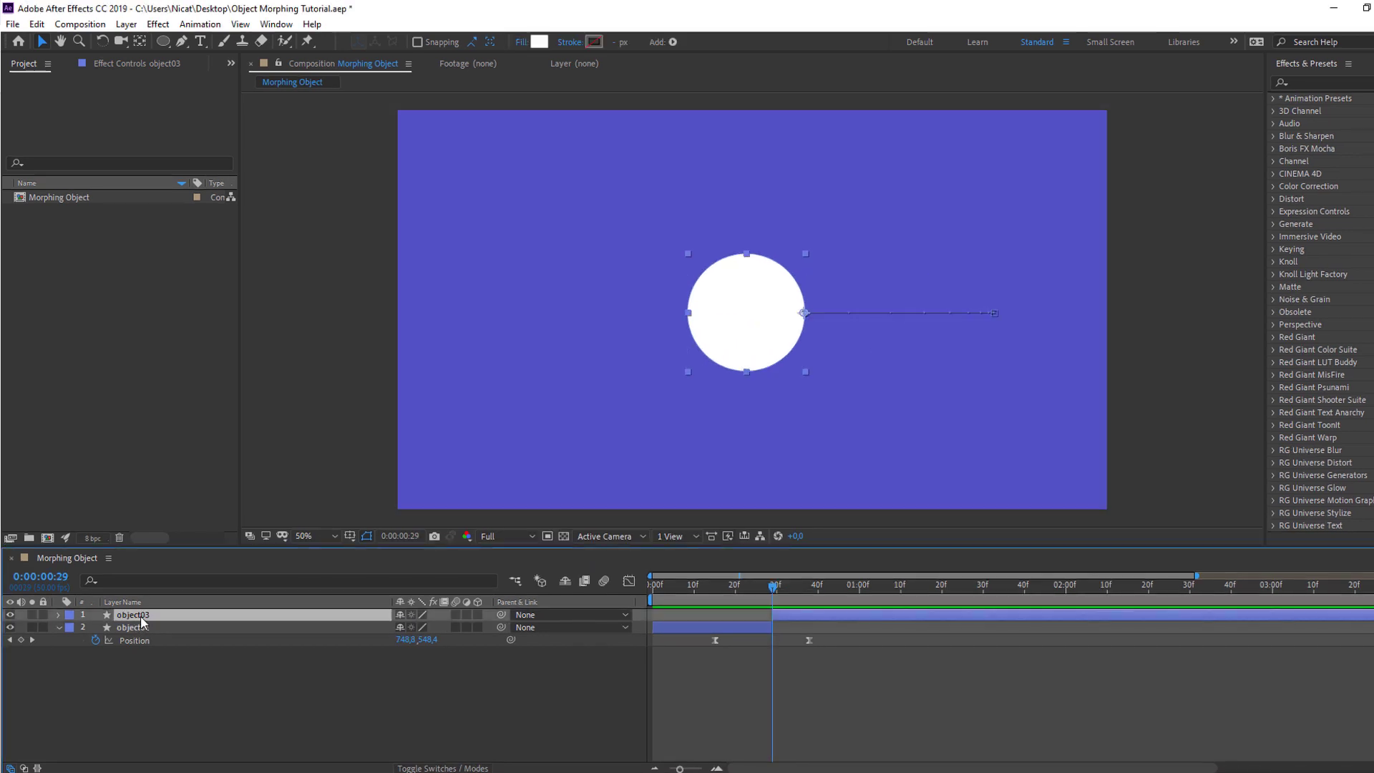
{"action": "key", "text": "s"}
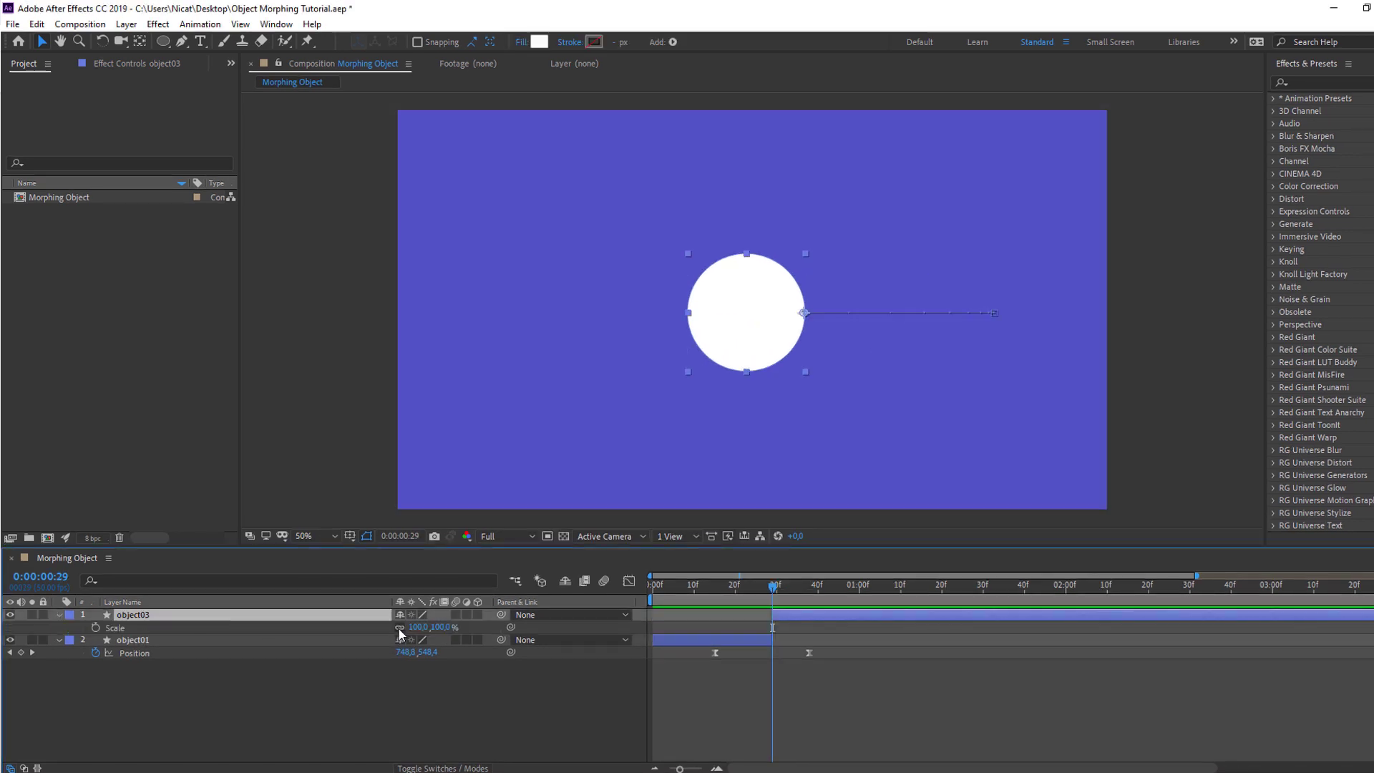
{"action": "left_click", "coordinate": [95, 627]}
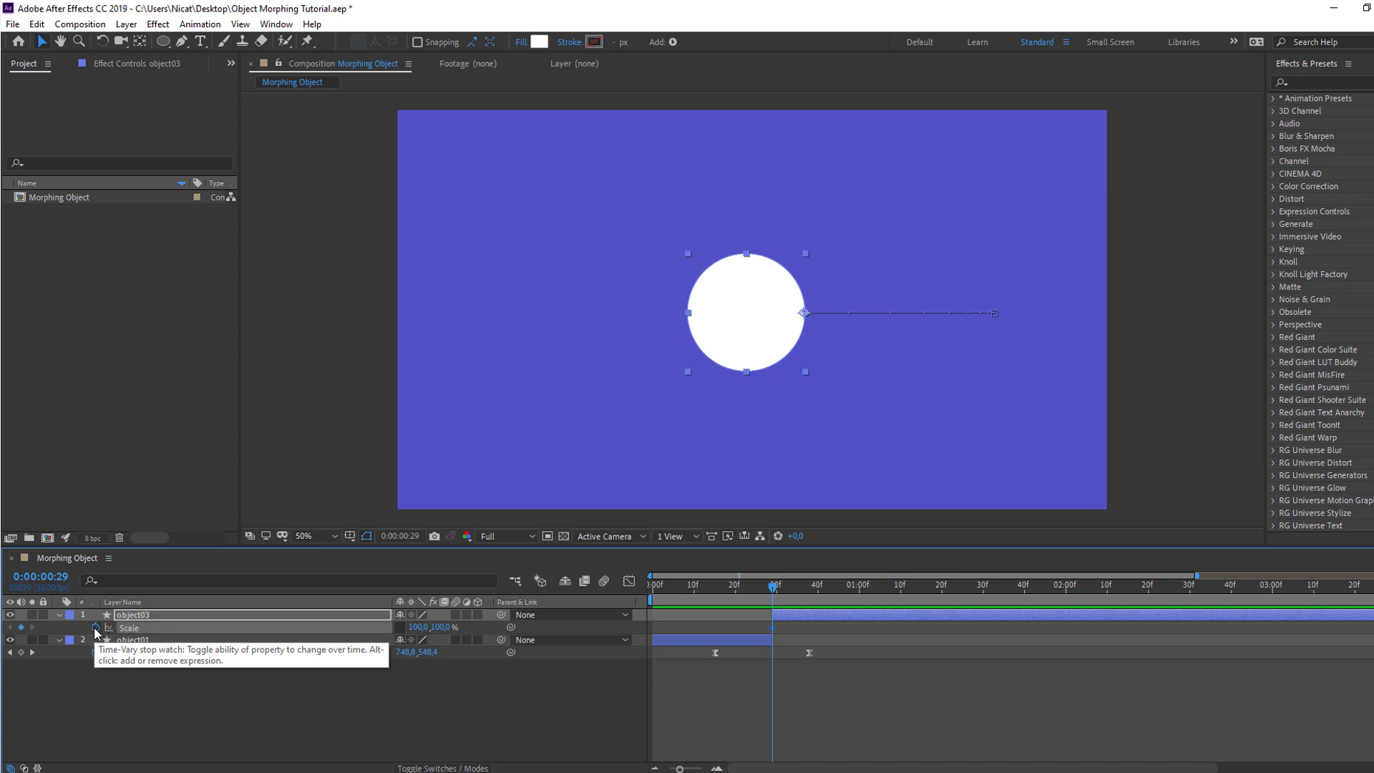
{"action": "left_click_drag", "start_coordinate": [411, 632], "coordinate": [435, 632]}
{"action": "left_click_drag", "start_coordinate": [773, 587], "coordinate": [772, 587]}
Add Scale keyframes every ten frames at 90, 110, 95 and 100% width.
{"action": "key", "text": "shift+Page_Down"}
{"action": "left_click", "coordinate": [419, 630]}
{"action": "key", "text": "Return"}
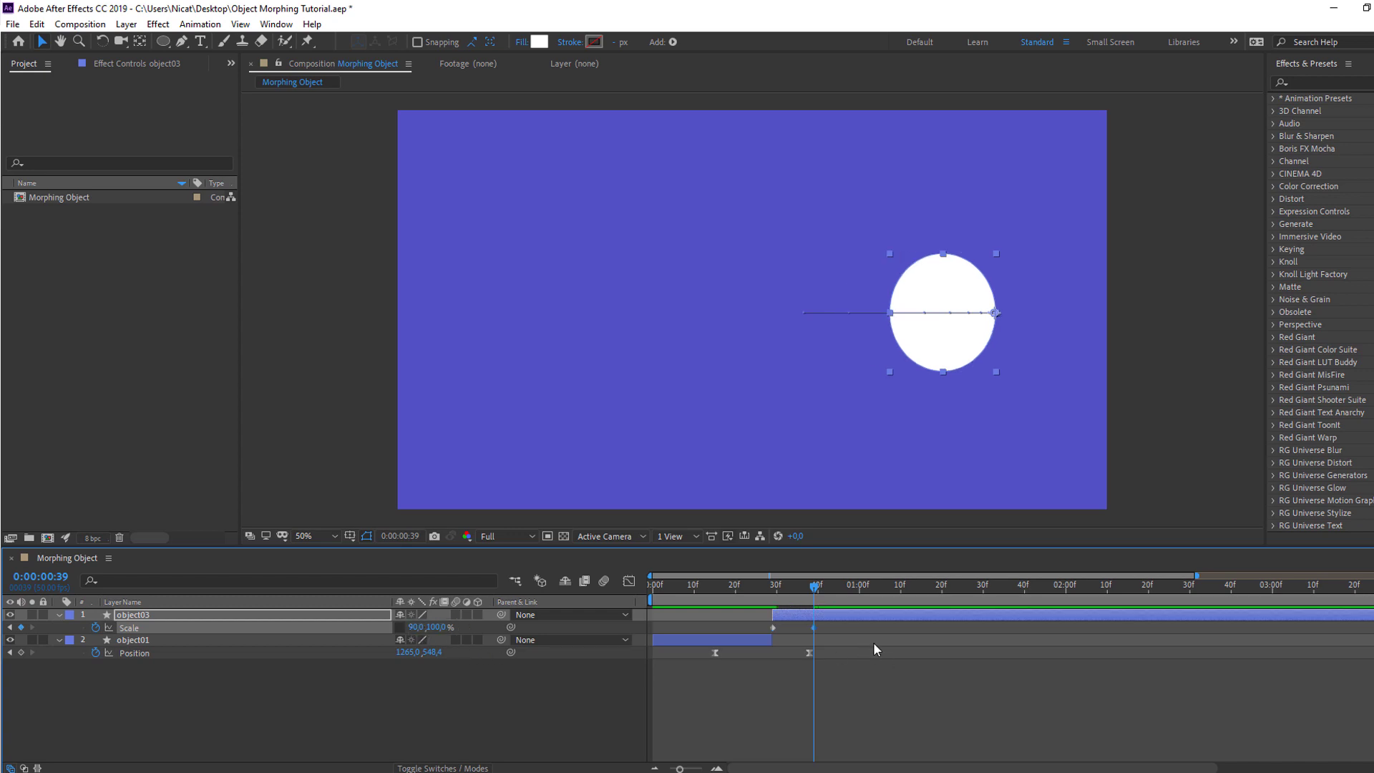
{"action": "key", "text": "shift+Page_Down"}
{"action": "left_click", "coordinate": [414, 629]}
{"action": "type", "text": "110"}
{"action": "key", "text": "Return"}
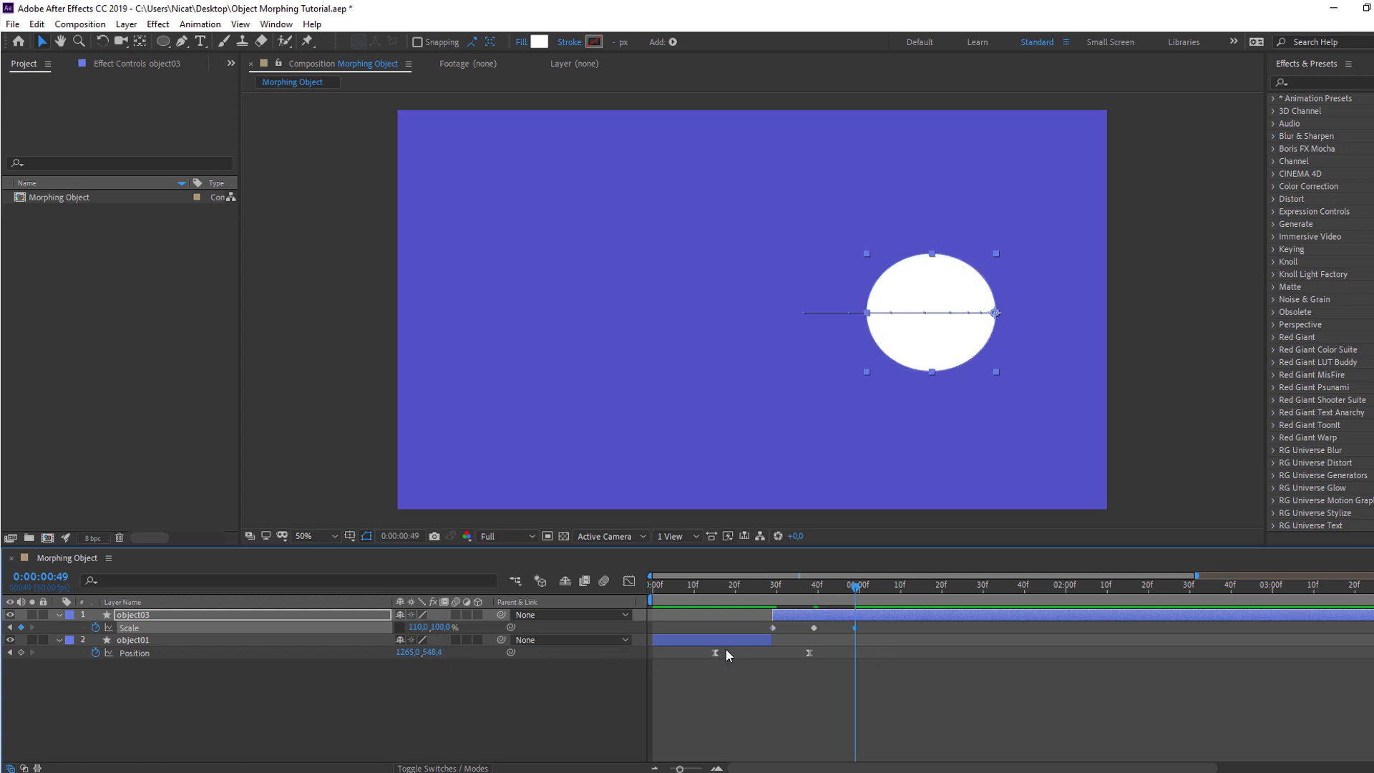
{"action": "key", "text": "shift+Page_Down"}
{"action": "left_click", "coordinate": [423, 628]}
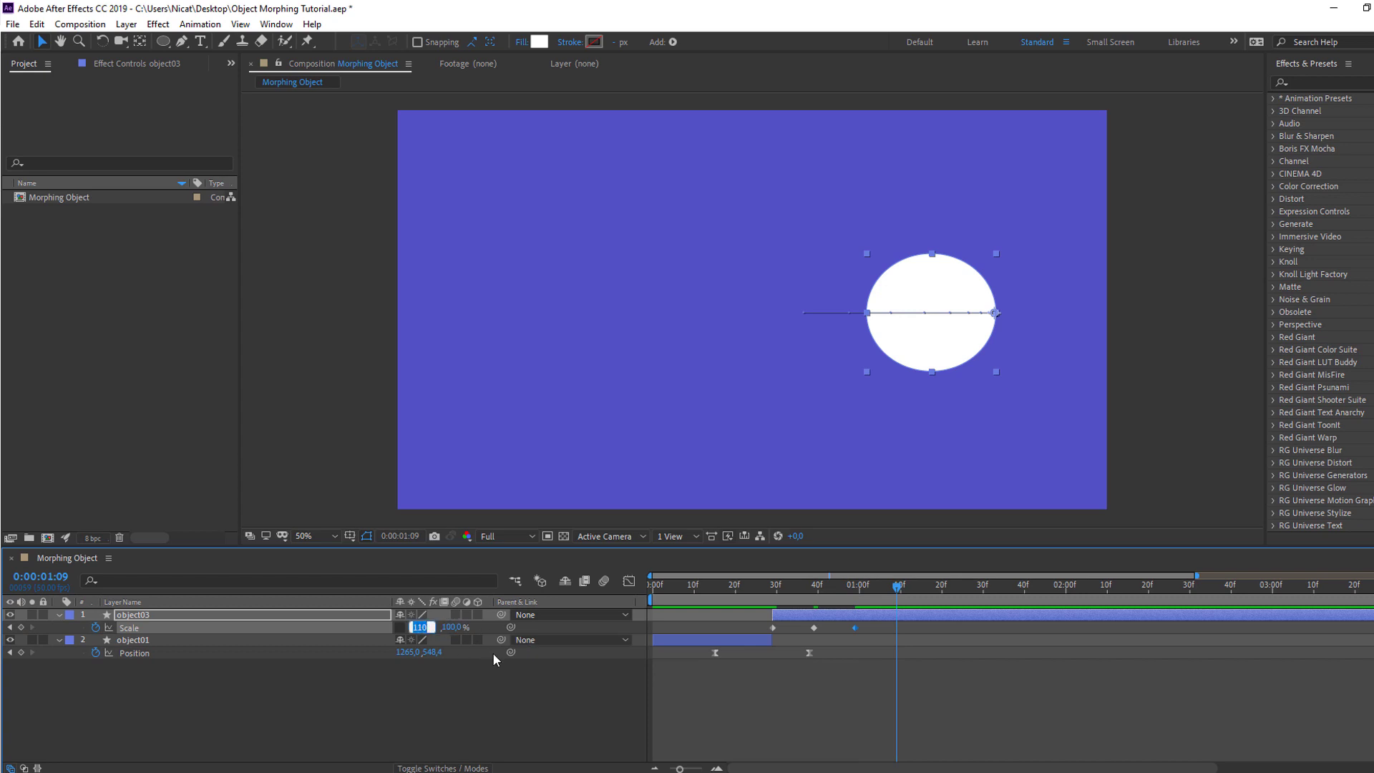
{"action": "type", "text": "95"}
{"action": "key", "text": "Return"}
{"action": "key", "text": "shift+Page_Down"}
{"action": "type", "text": "100"}
{"action": "key", "text": "Return"}
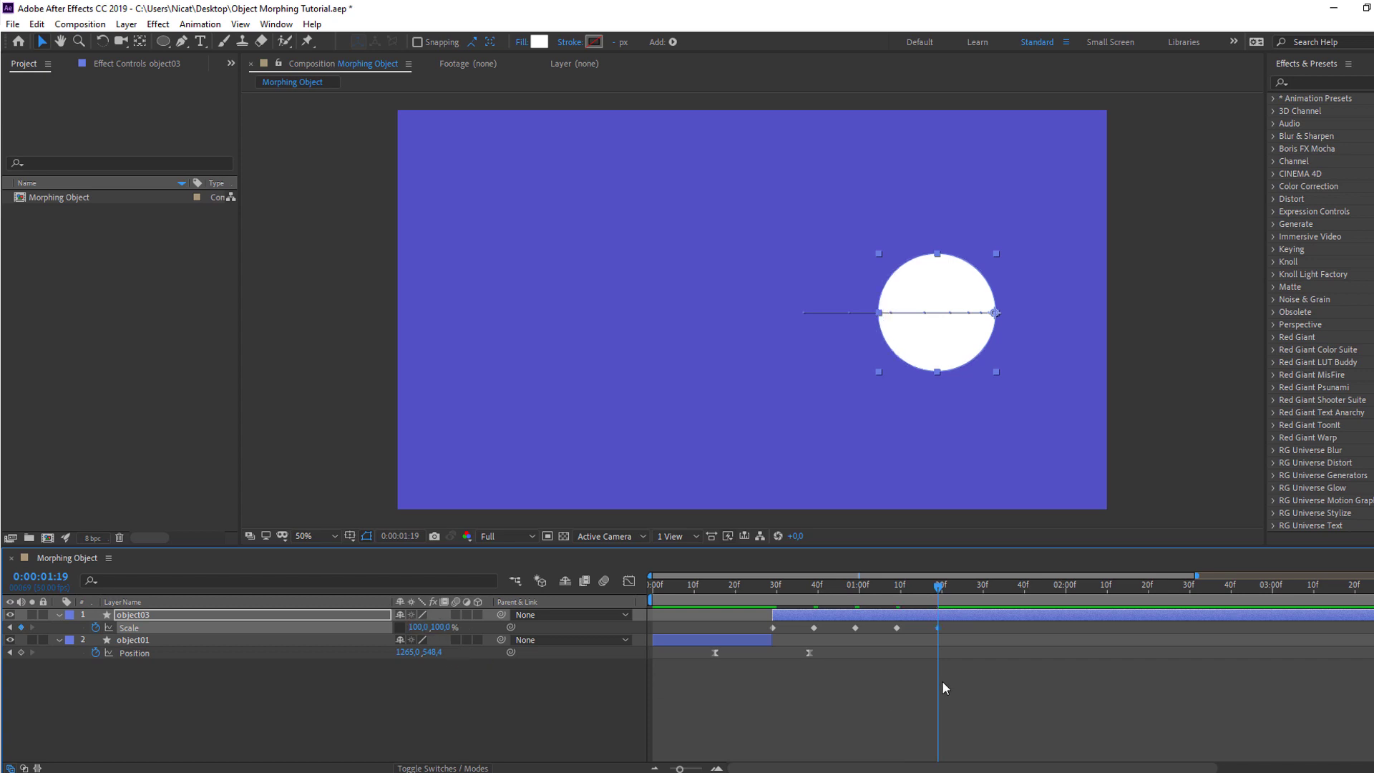
Apply Easy Ease to all five Scale keyframes and preview the wobble.
{"action": "key", "text": "space"}
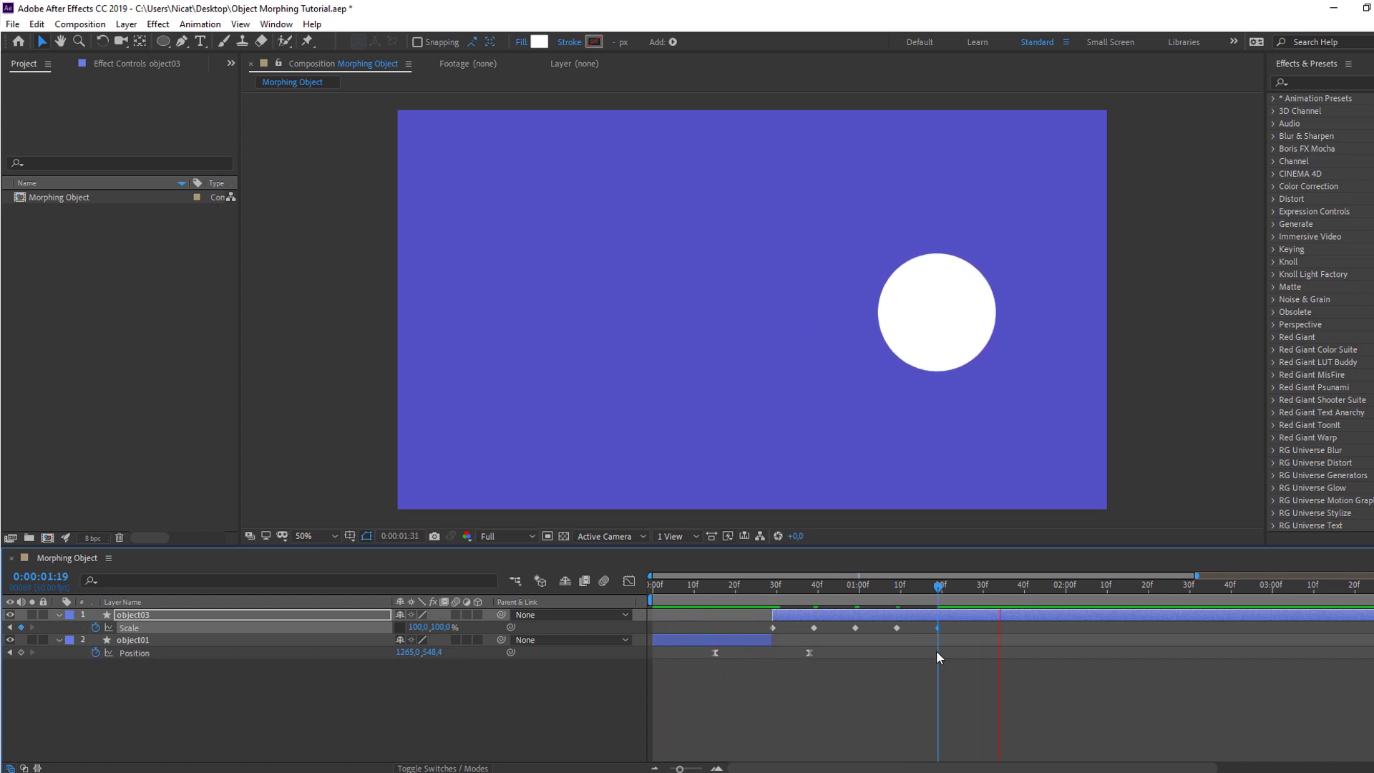
{"action": "key", "text": "space"}
{"action": "left_click_drag", "start_coordinate": [947, 634], "coordinate": [770, 627]}
{"action": "right_click", "coordinate": [770, 627]}
{"action": "mouse_move", "coordinate": [878, 620]}
{"action": "left_click", "coordinate": [1023, 670]}
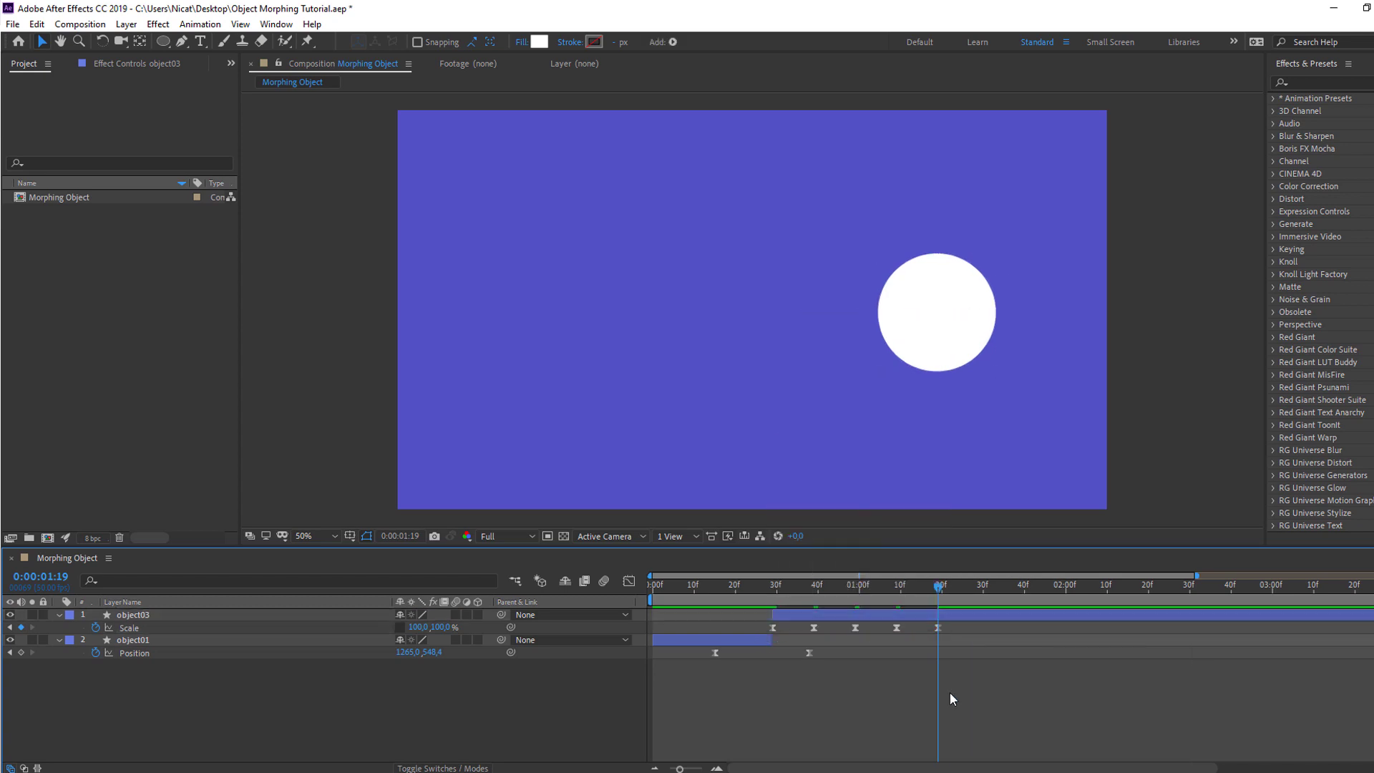
{"action": "key", "text": "space"}
{"action": "key", "text": "space"}
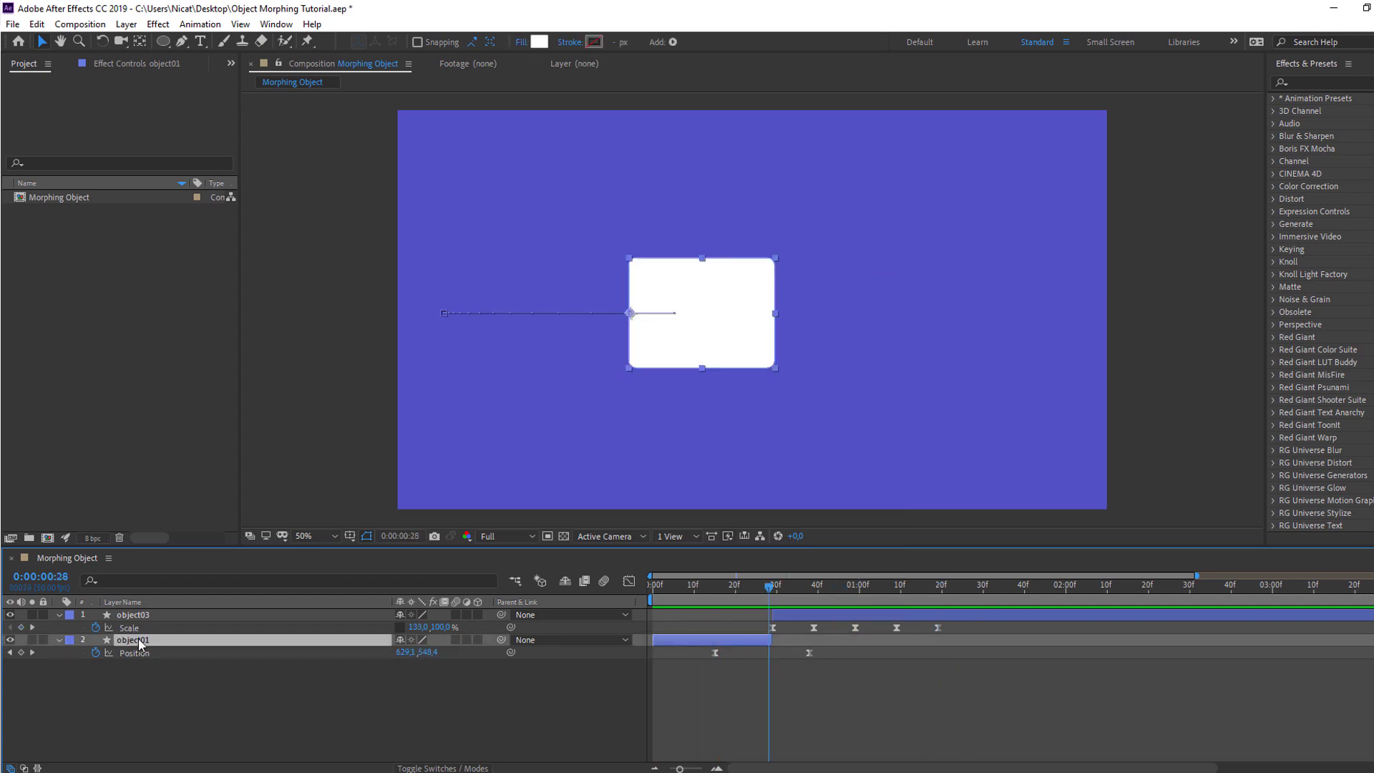
Keyframe object01's Scale from 100% at frame 15 to 119% width later.
{"action": "key", "text": "s"}
{"action": "left_click_drag", "start_coordinate": [422, 654], "coordinate": [436, 654]}
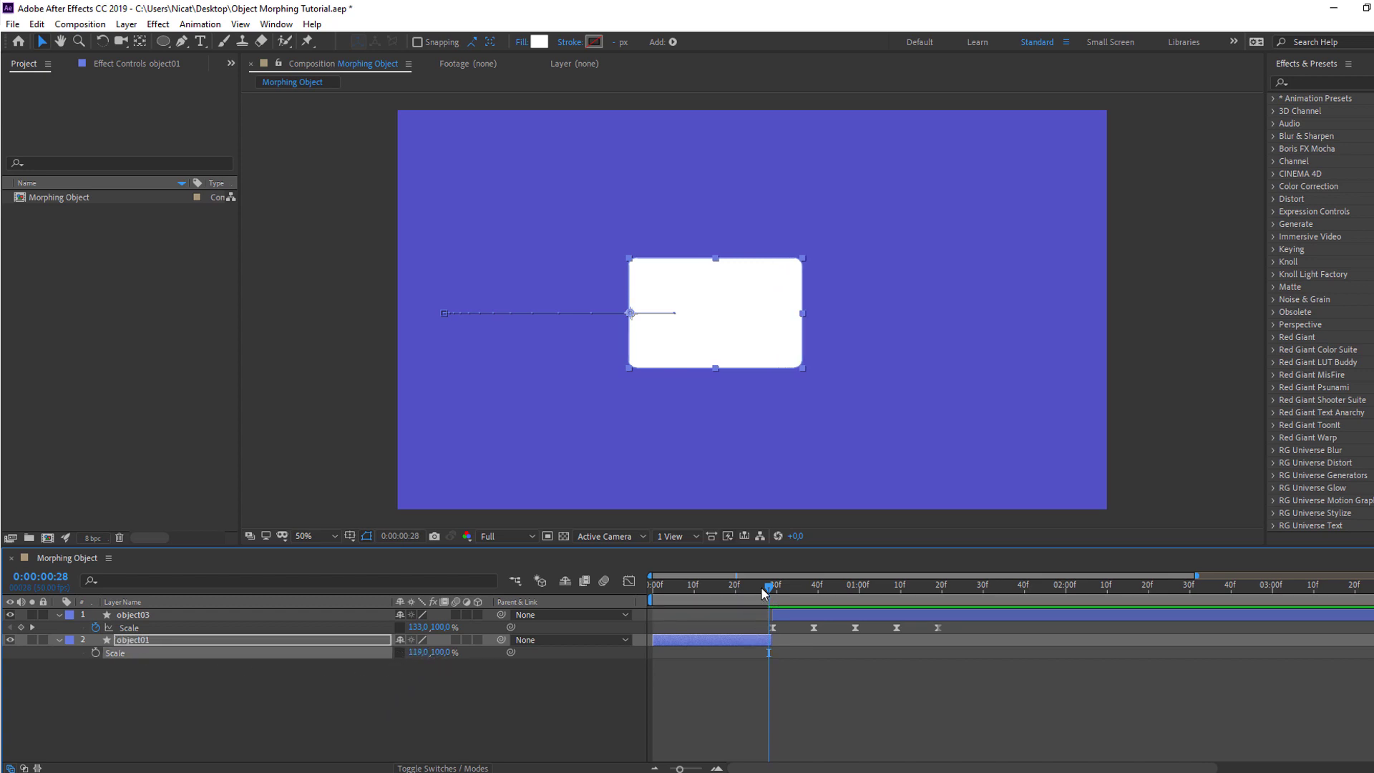
{"action": "left_click", "coordinate": [97, 652]}
{"action": "left_click_drag", "start_coordinate": [756, 585], "coordinate": [715, 587]}
{"action": "left_click", "coordinate": [417, 652]}
{"action": "key", "text": "Return"}
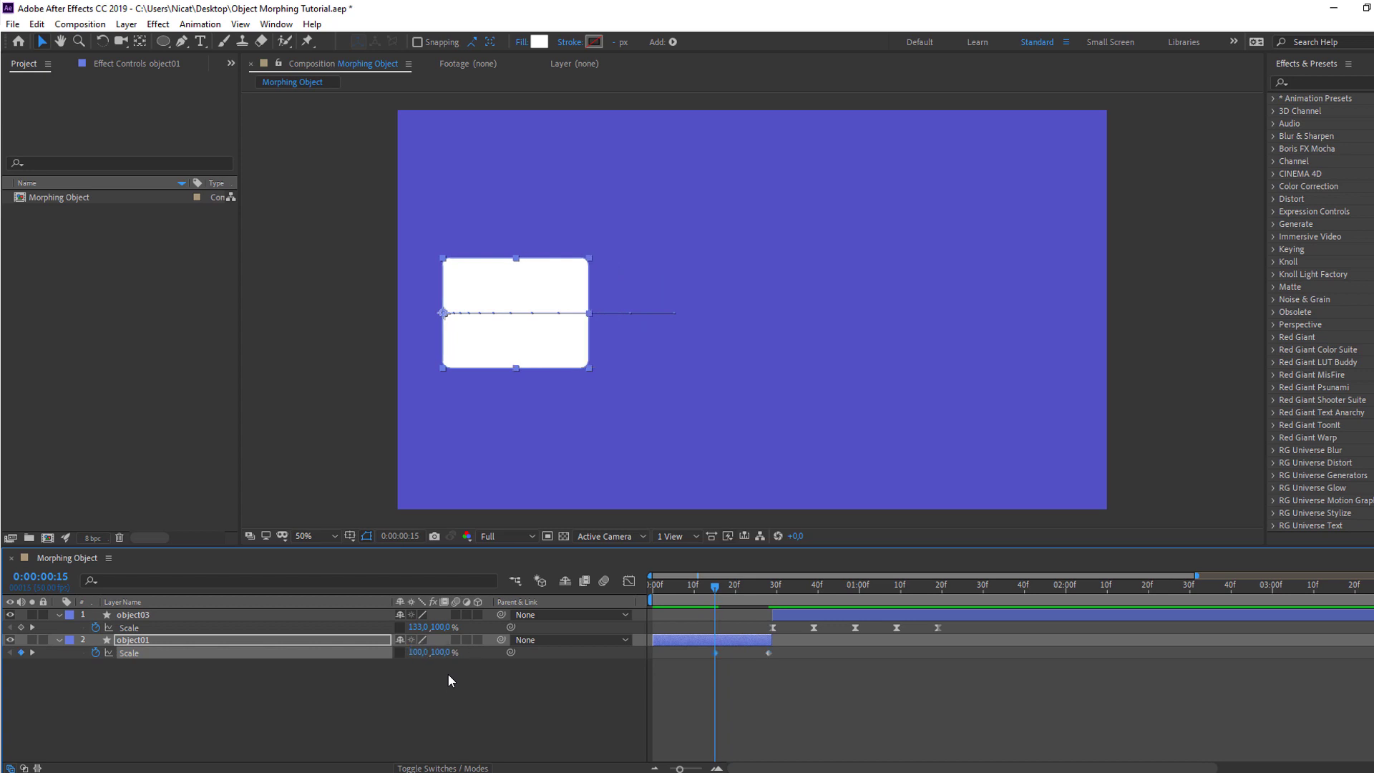
{"action": "key", "text": "space"}
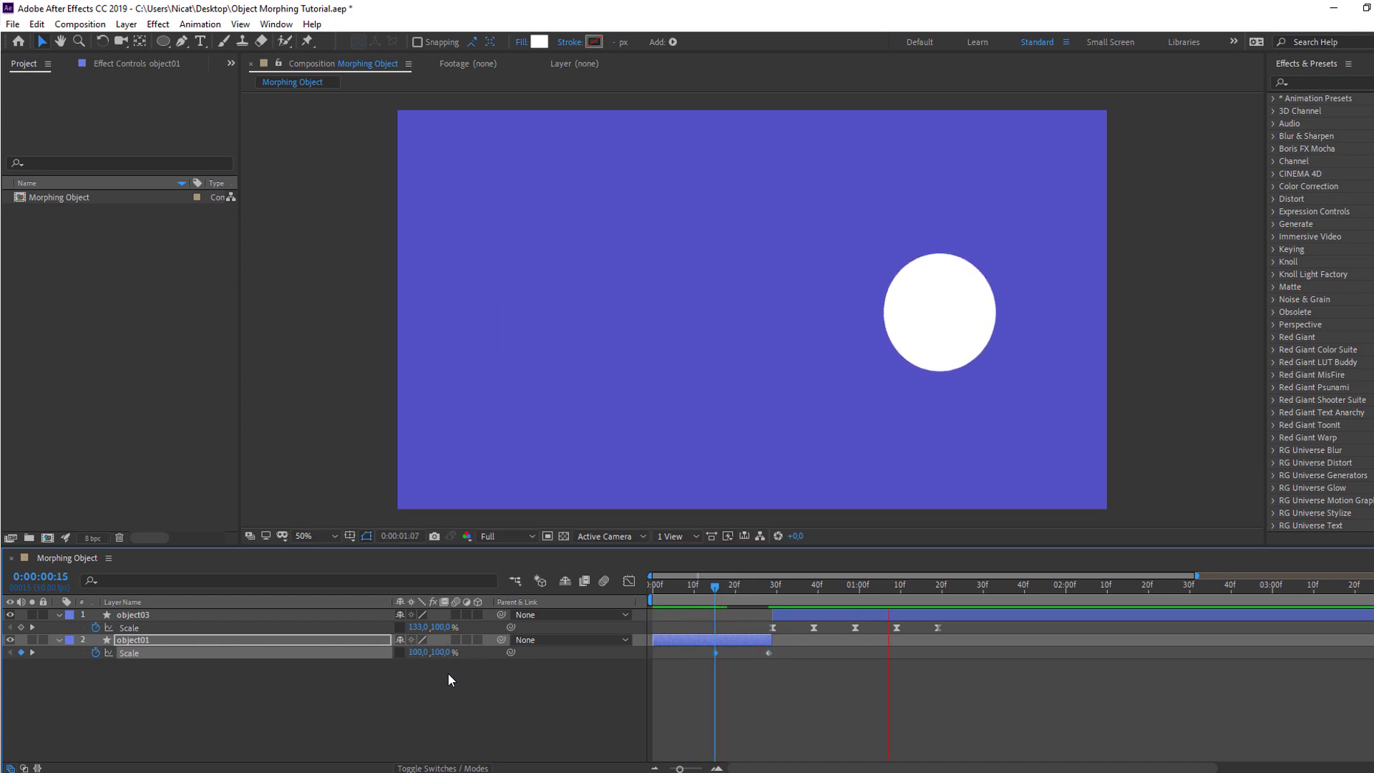
{"action": "key", "text": "space"}
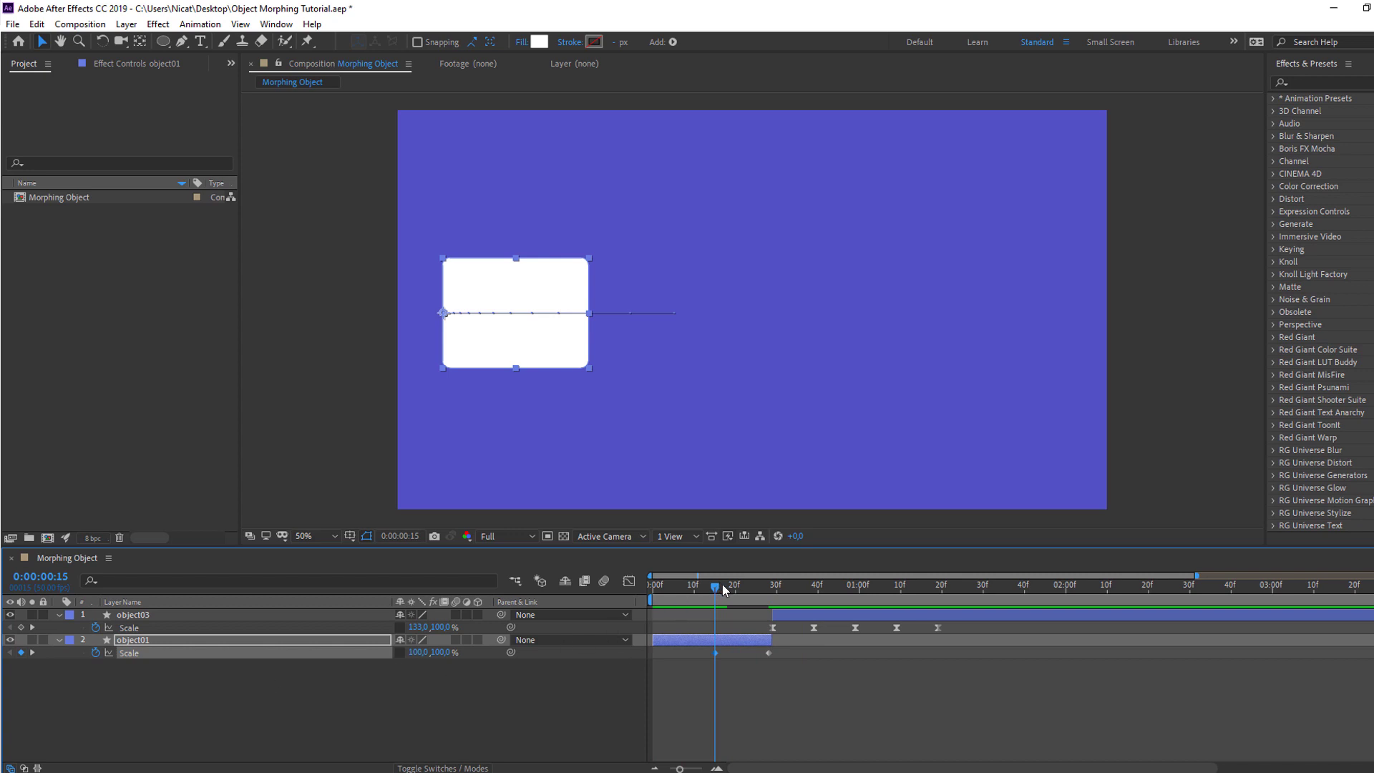
Squash object01 to 64% height at 0:00:00:28 and preview the morph.
{"action": "left_click_drag", "start_coordinate": [724, 590], "coordinate": [770, 590]}
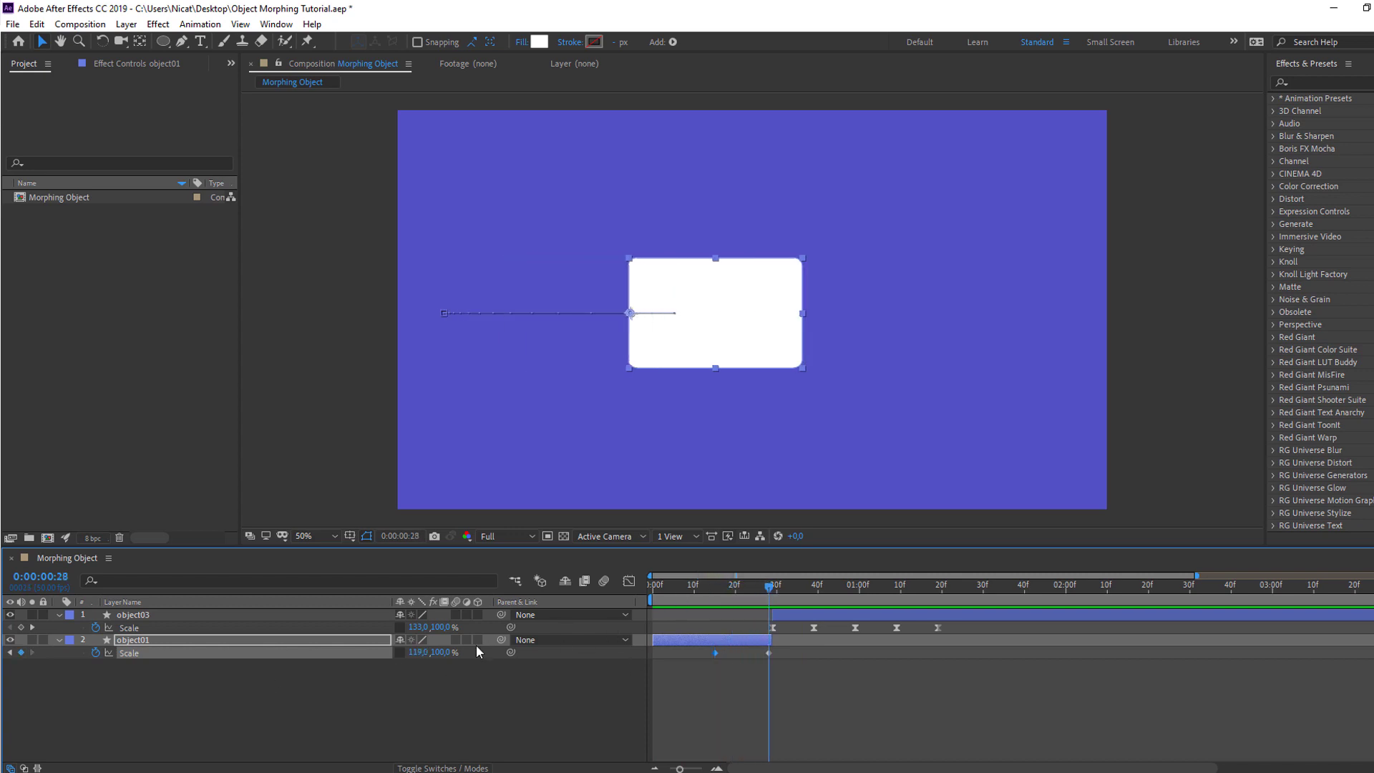
{"action": "left_click_drag", "start_coordinate": [443, 659], "coordinate": [409, 654]}
{"action": "key", "text": "space"}
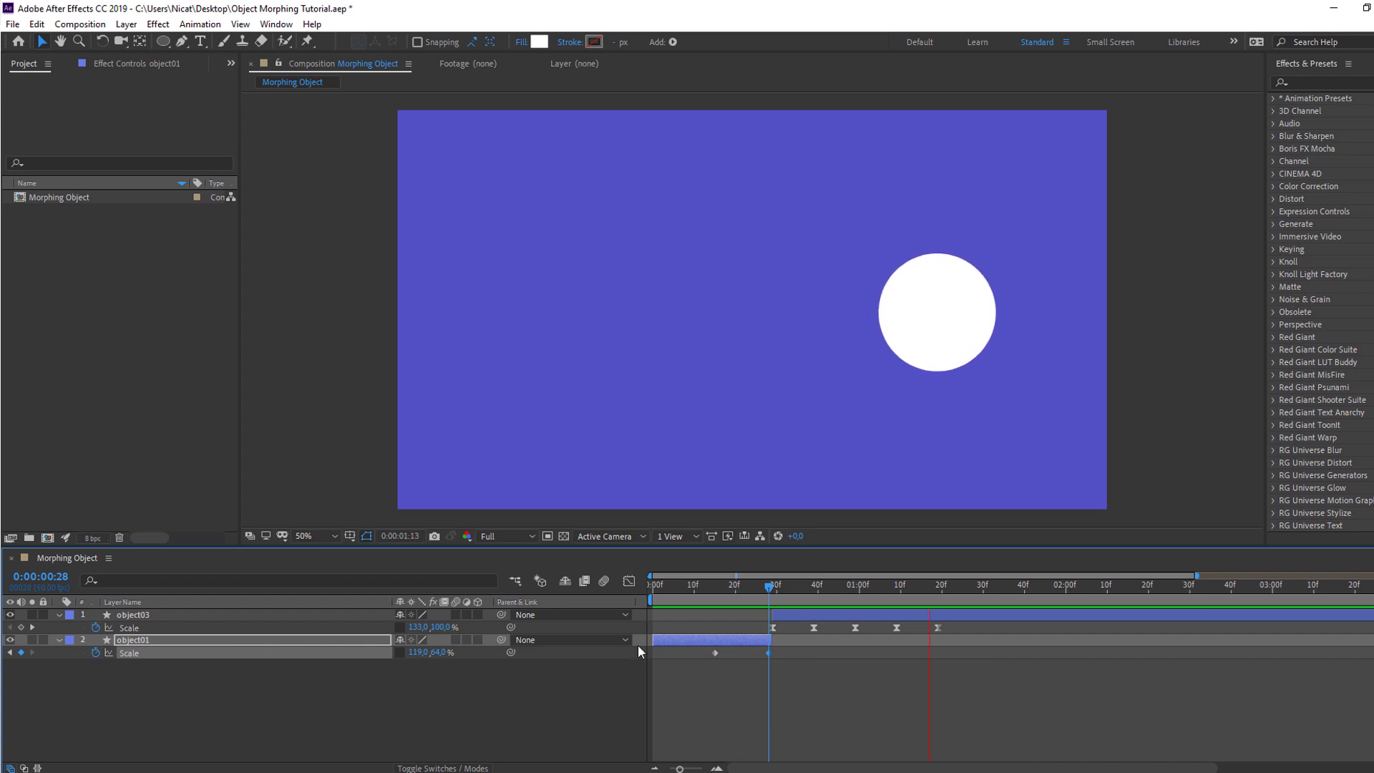
{"action": "left_click_drag", "start_coordinate": [702, 598], "coordinate": [673, 589]}
Apply Easy Ease to both object01 Scale keyframes and preview the animation.
{"action": "left_click_drag", "start_coordinate": [766, 664], "coordinate": [692, 663]}
{"action": "right_click", "coordinate": [715, 654]}
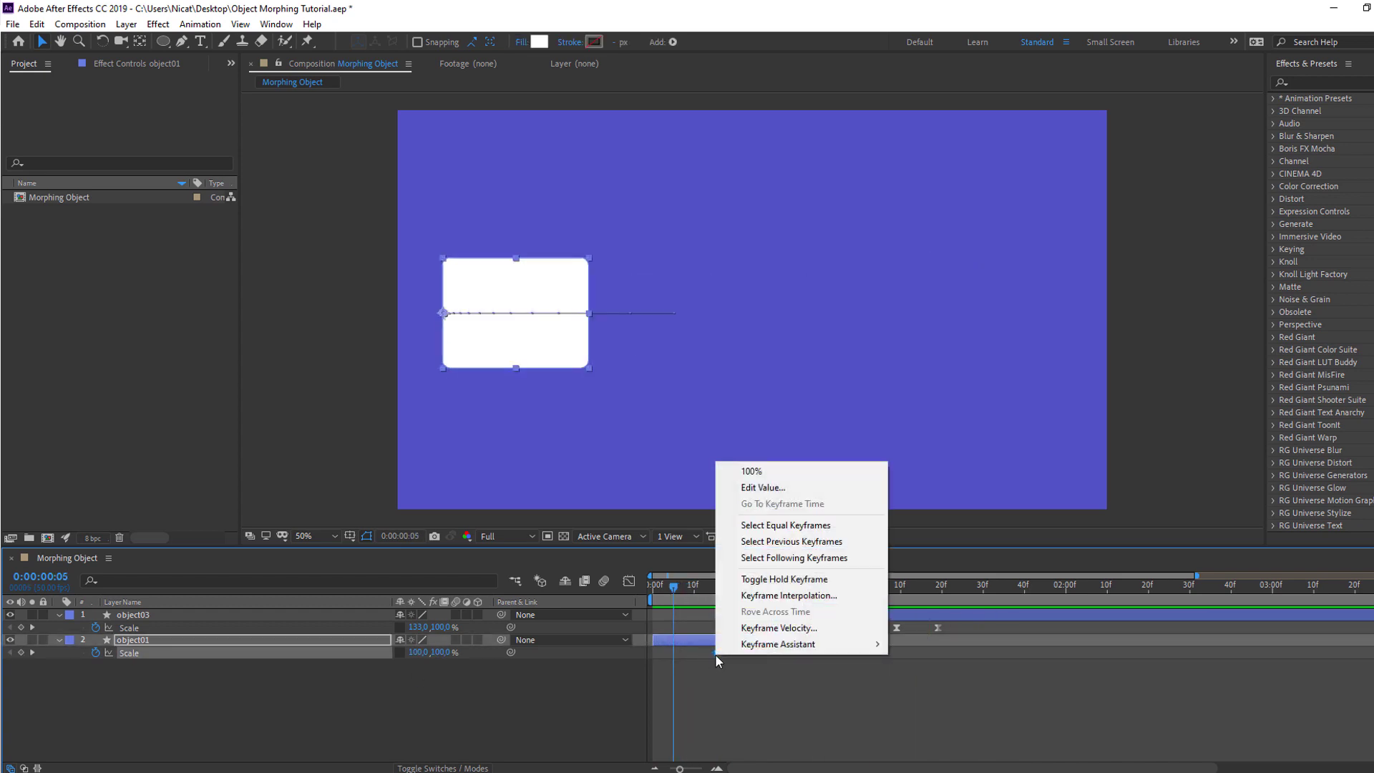
{"action": "mouse_move", "coordinate": [767, 646]}
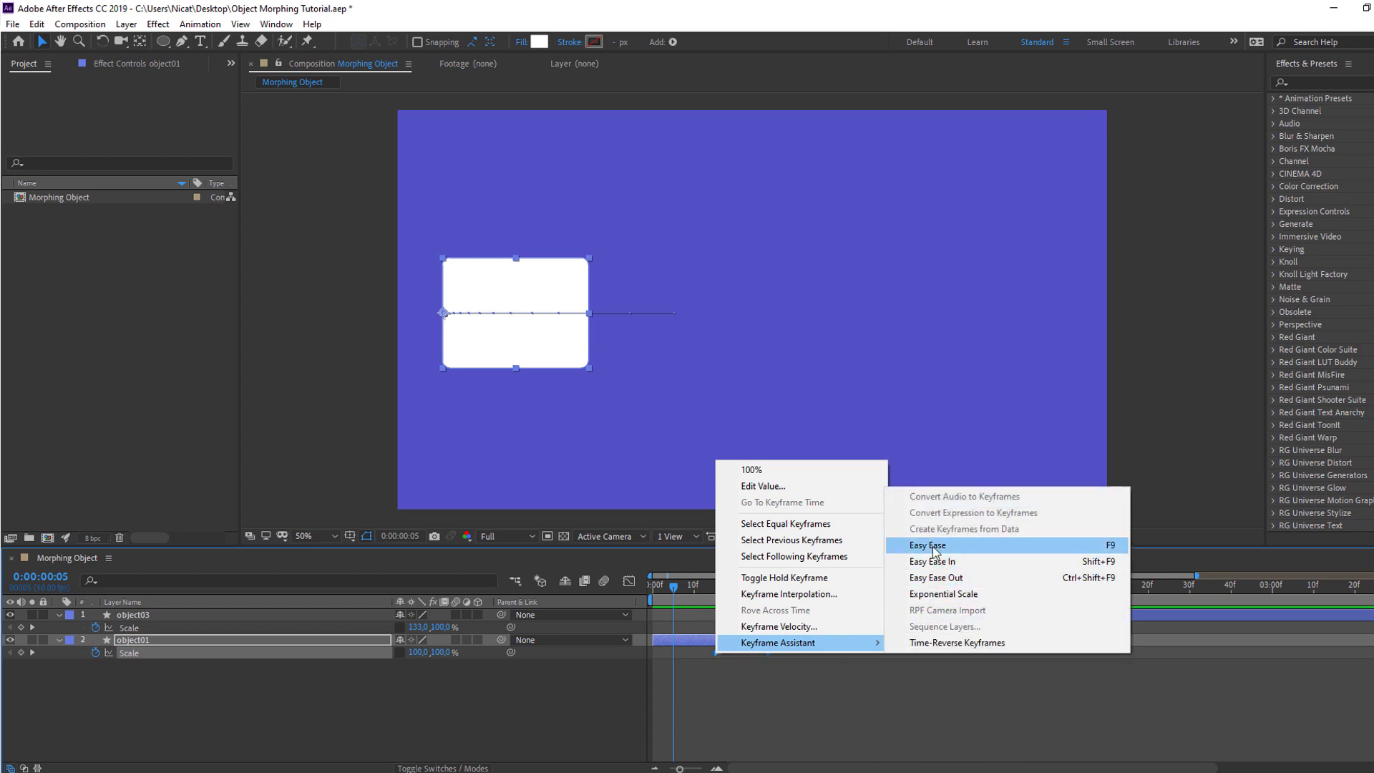
{"action": "left_click", "coordinate": [934, 548]}
{"action": "left_click", "coordinate": [755, 673]}
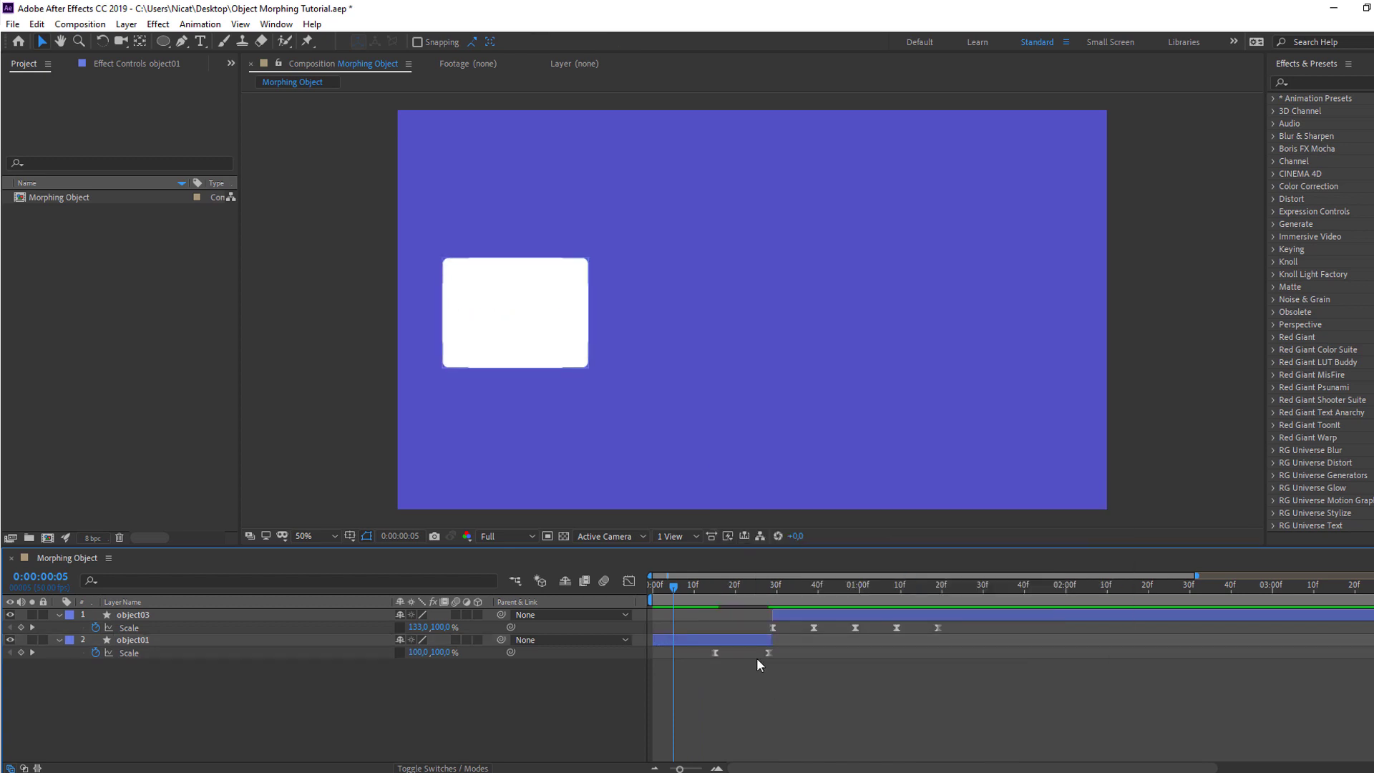
{"action": "key", "text": "space"}
{"action": "key", "text": "space"}
{"action": "left_click", "coordinate": [940, 584]}
{"action": "left_click", "coordinate": [938, 585]}
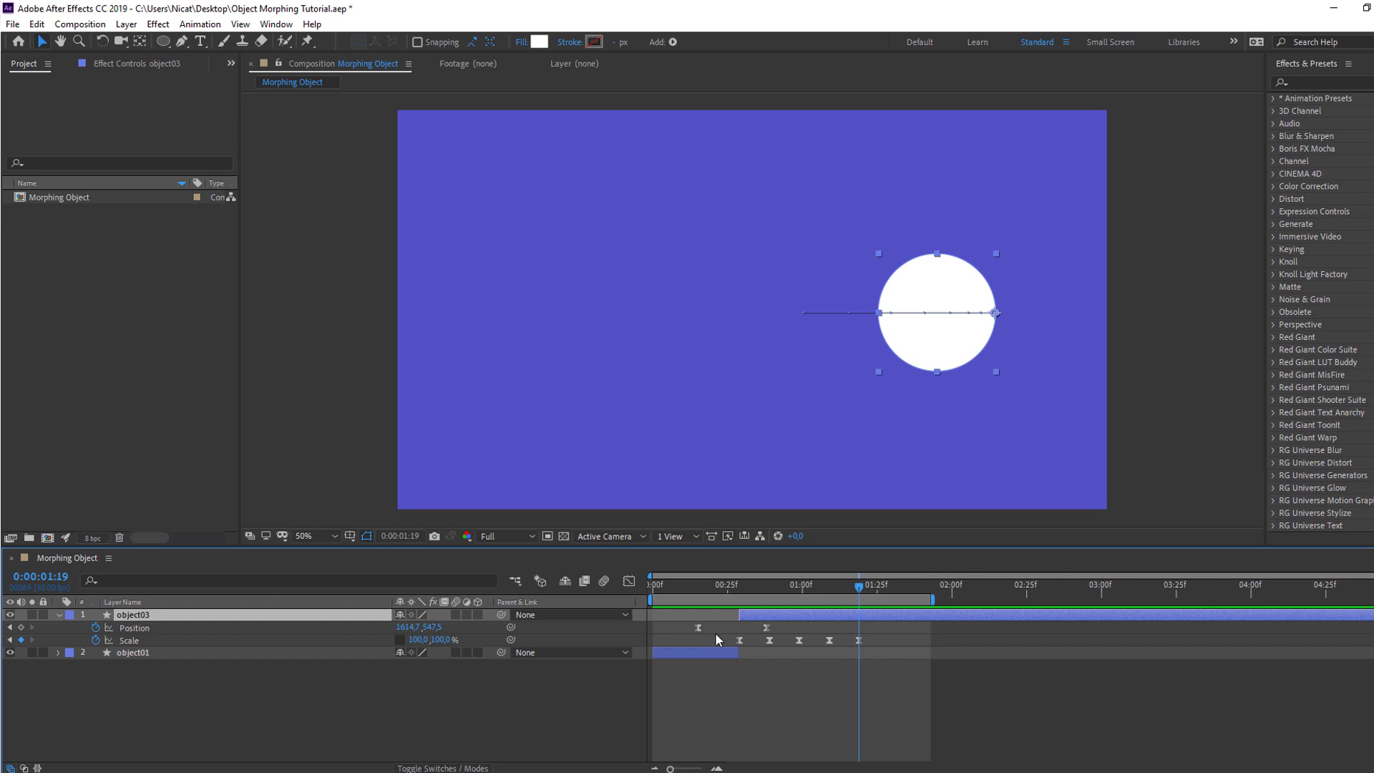
End the work area at 0:00:01:19, split object03 there, and delete the object04 piece.
{"action": "key", "text": "n"}
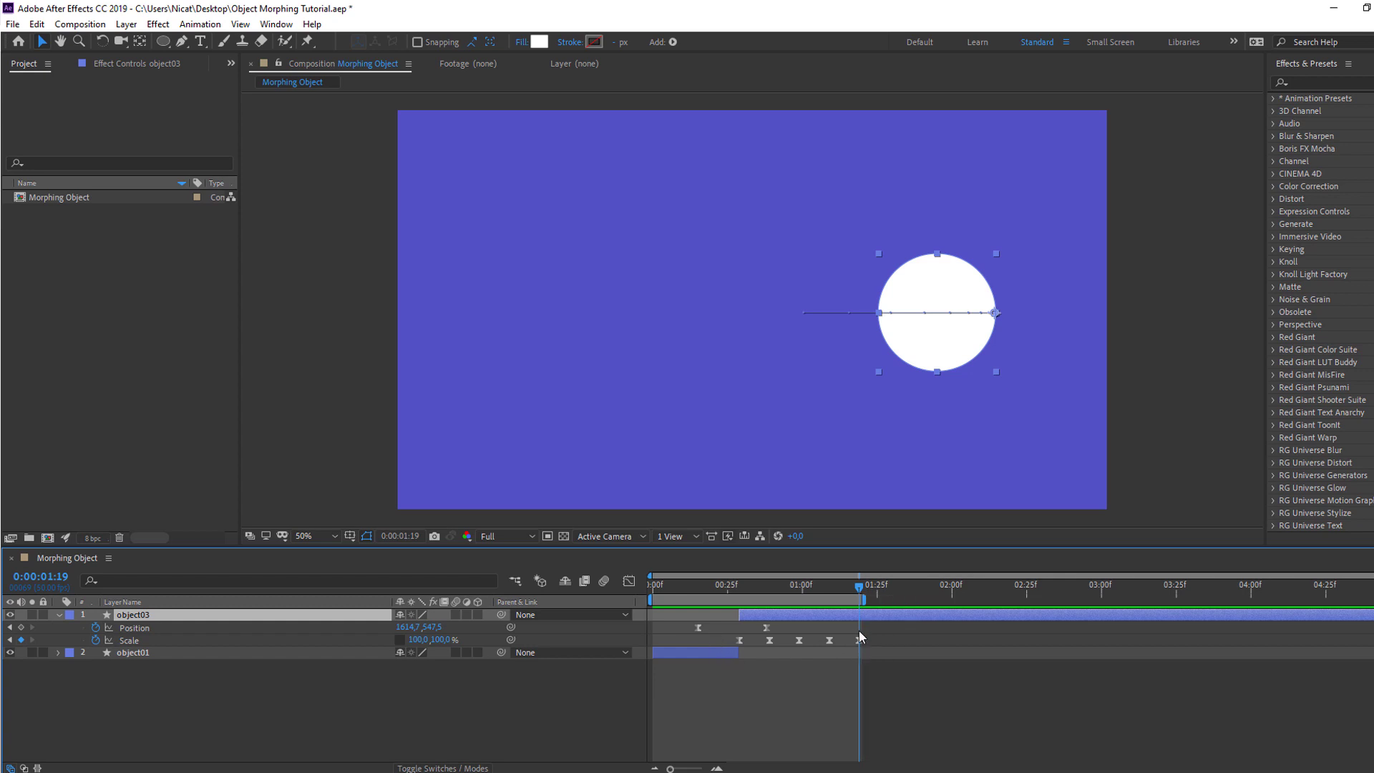
{"action": "left_click", "coordinate": [59, 615]}
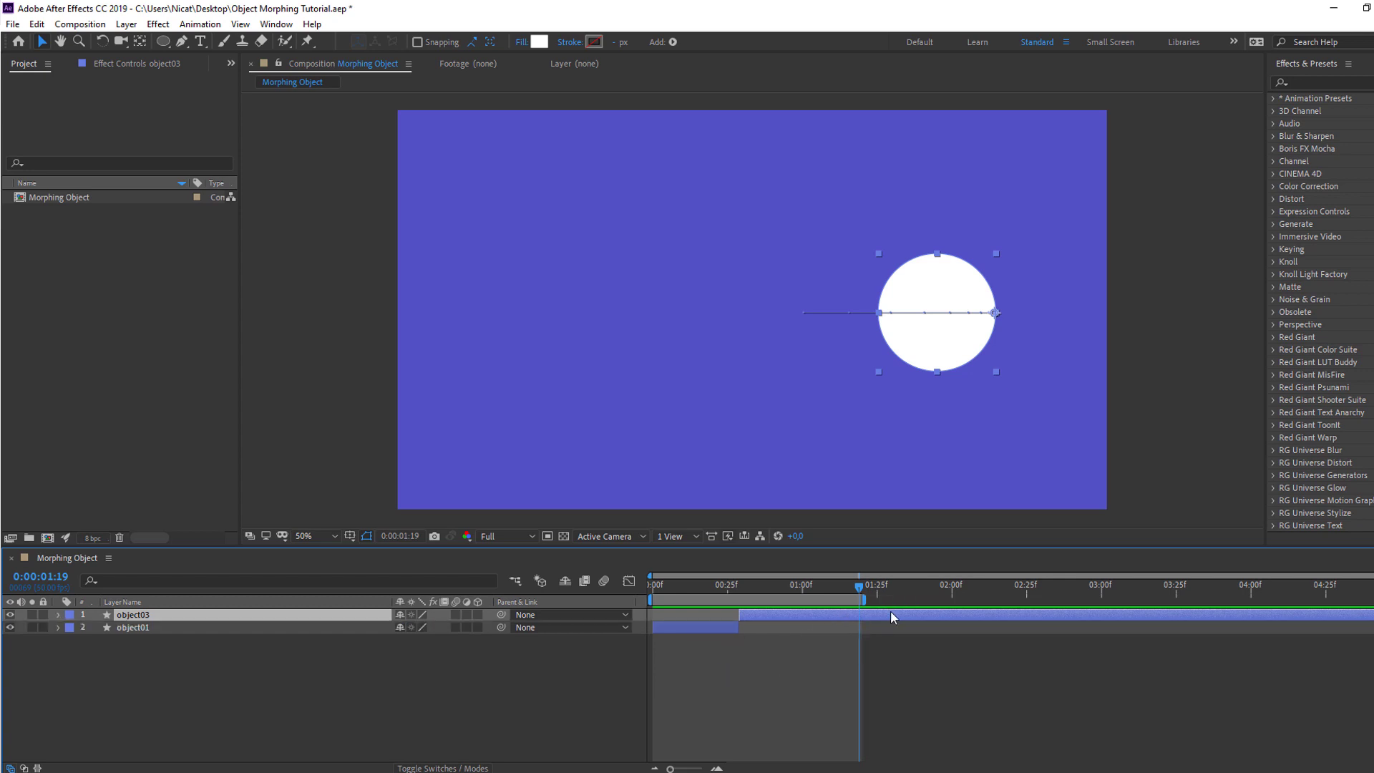
{"action": "key", "text": "ctrl+shift+d"}
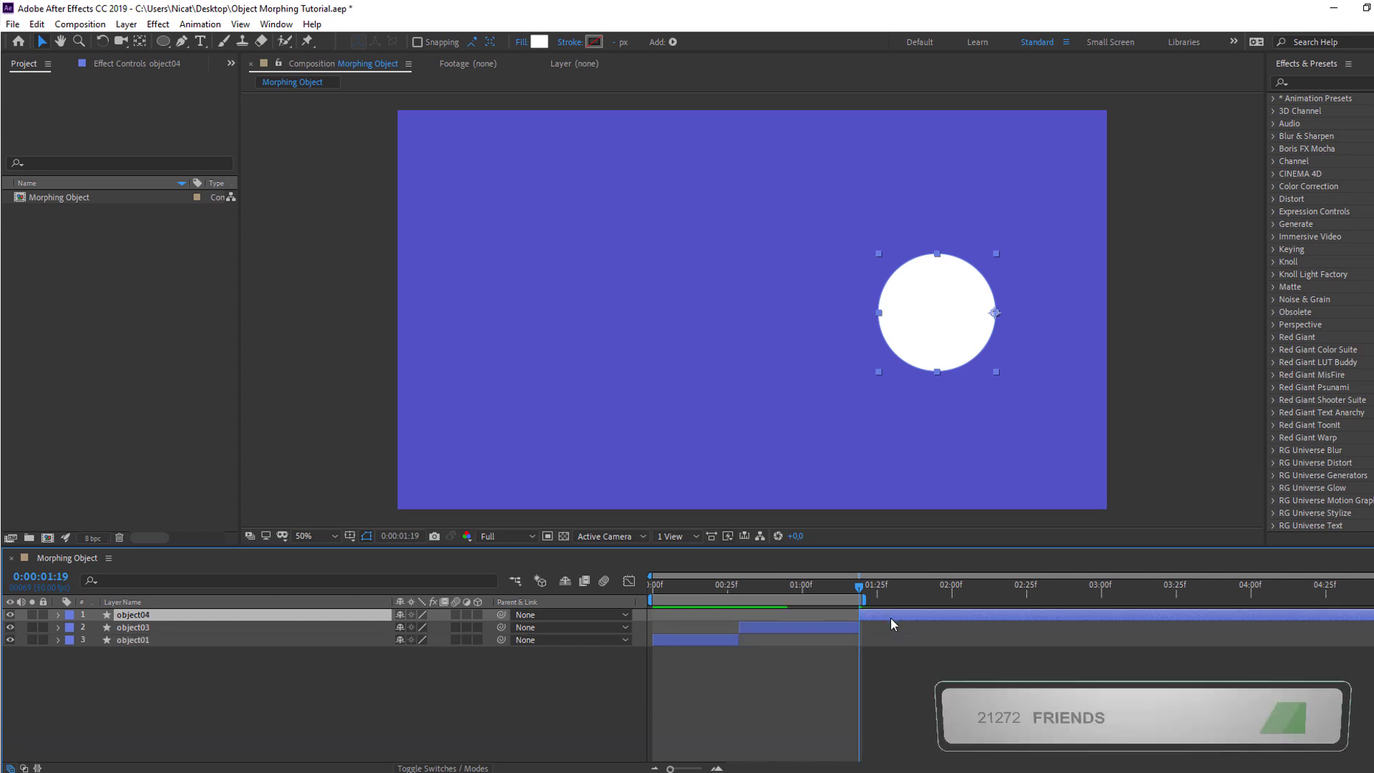
{"action": "key", "text": "Delete"}
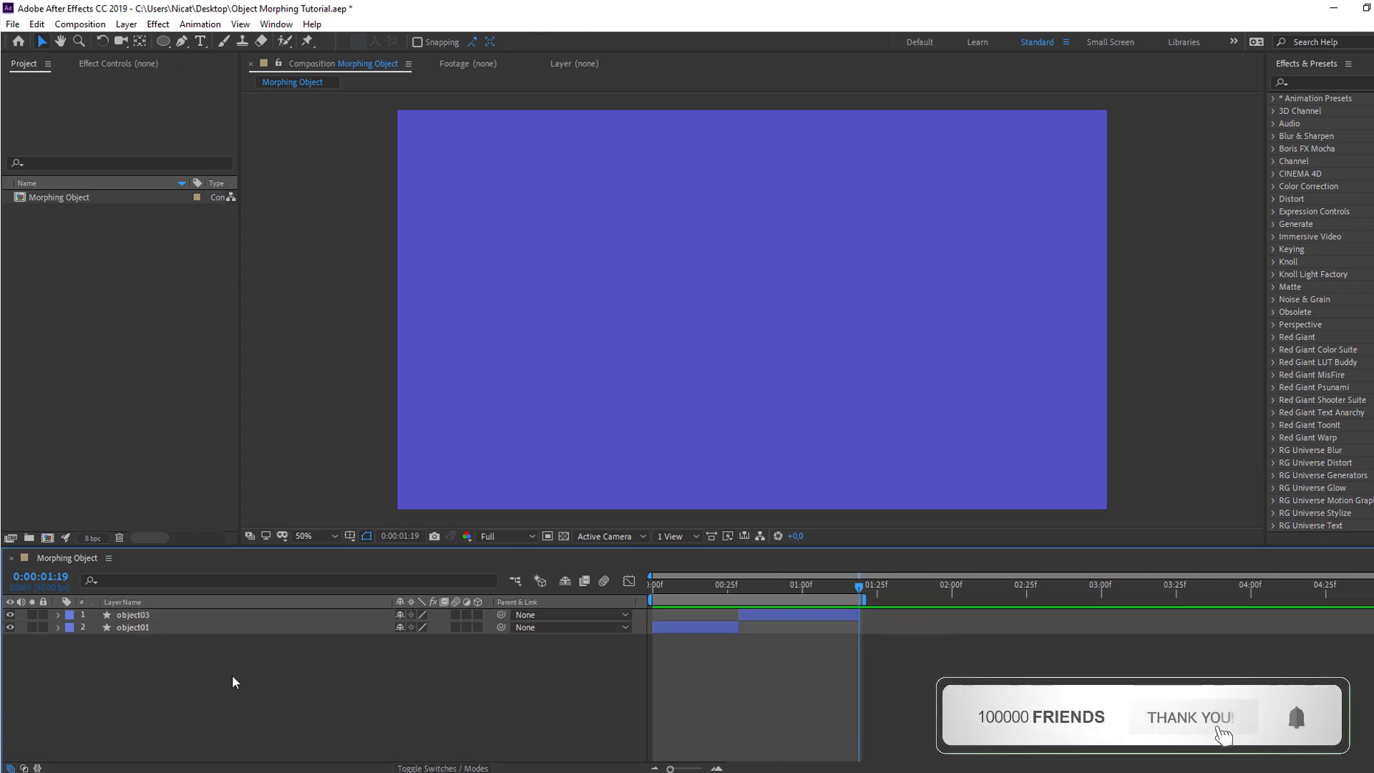
{"action": "left_click", "coordinate": [137, 628]}
{"action": "left_click", "coordinate": [133, 615], "text": "shift"}
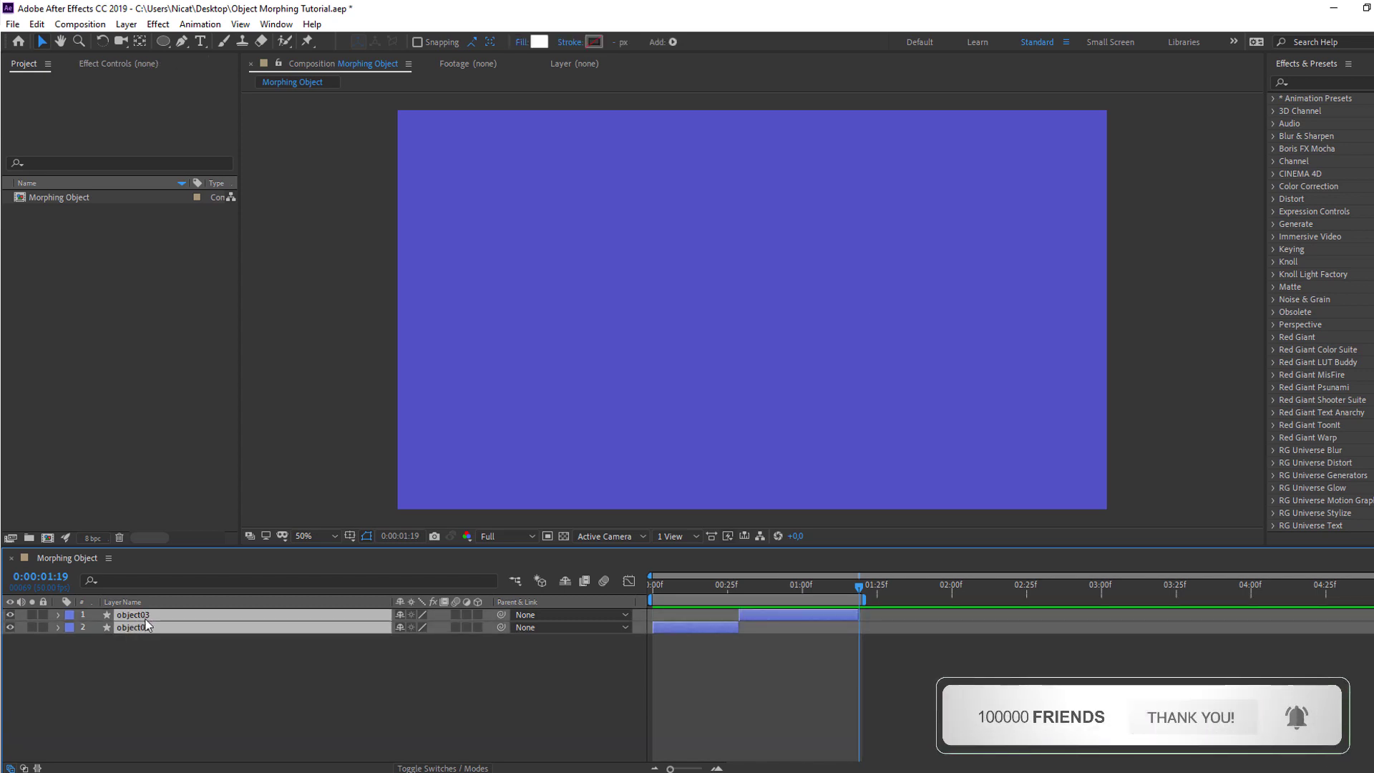
Pre-compose the two selected shape layers into a new composition named 01.
{"action": "right_click", "coordinate": [136, 616]}
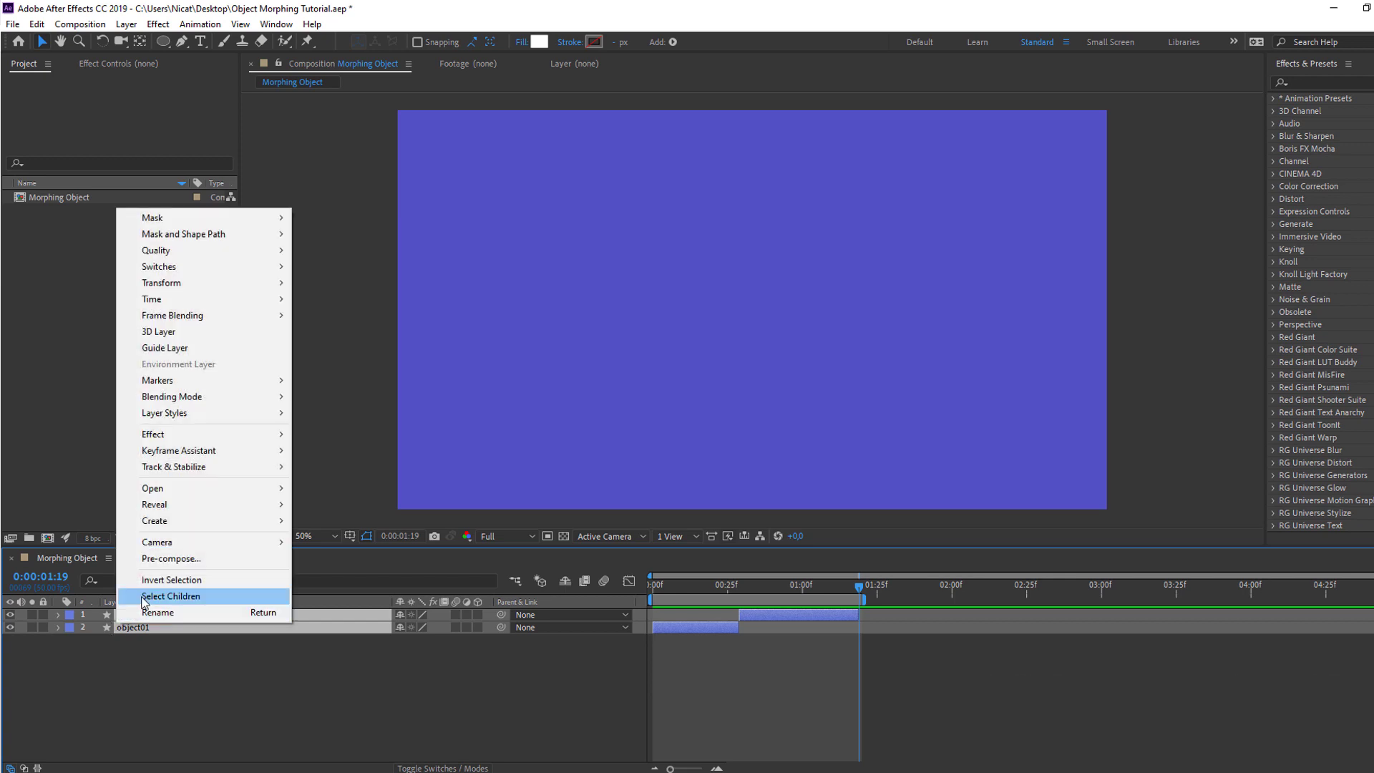
{"action": "left_click", "coordinate": [179, 563]}
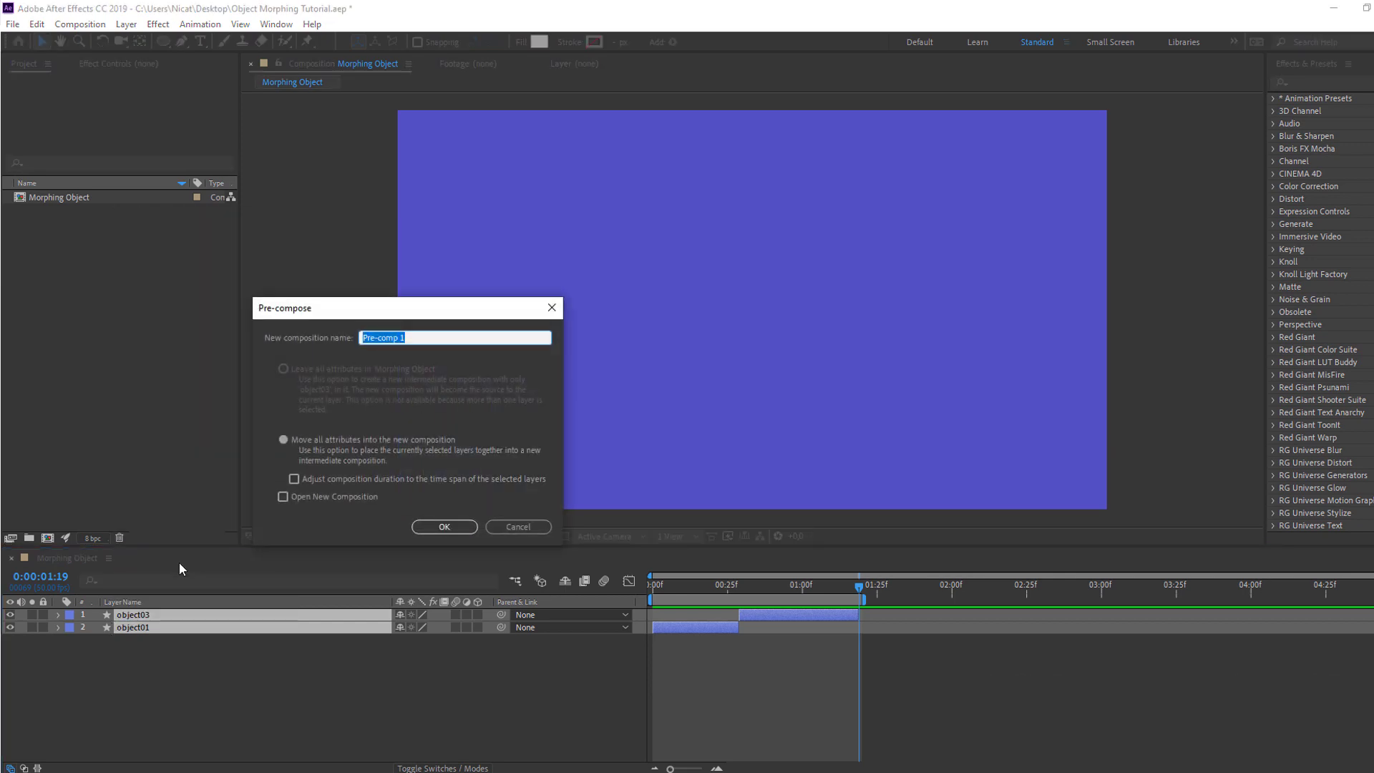
{"action": "type", "text": "01"}
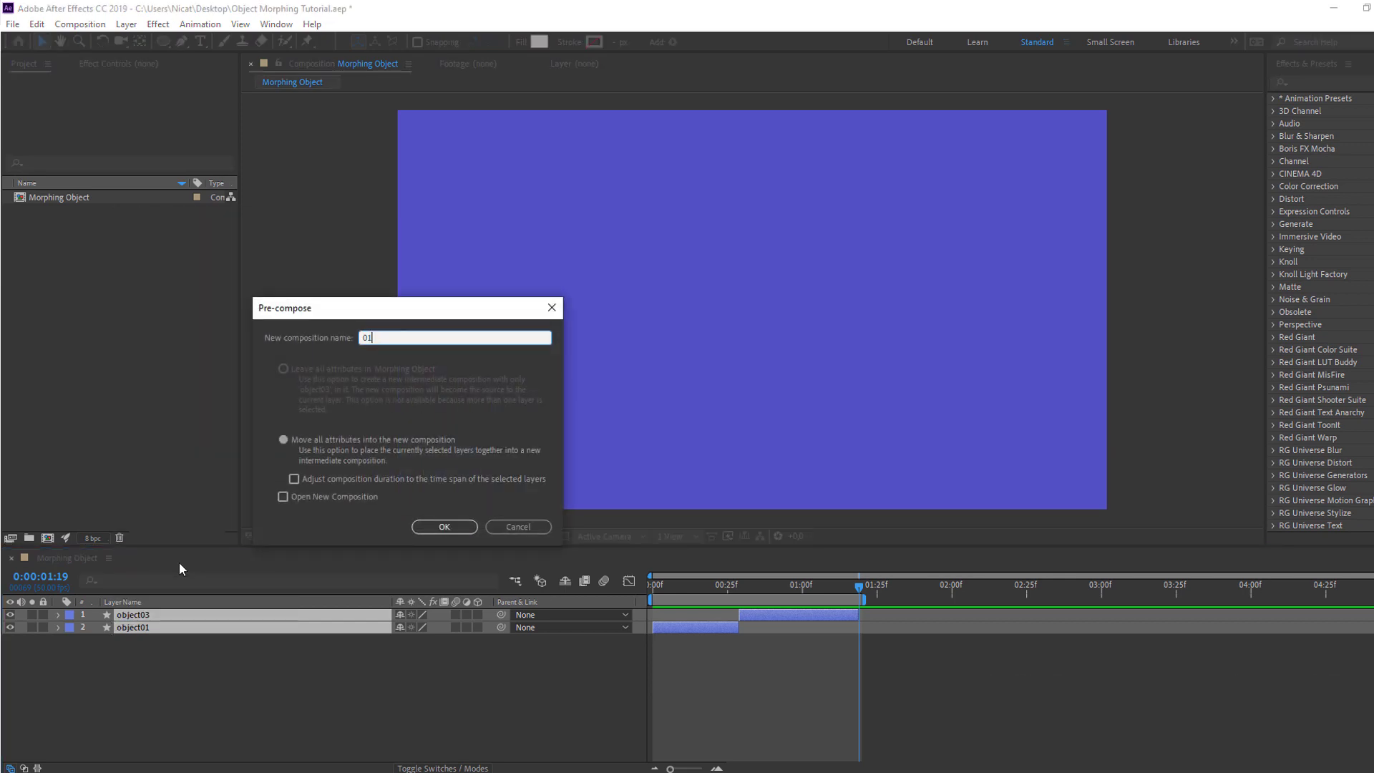
{"action": "left_click", "coordinate": [432, 524]}
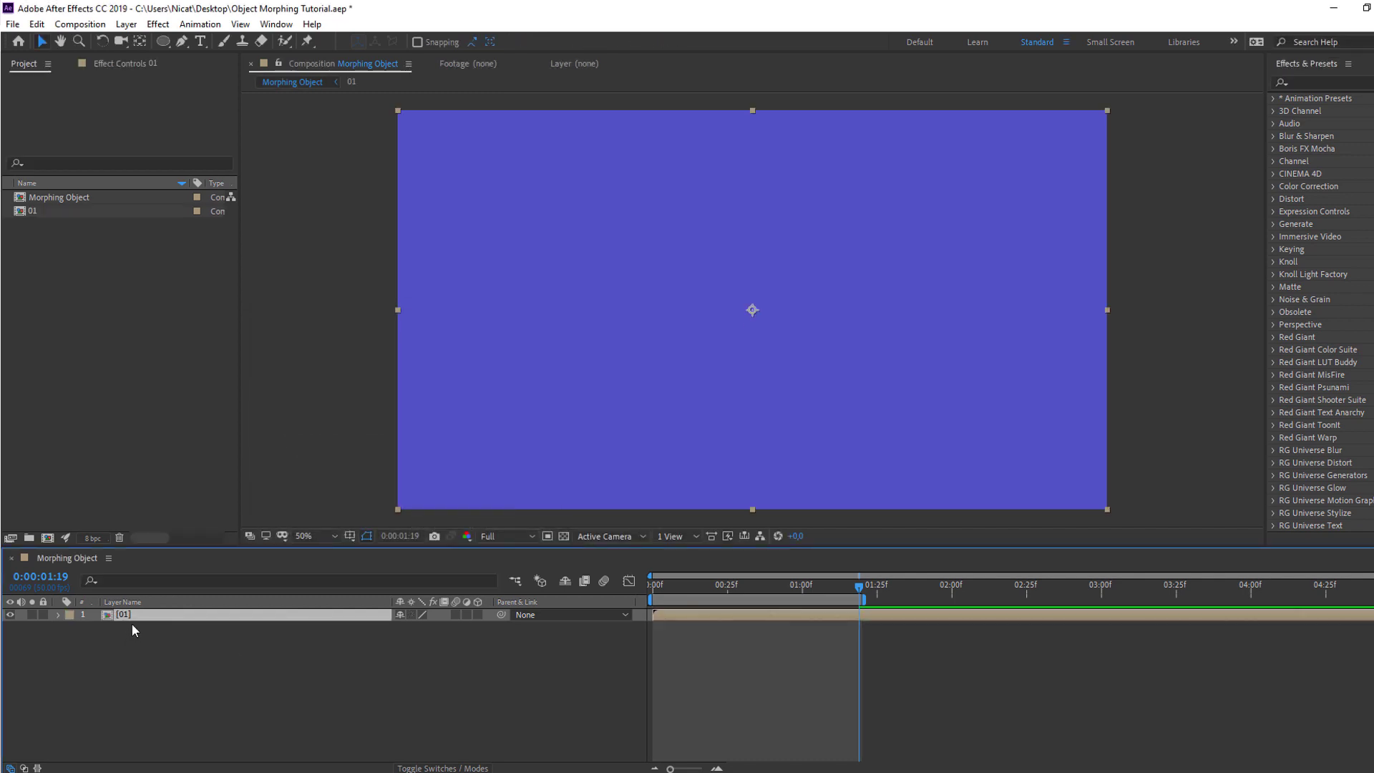
Trim the 01 precomp to its work area, ending at 0:00:01:20, and return to Morphing Object.
{"action": "double_click", "coordinate": [128, 614]}
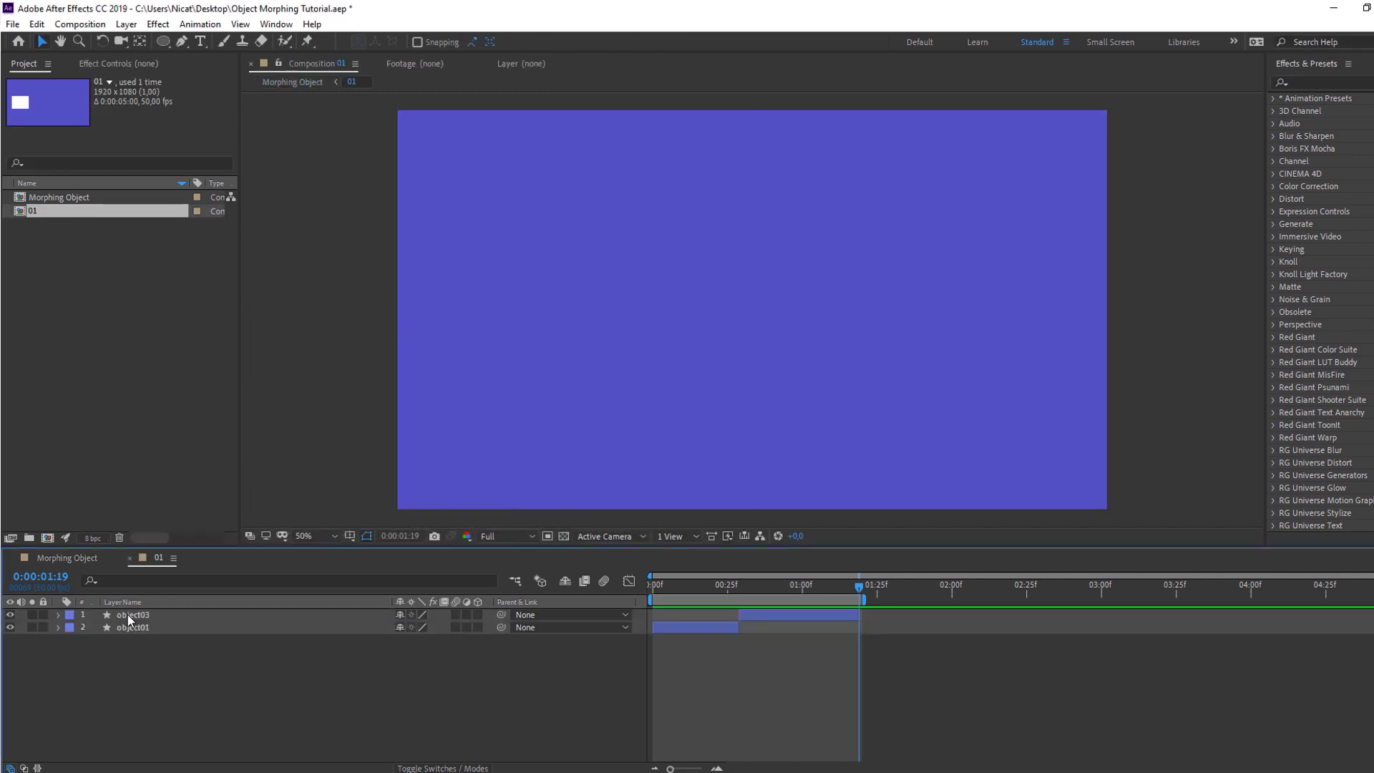
{"action": "right_click", "coordinate": [808, 599]}
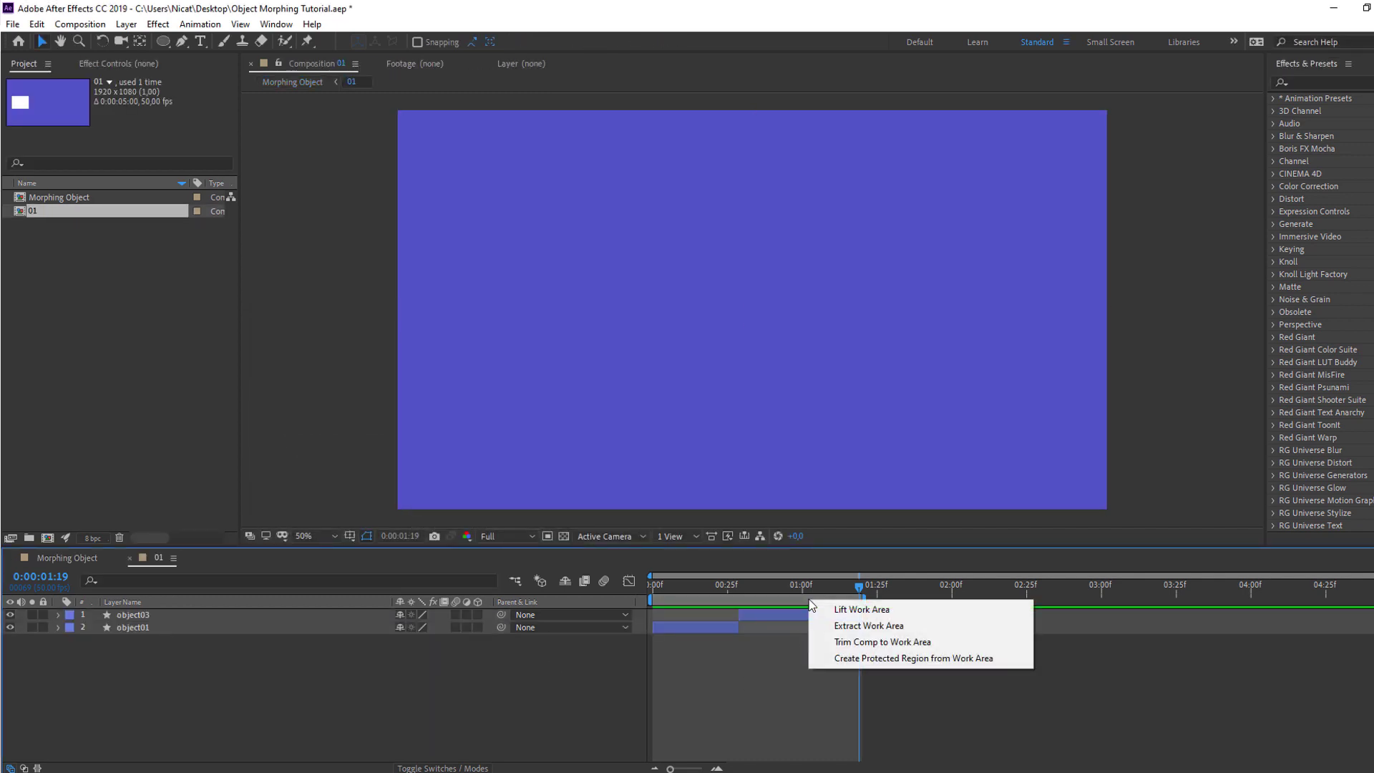
{"action": "left_click", "coordinate": [908, 642]}
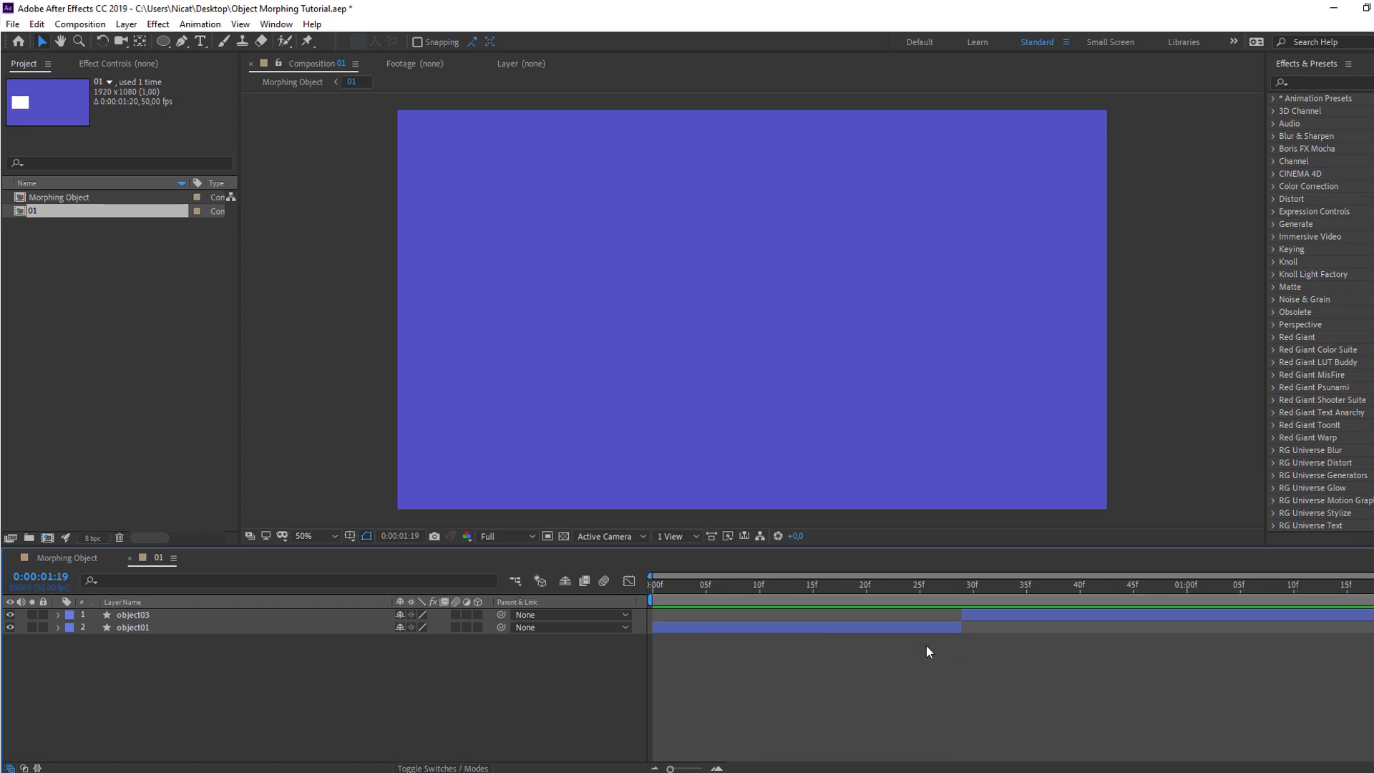
{"action": "left_click", "coordinate": [129, 559]}
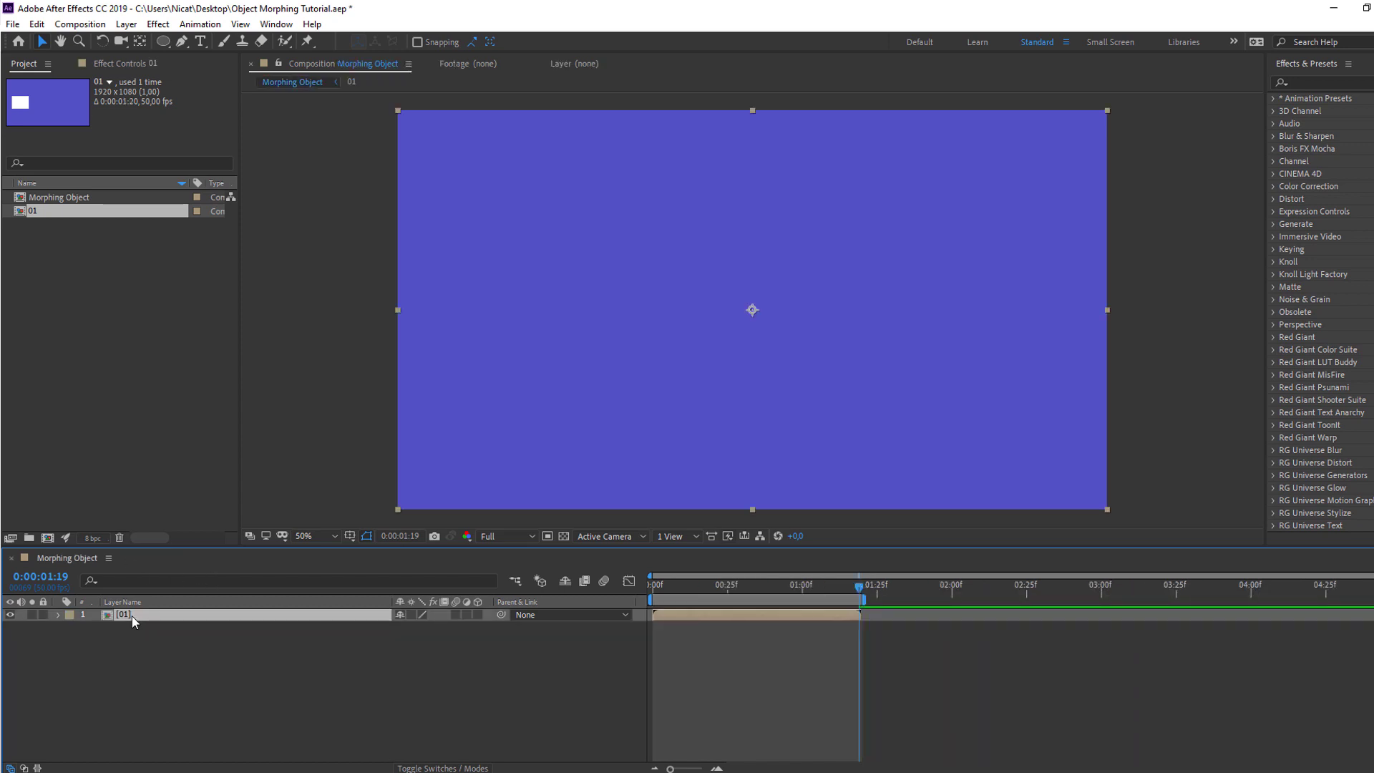
Duplicate the 01 layer and move the copy to start at 0:00:01:20.
{"action": "key", "text": "ctrl+d"}
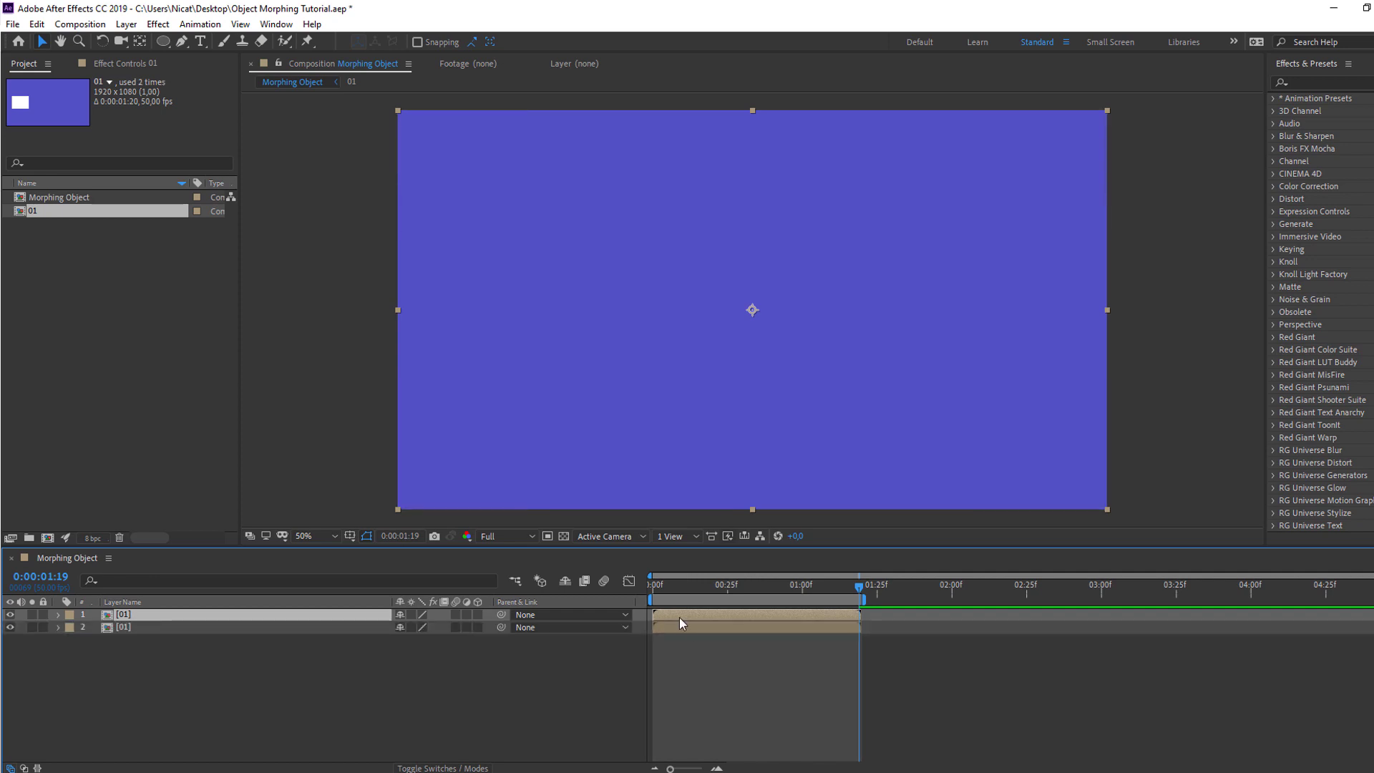
{"action": "left_click_drag", "start_coordinate": [678, 616], "coordinate": [887, 621]}
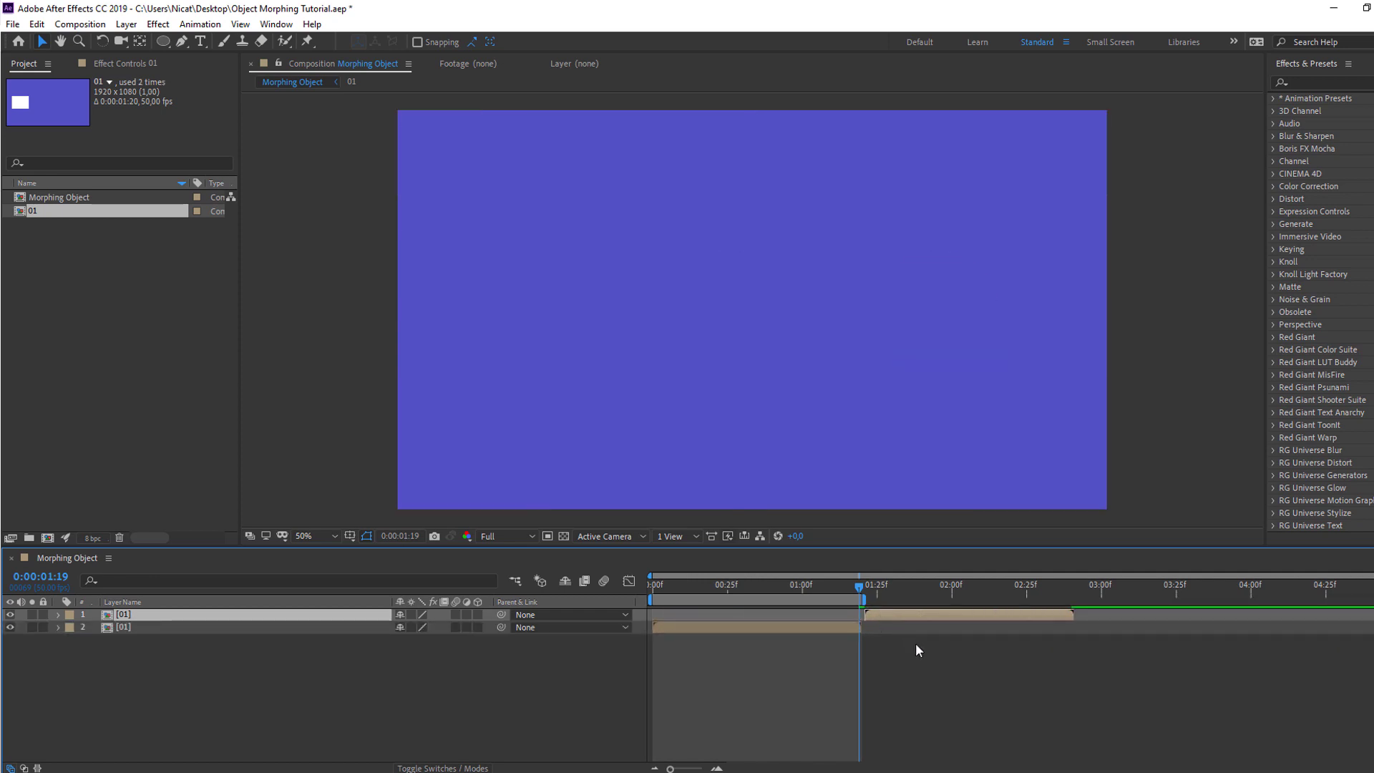
{"action": "scroll", "coordinate": [918, 646], "scroll_direction": "up", "scroll_amount": 8}
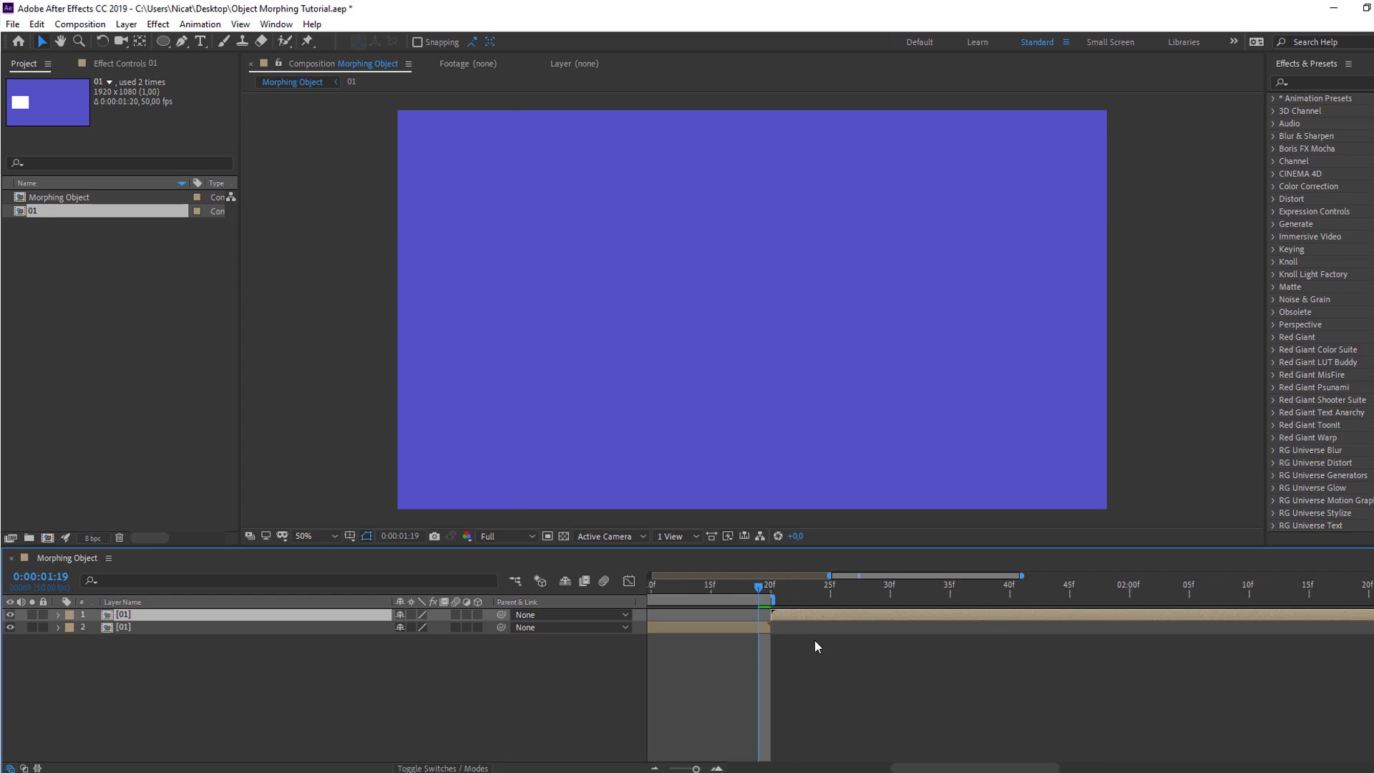
{"action": "scroll", "coordinate": [814, 642], "scroll_direction": "down", "scroll_amount": 8}
Time-reverse the copy and extend the work area to cover both layers.
{"action": "right_click", "coordinate": [888, 613]}
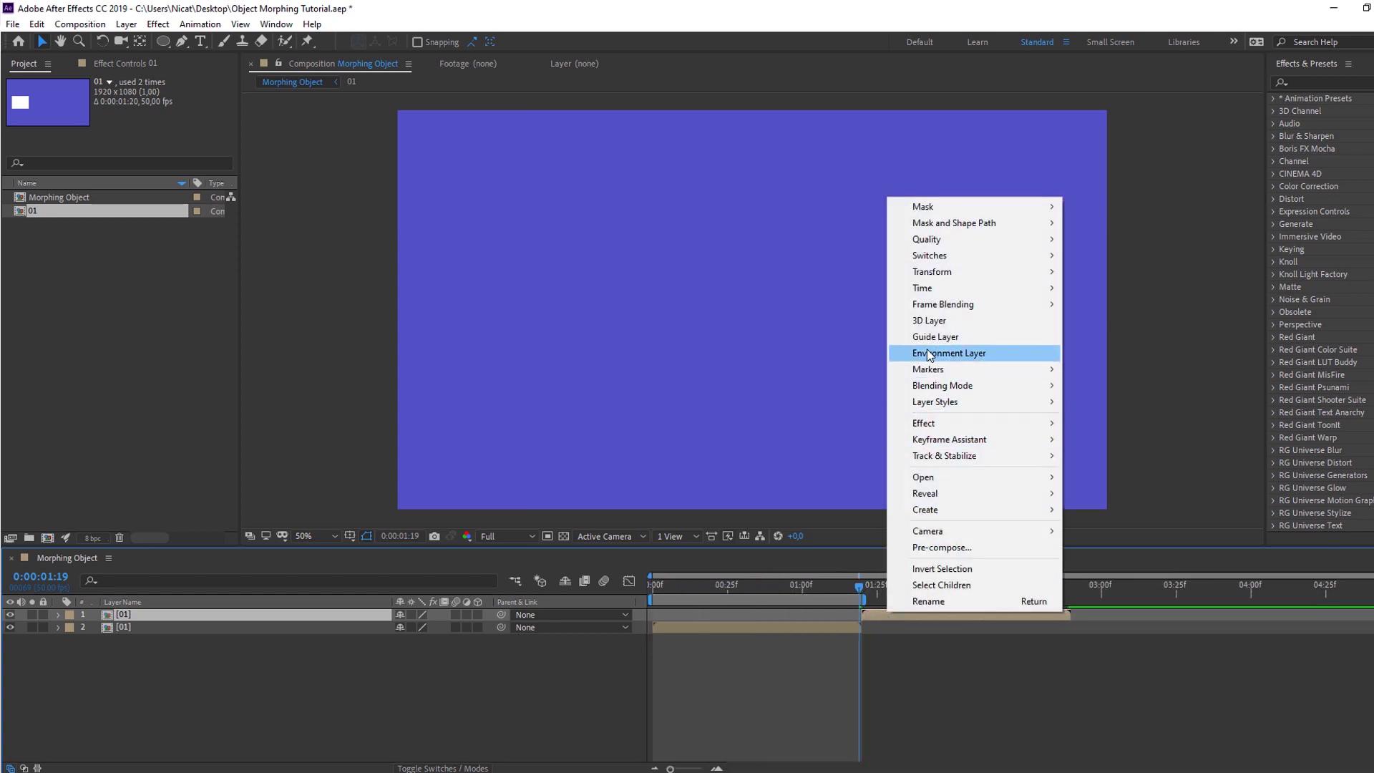
{"action": "mouse_move", "coordinate": [922, 287]}
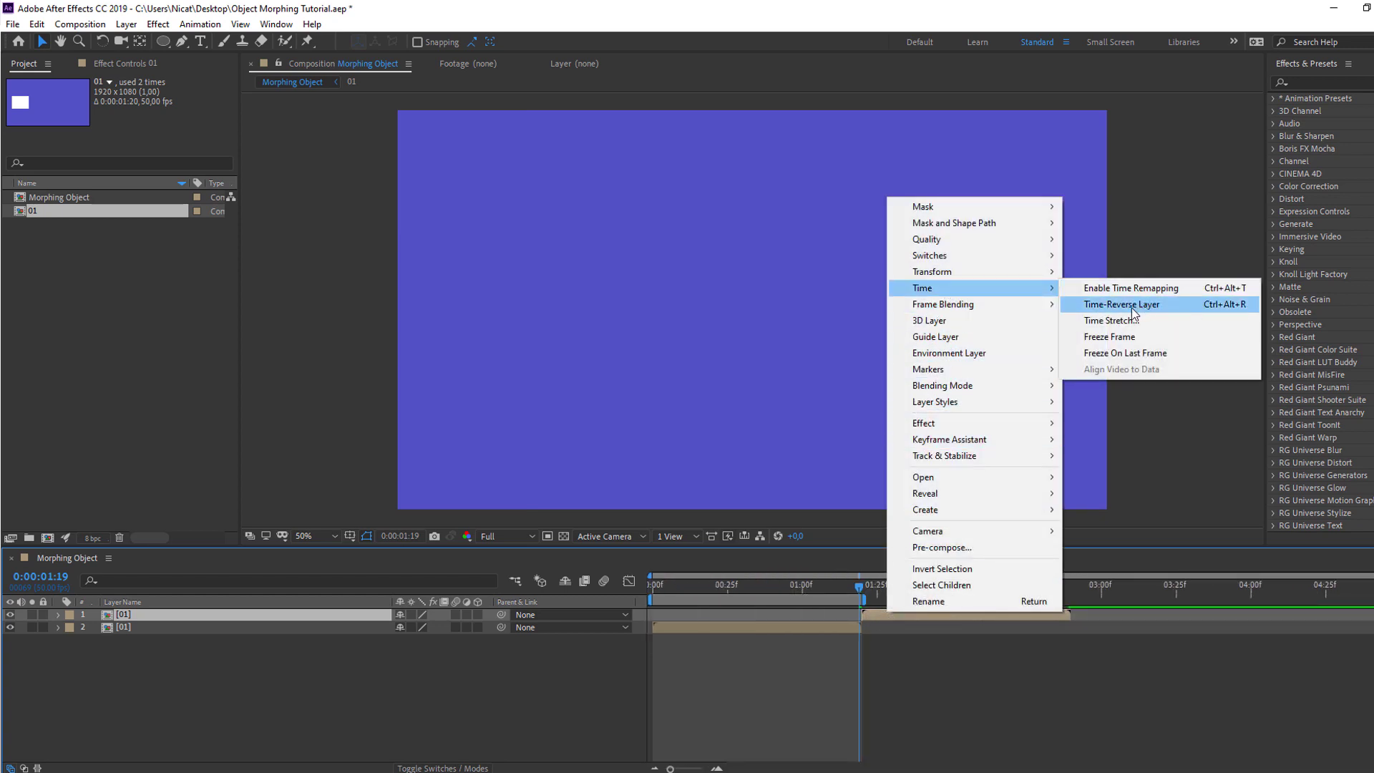
{"action": "left_click", "coordinate": [1137, 308]}
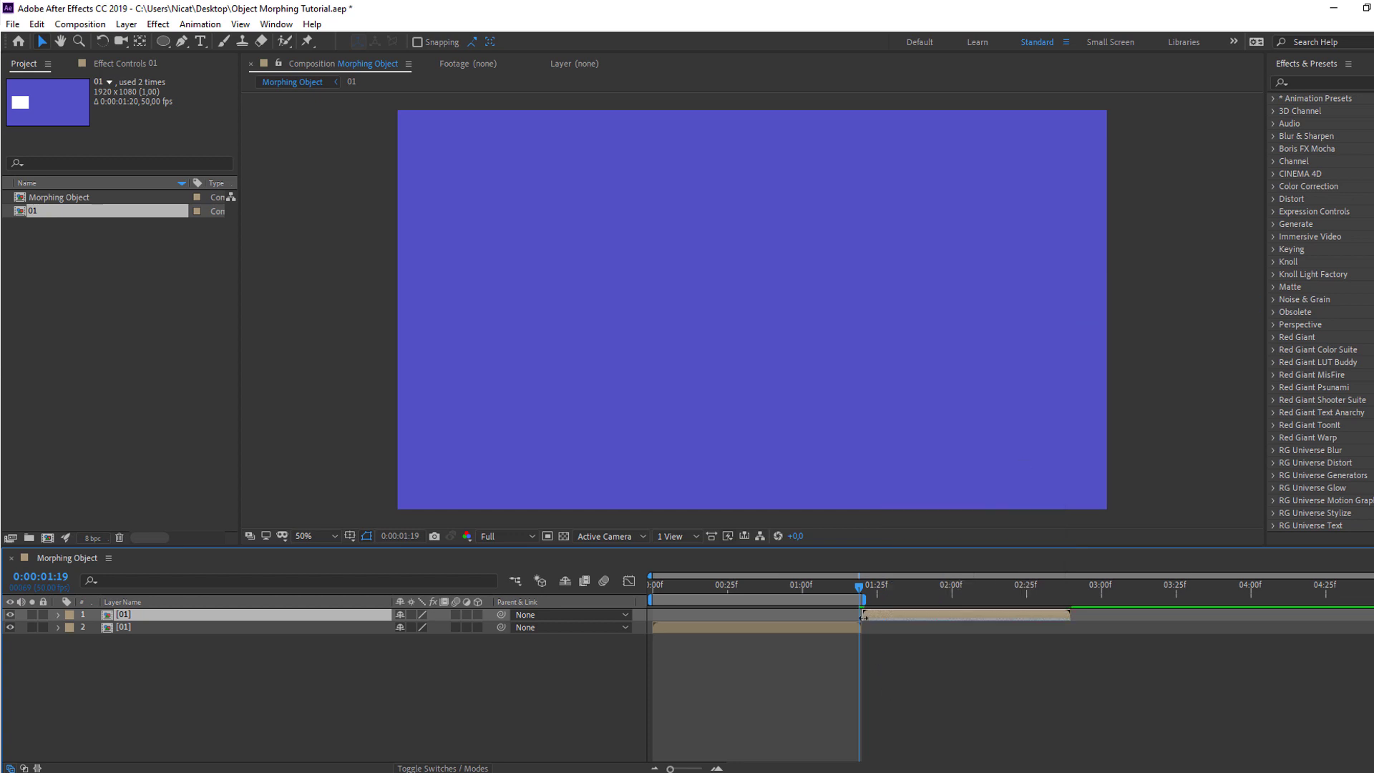
{"action": "left_click", "coordinate": [858, 586]}
{"action": "left_click_drag", "start_coordinate": [858, 586], "coordinate": [1070, 599]}
Preview the Morphing Object composition to watch the forward-and-reverse morph loop.
{"action": "key", "text": "space"}
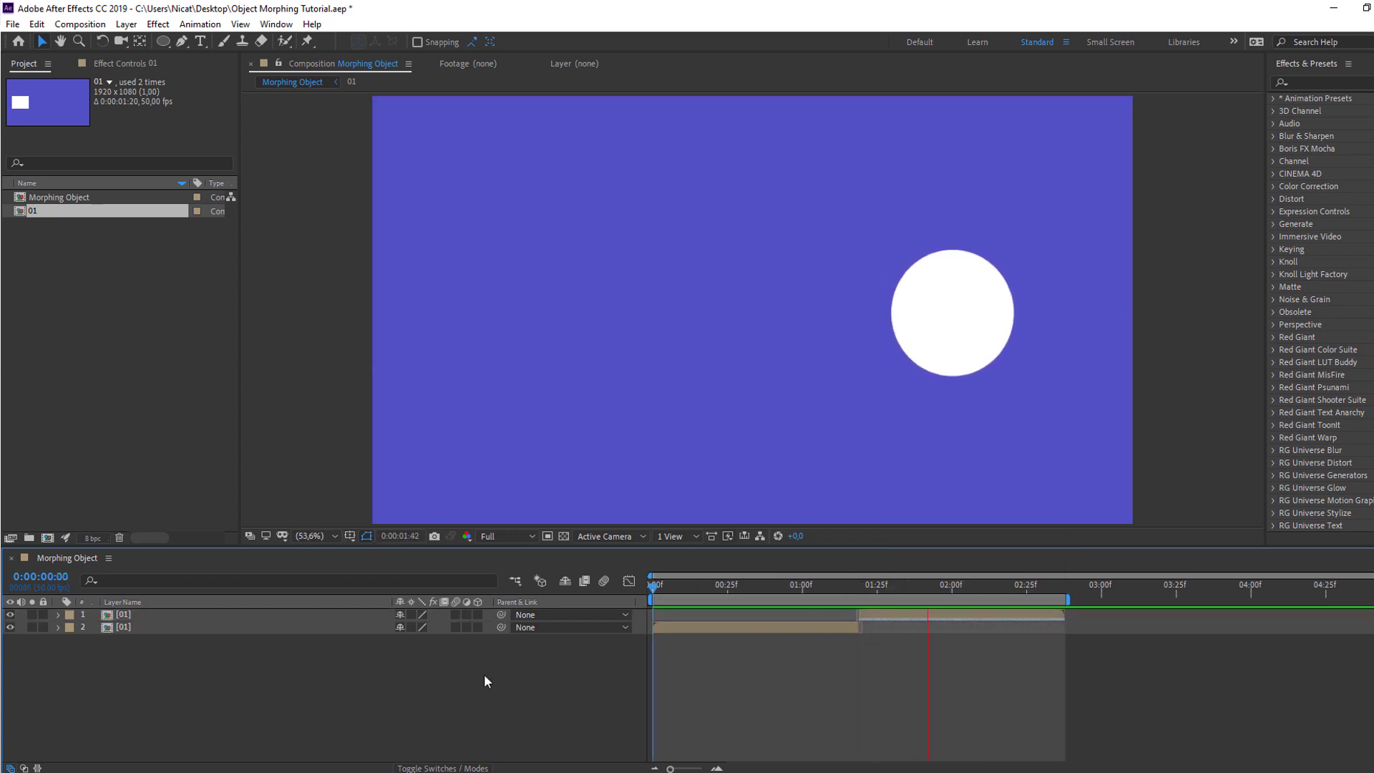